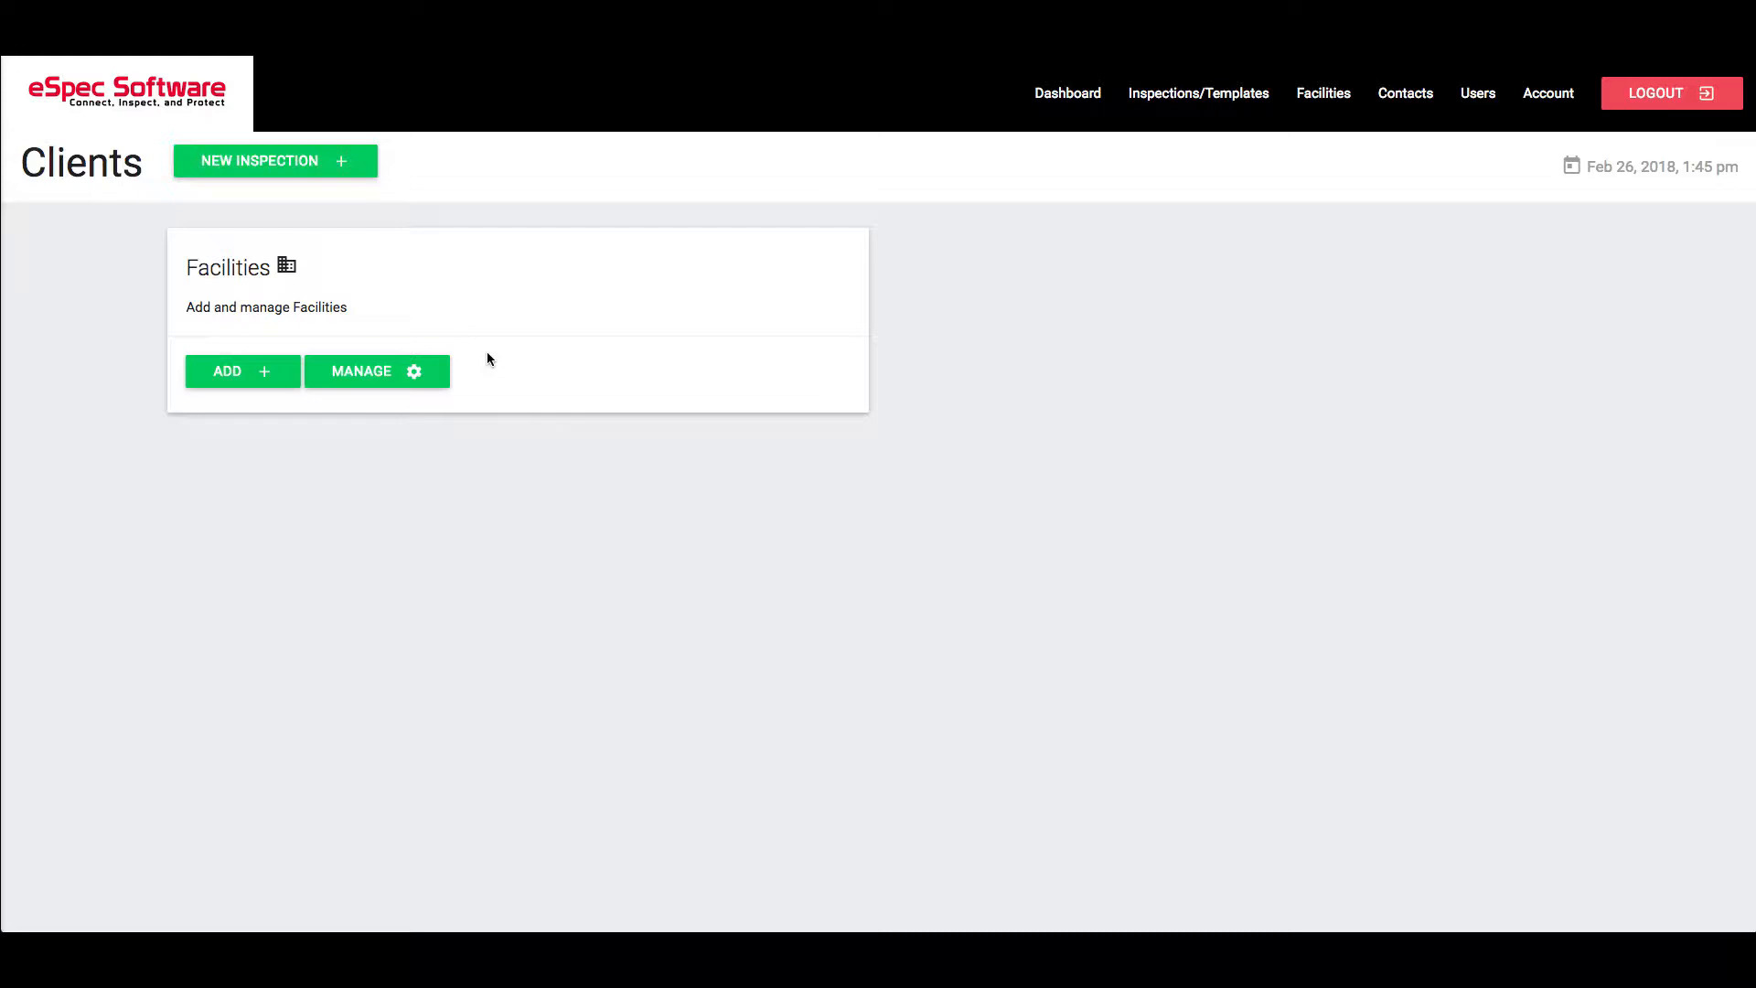
Open the blank Add New Facility form from the Facilities card on the Clients page
left_click(272, 382)
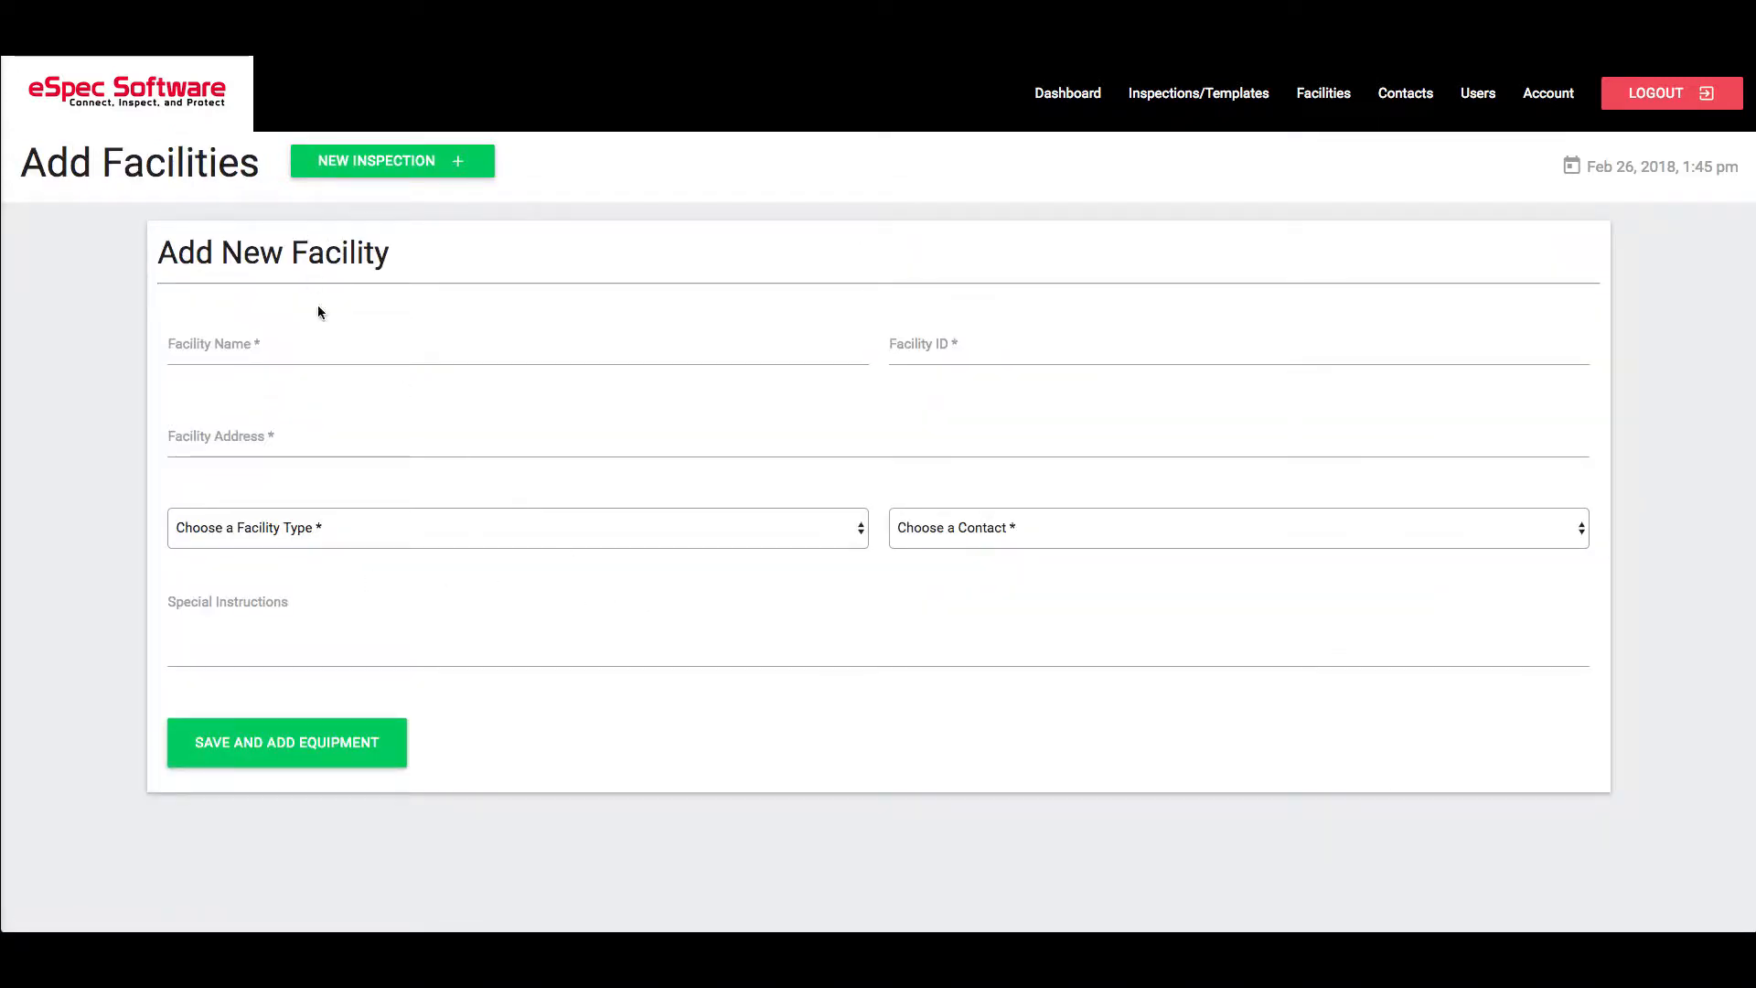
Enter facility name 'Test Facility' and facility ID 123
left_click(333, 343)
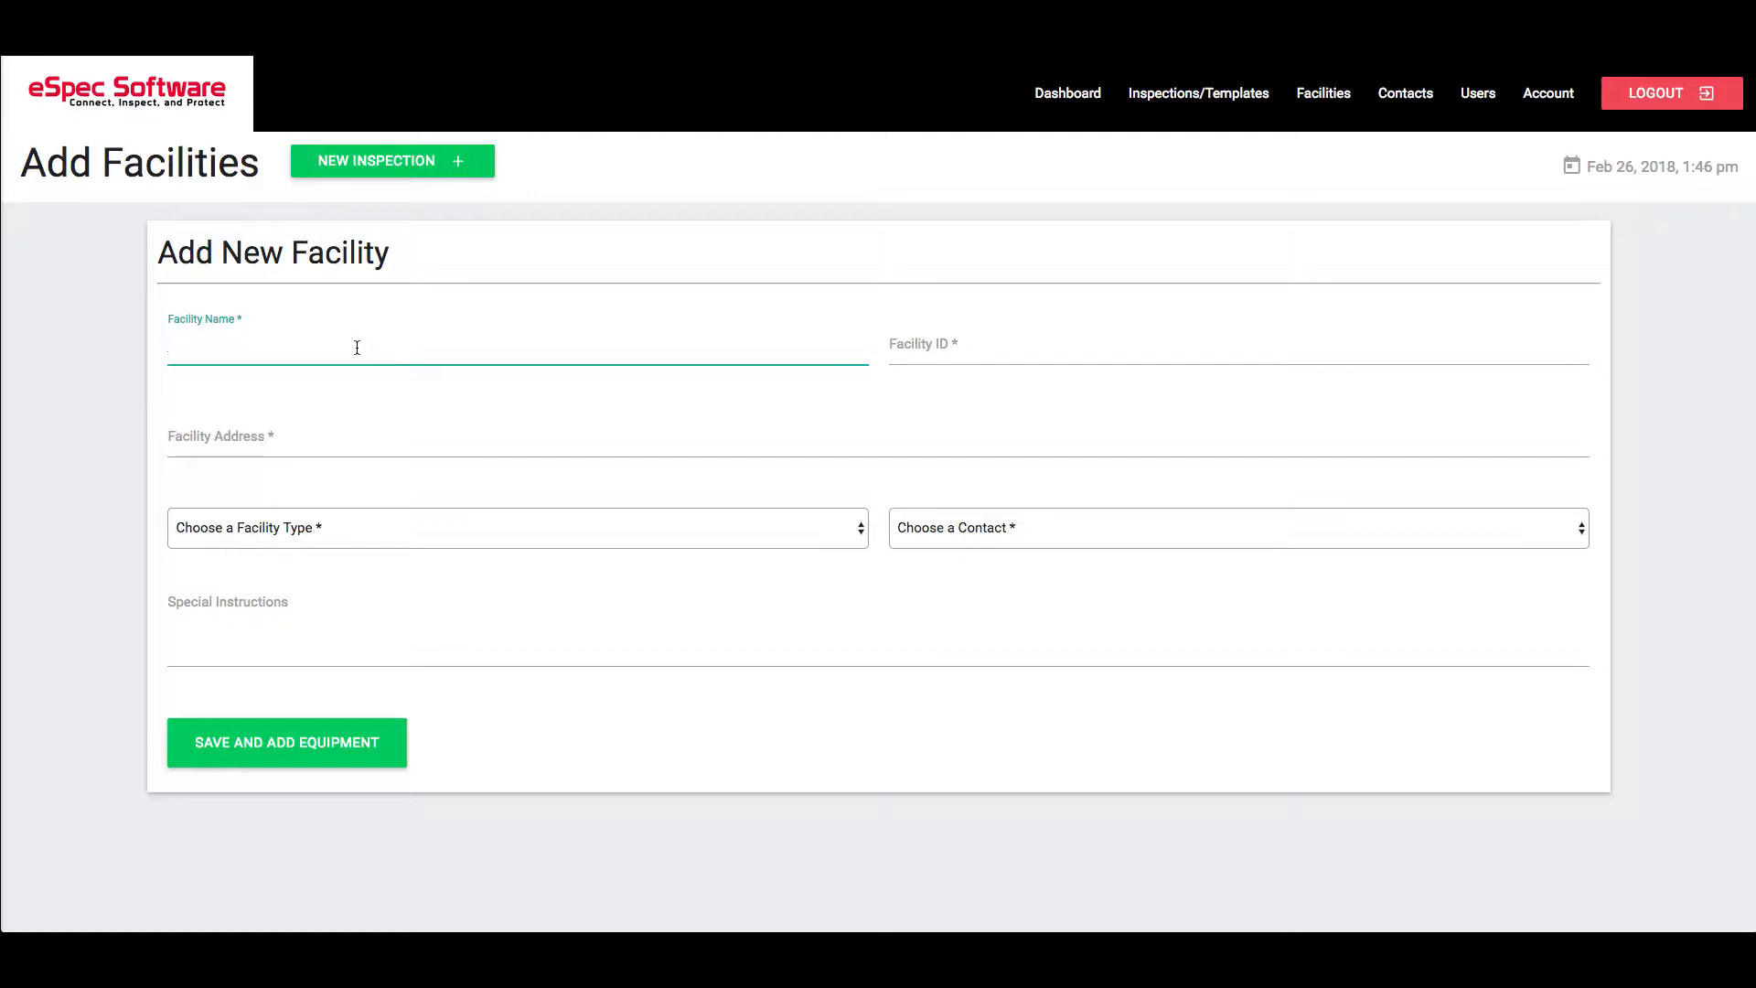
type("Test ")
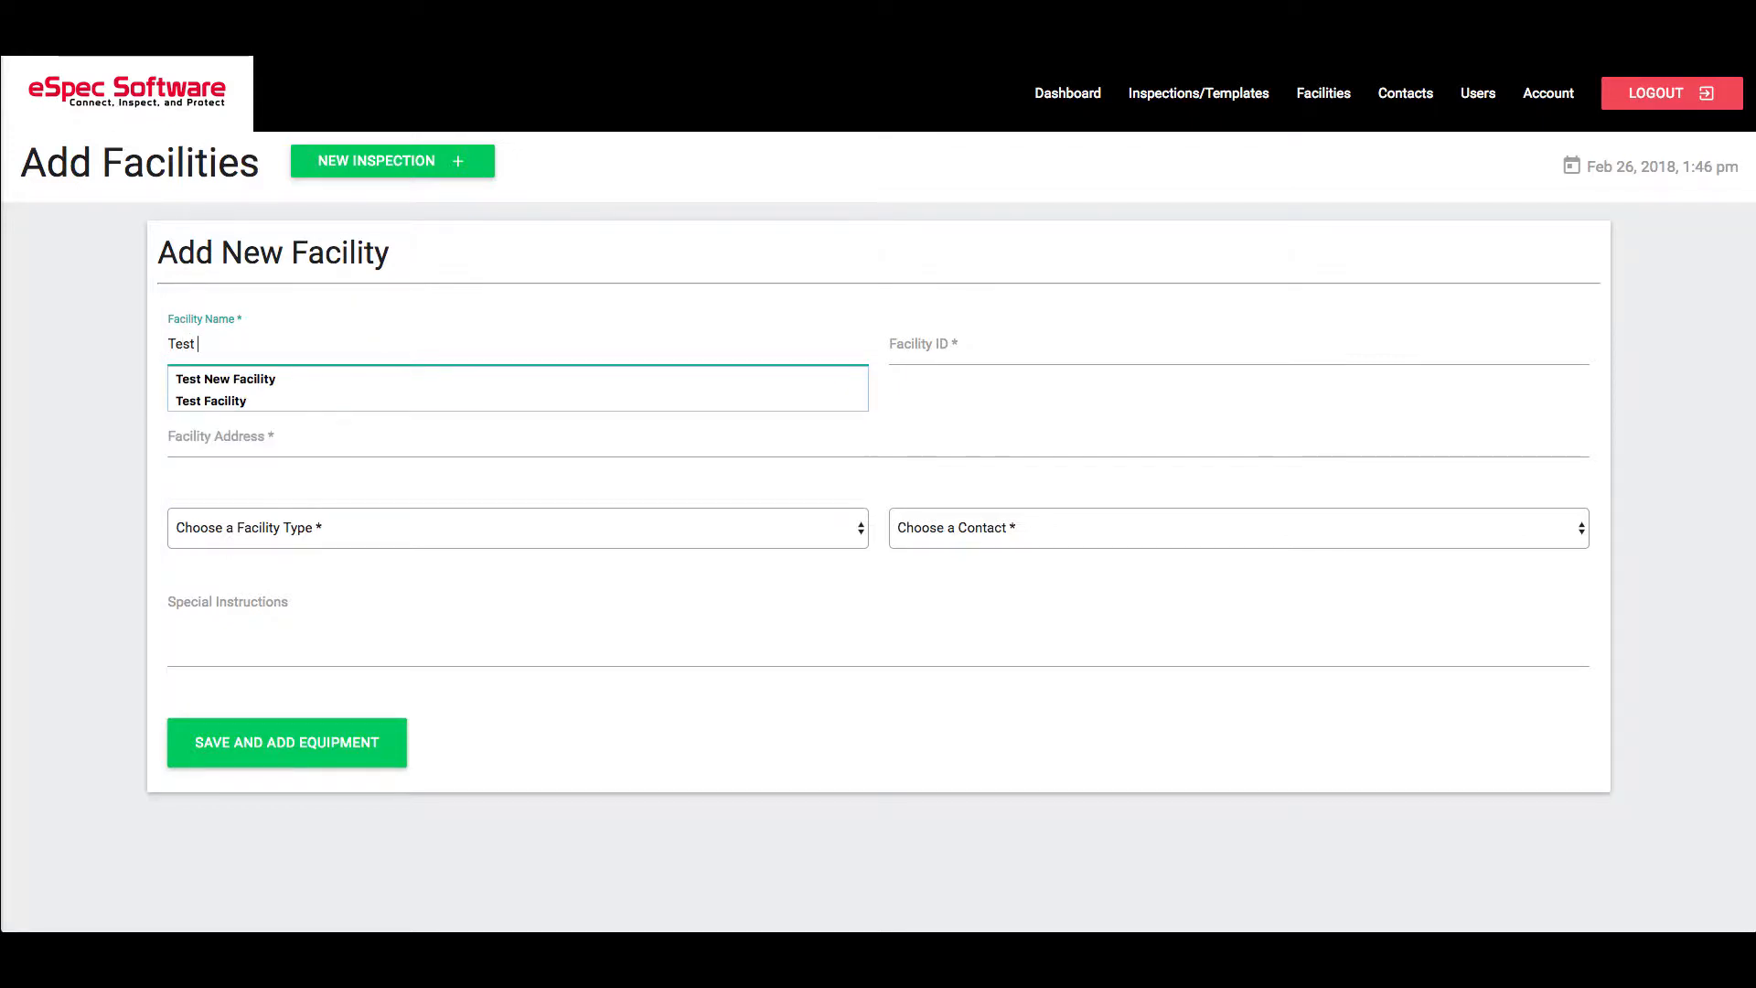
type("Facility")
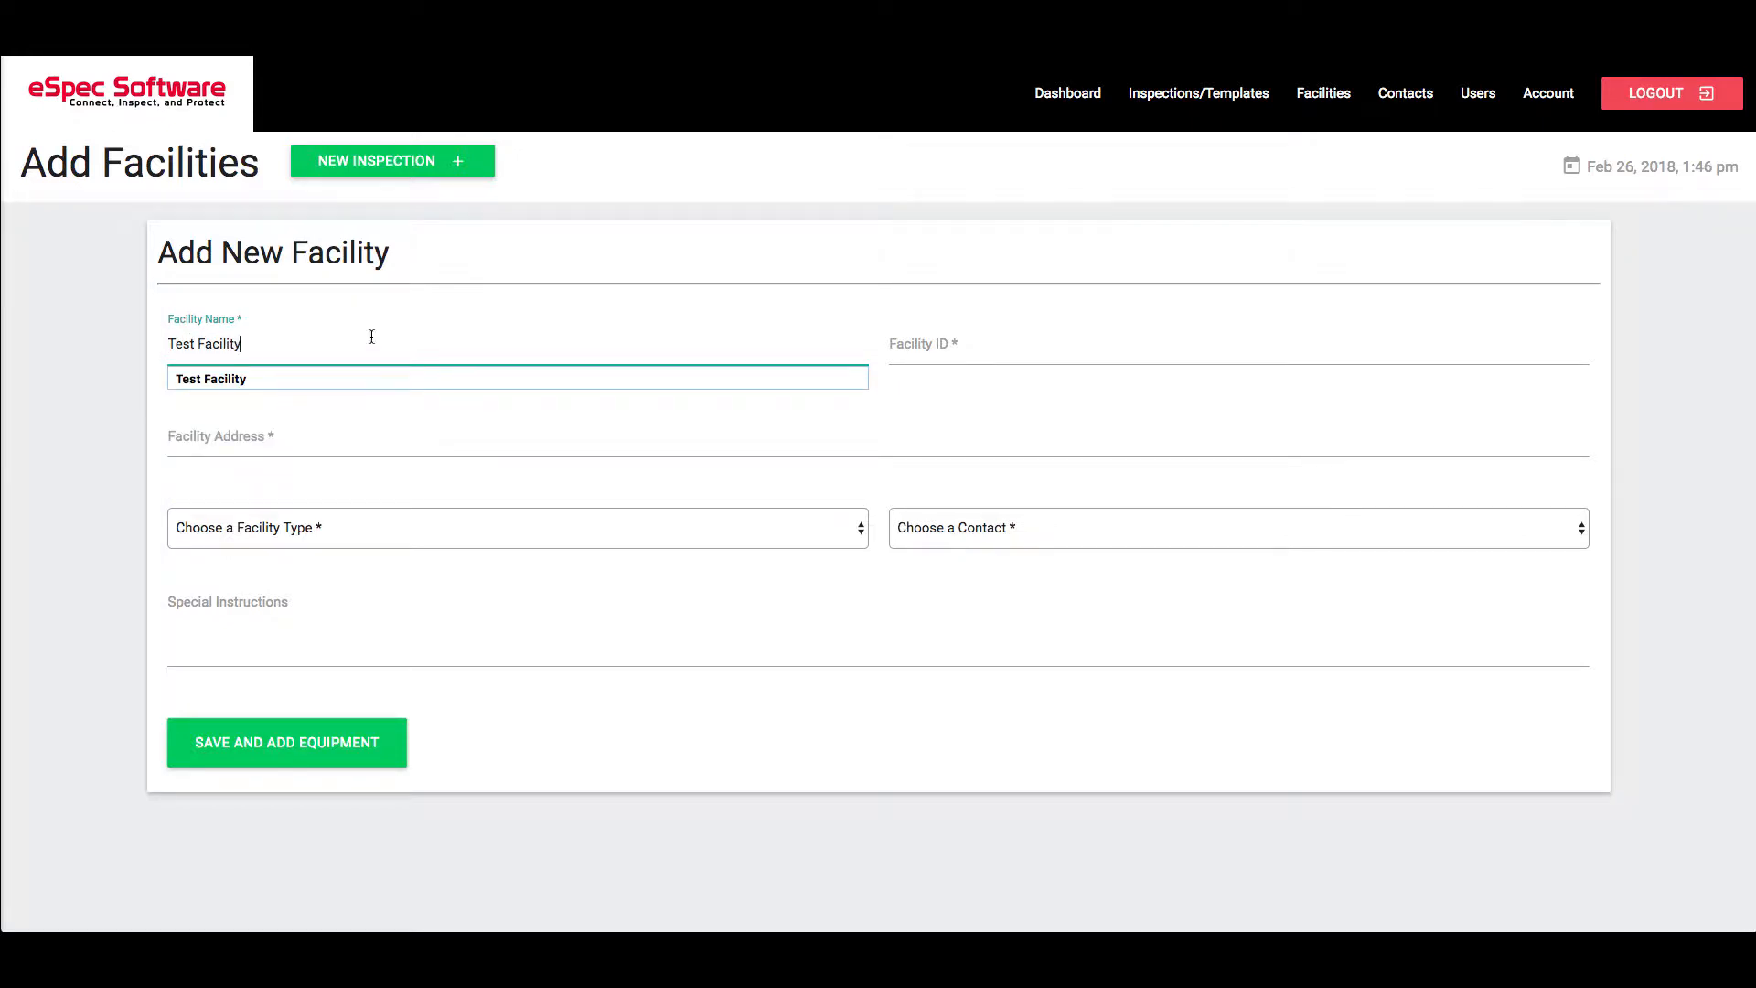
left_click(936, 346)
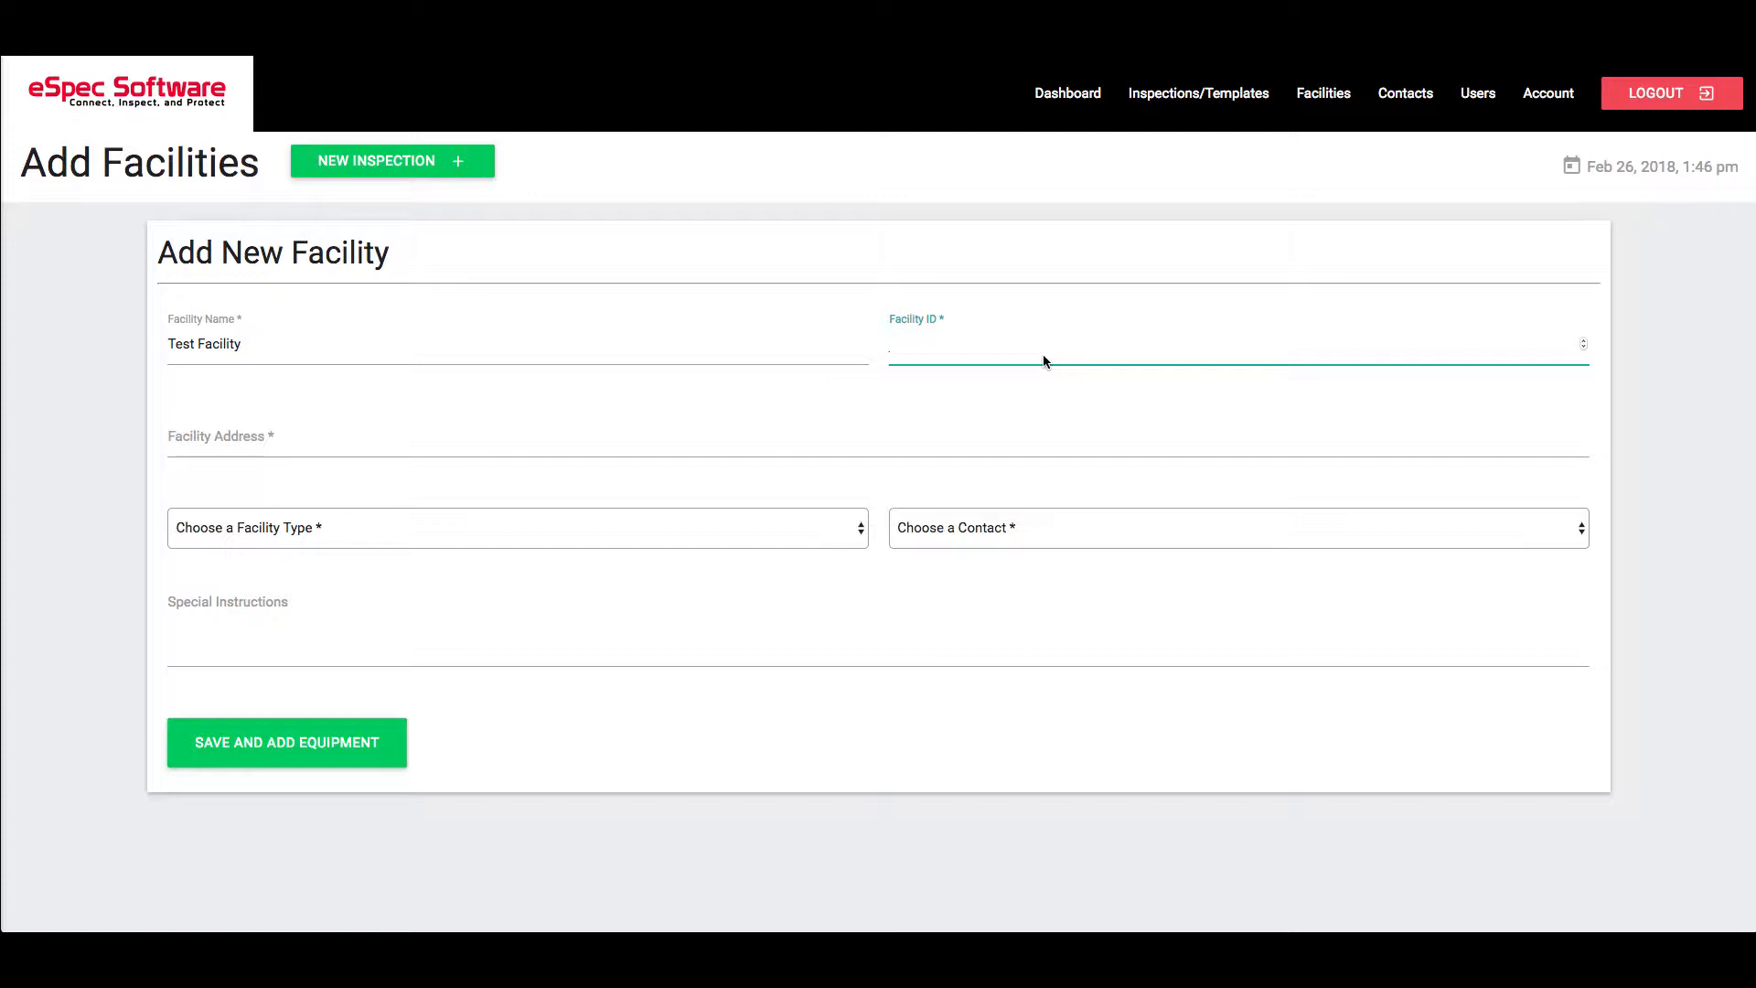
type("123")
Enter the street address using the Plymouth MI suggestion and append ZIP 48170
left_click(612, 446)
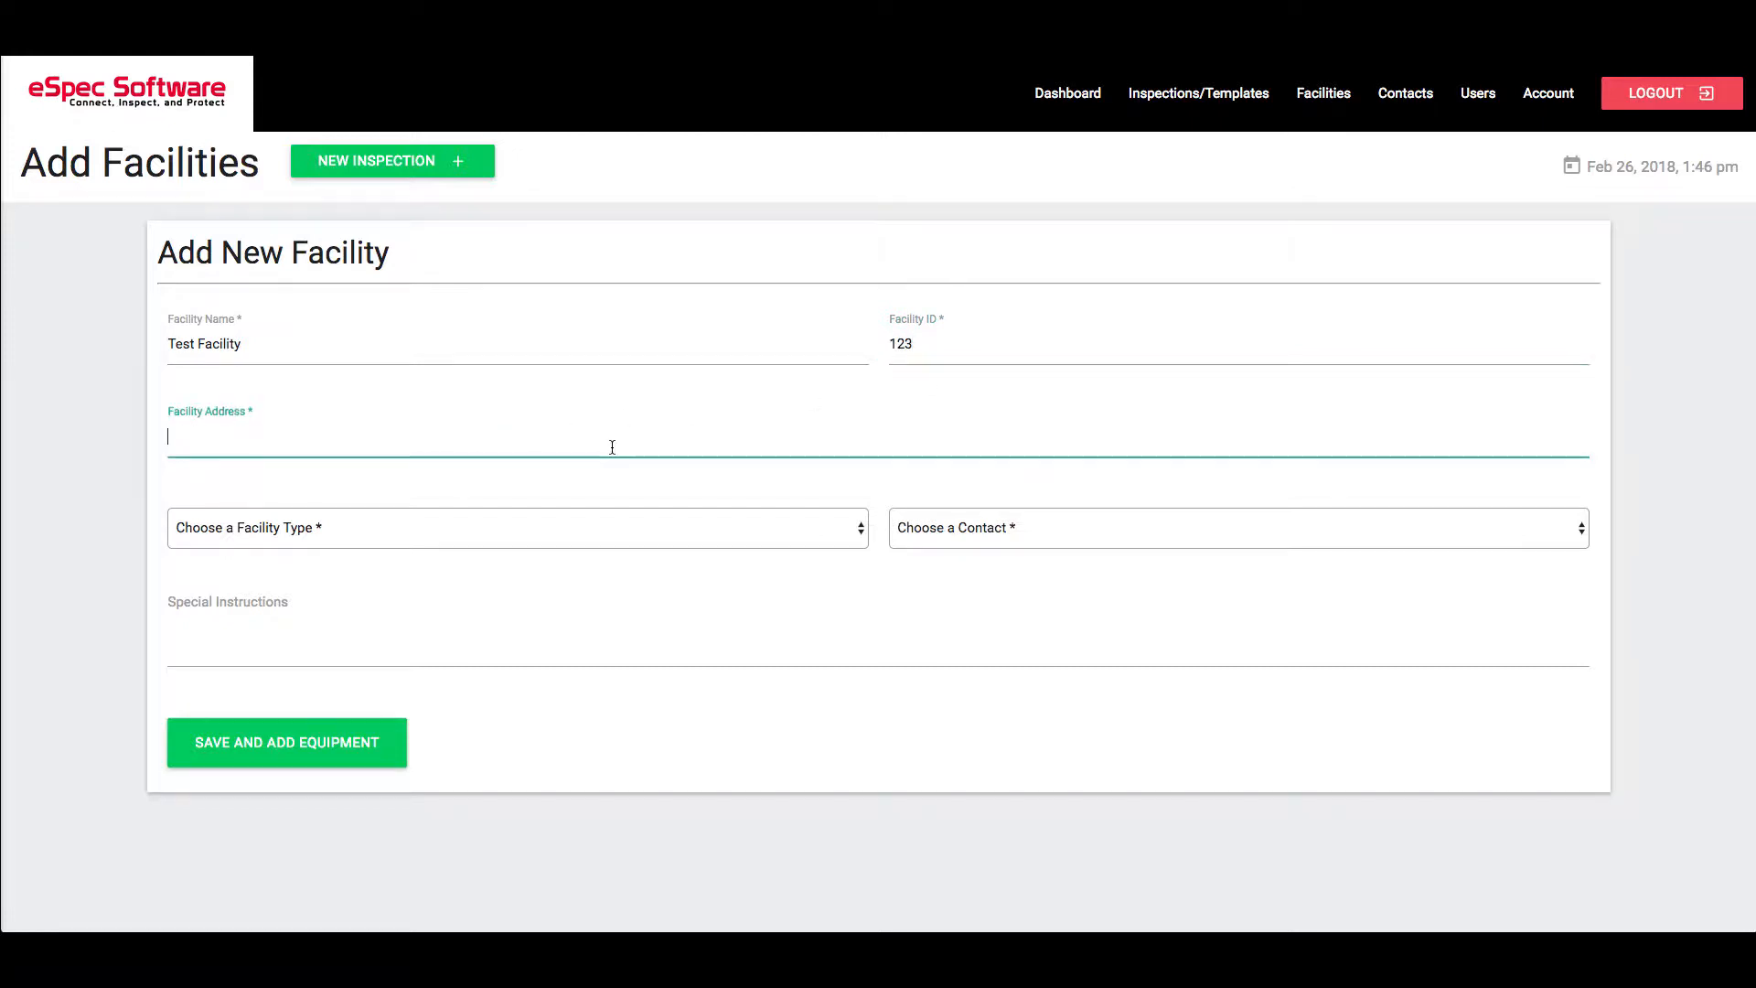
type("1234 Main St")
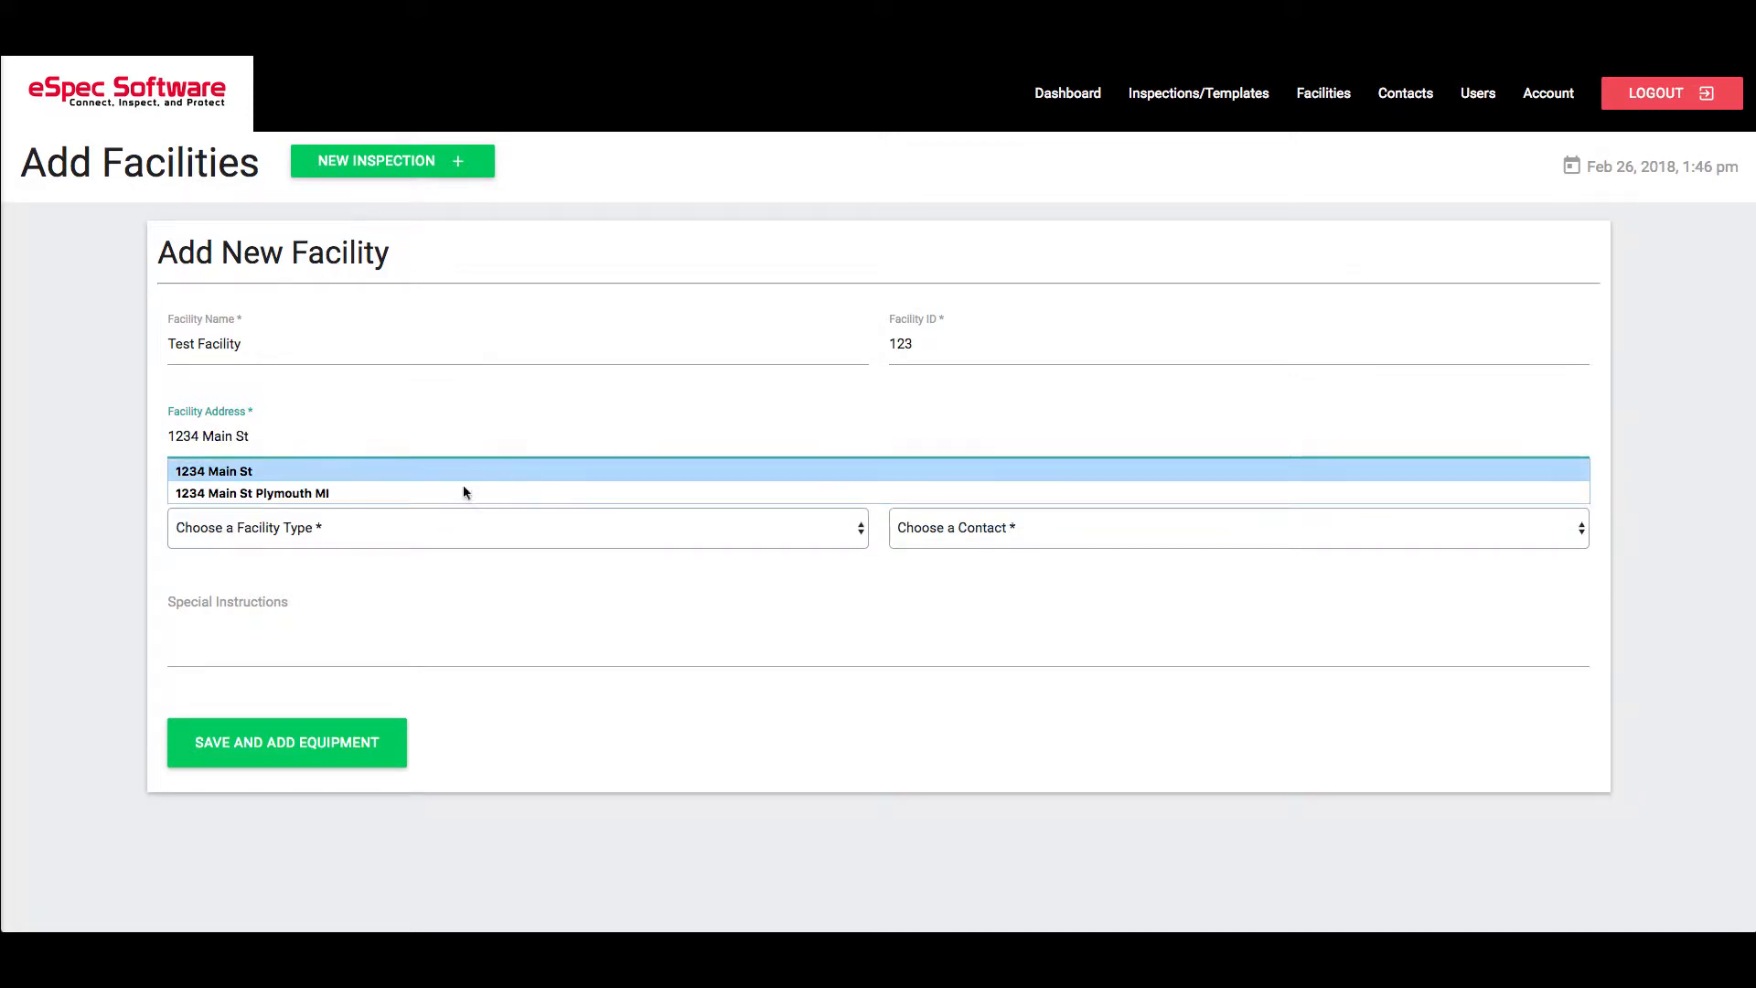
left_click(410, 470)
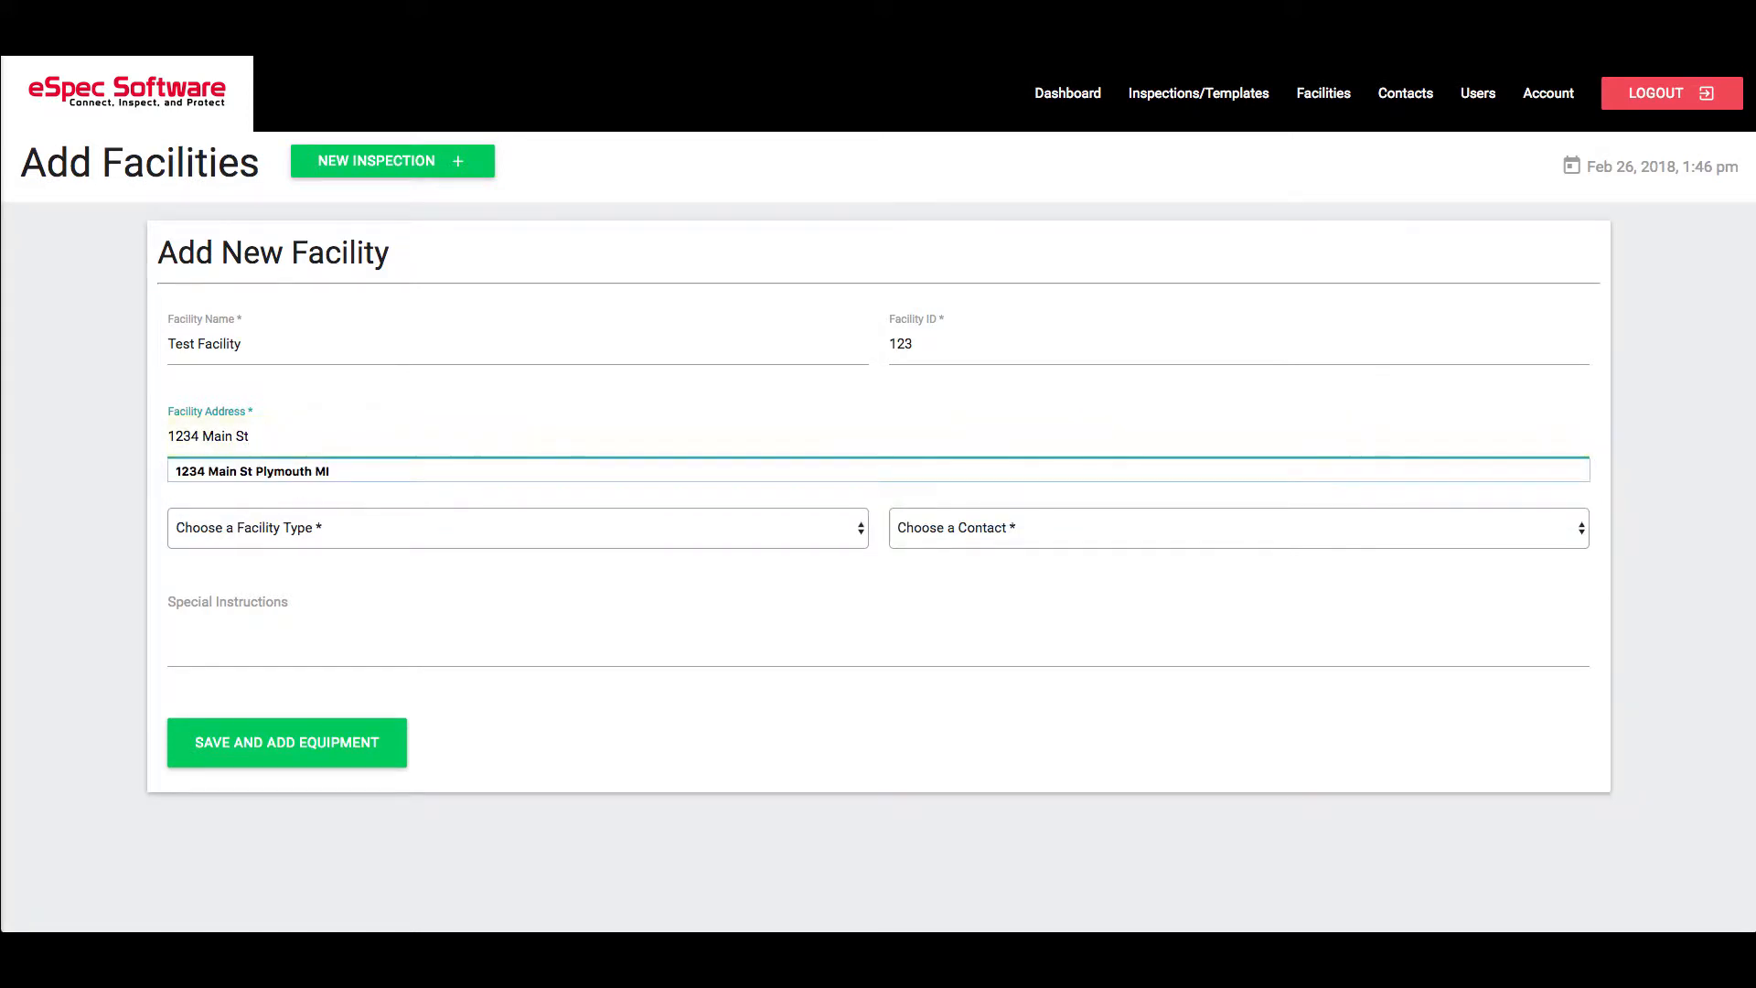
key("Down")
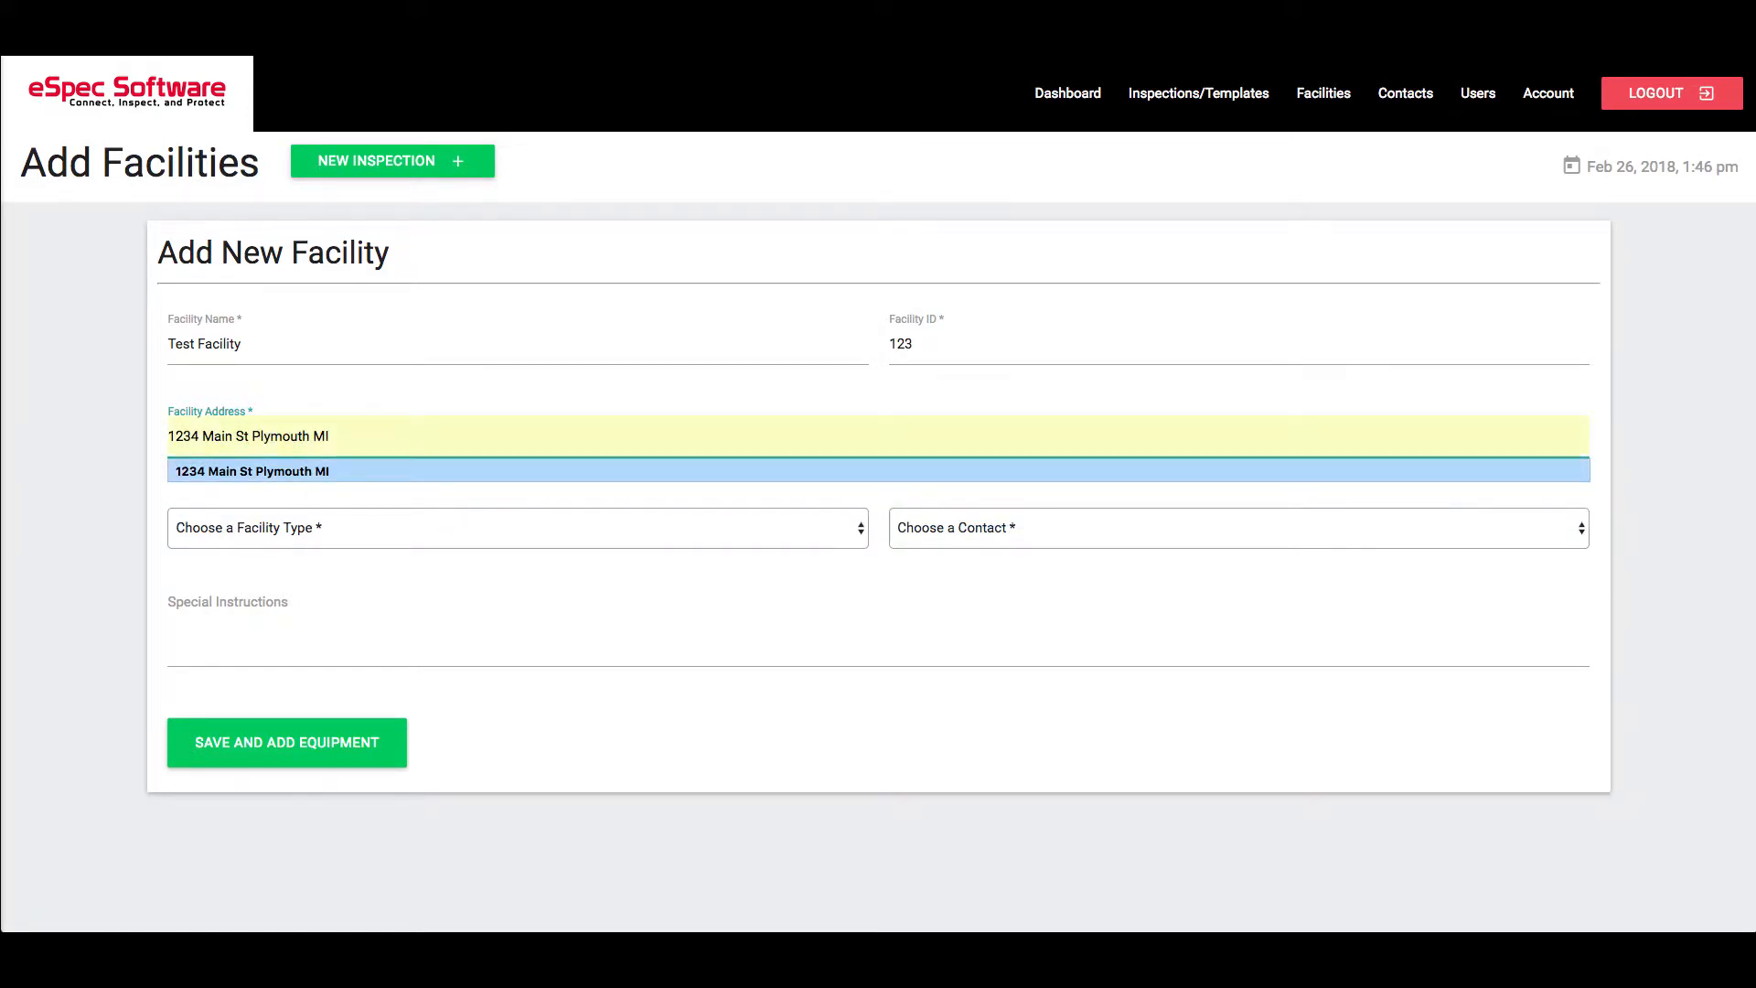
left_click(306, 470)
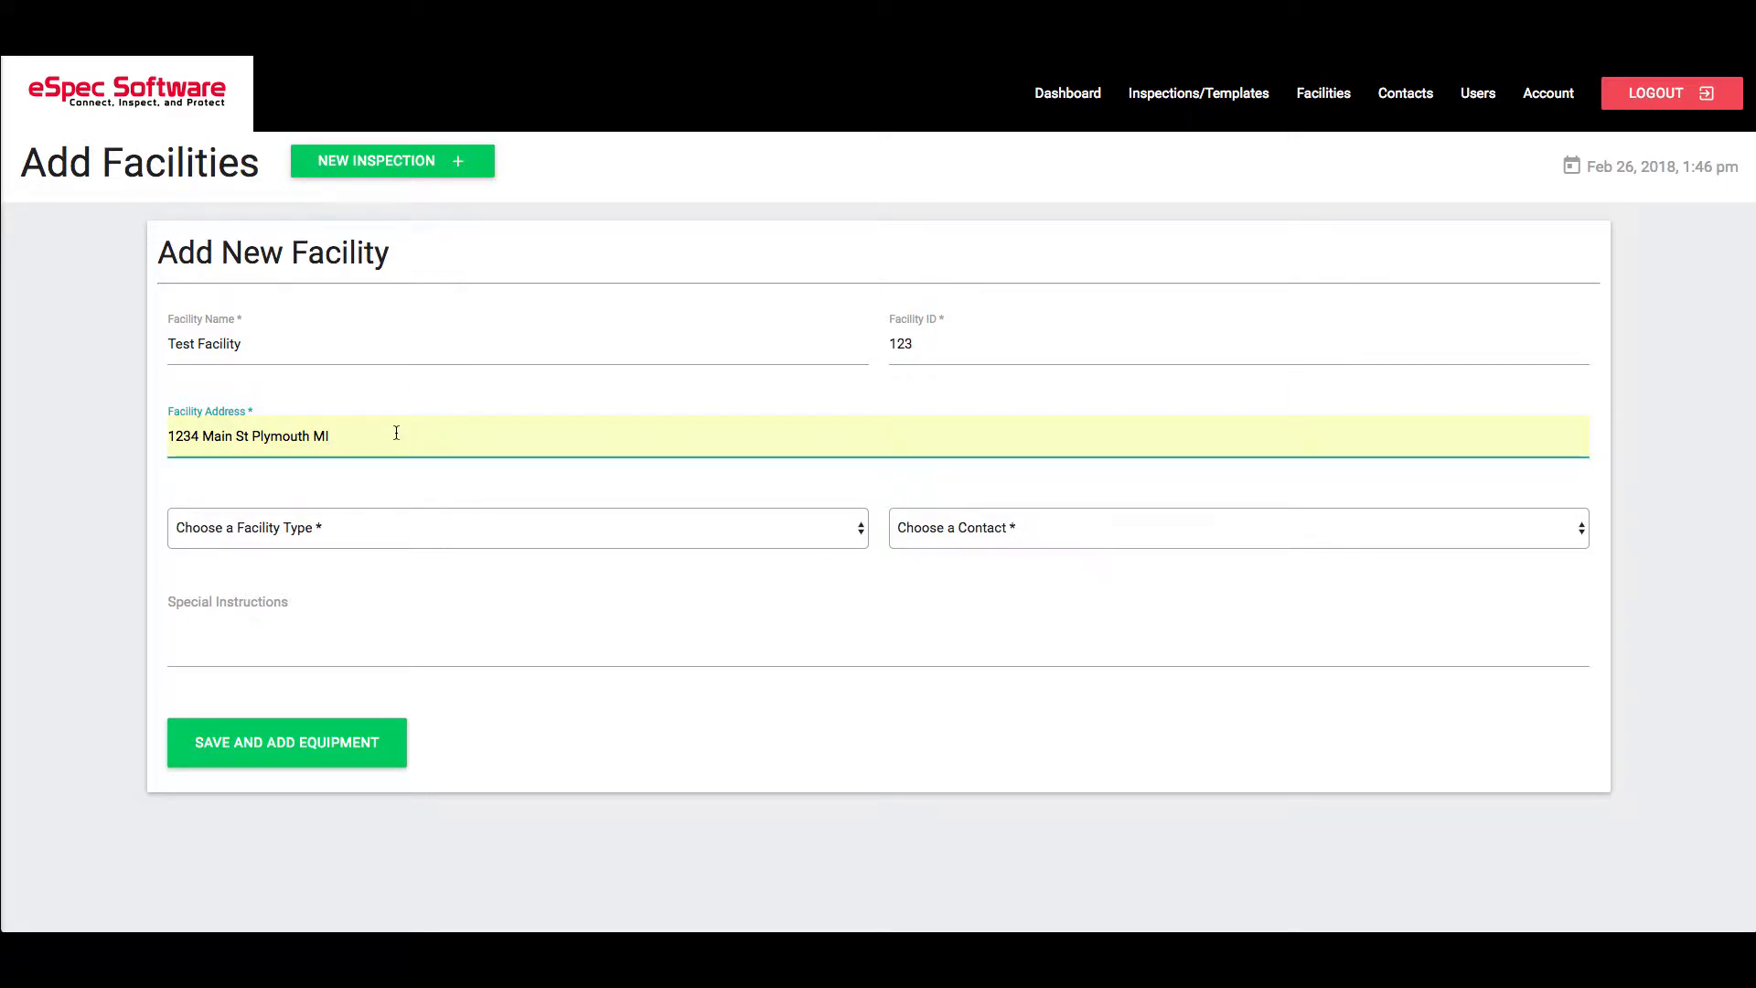
type(", ")
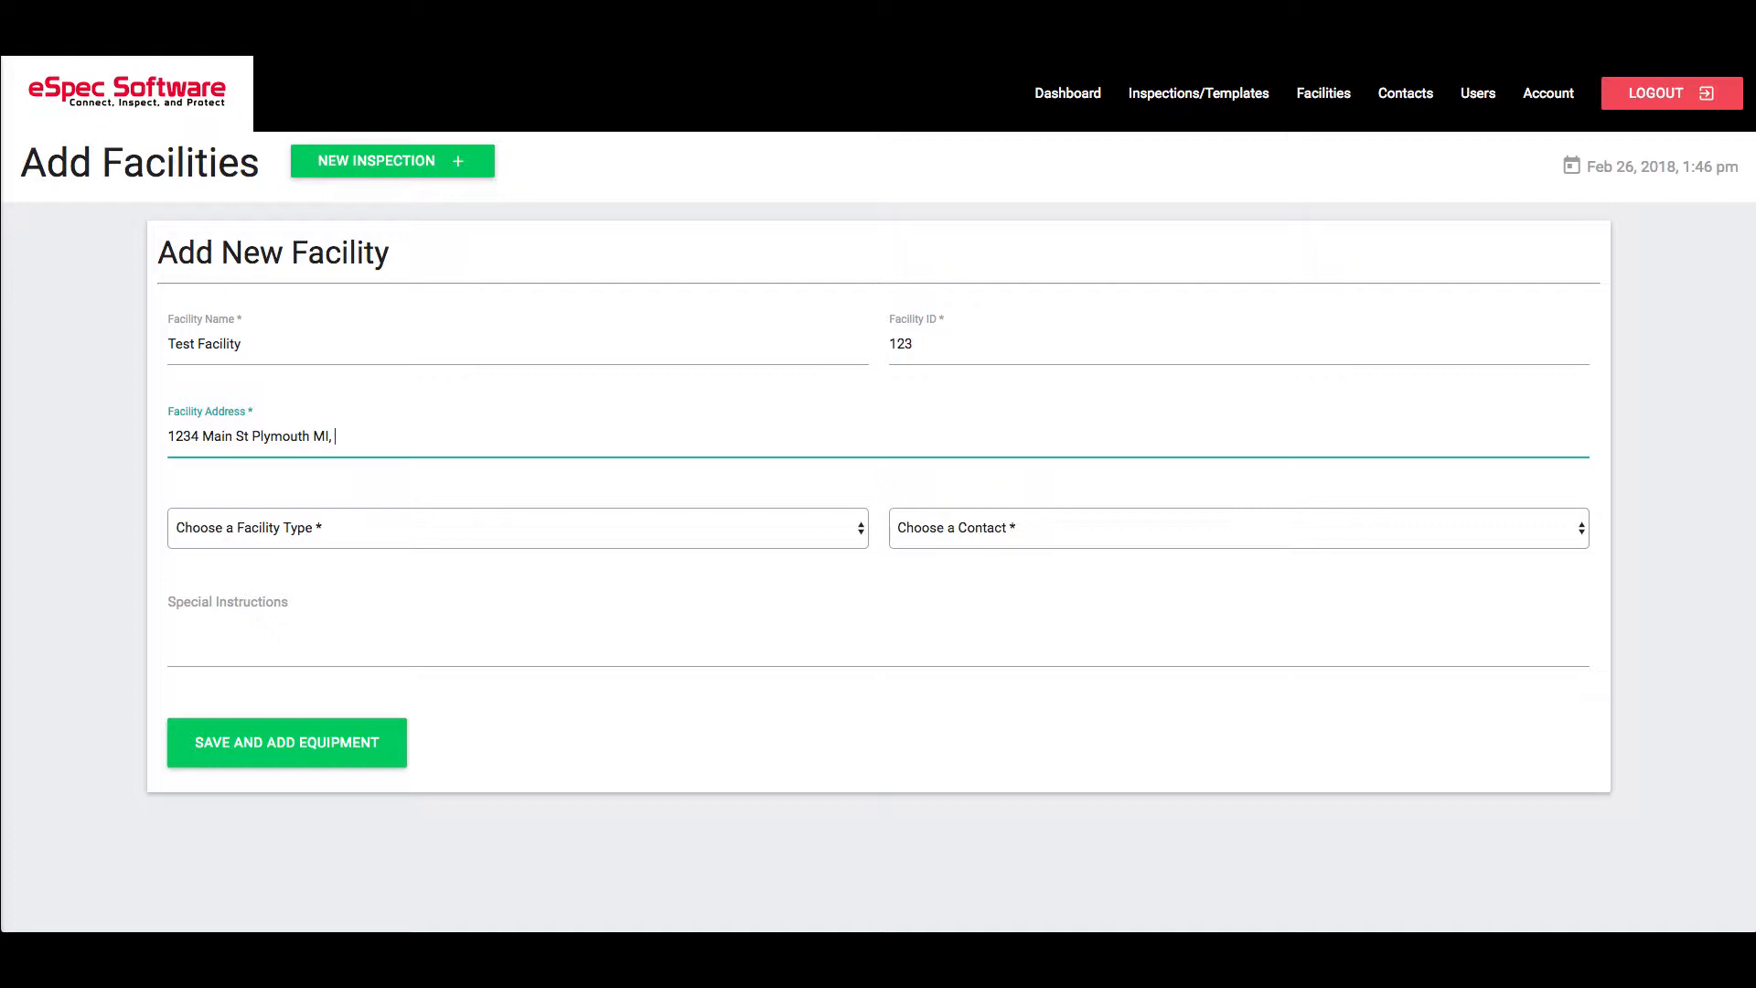
type("48170")
Set the facility type to Government and assign the single listed contact
left_click(689, 528)
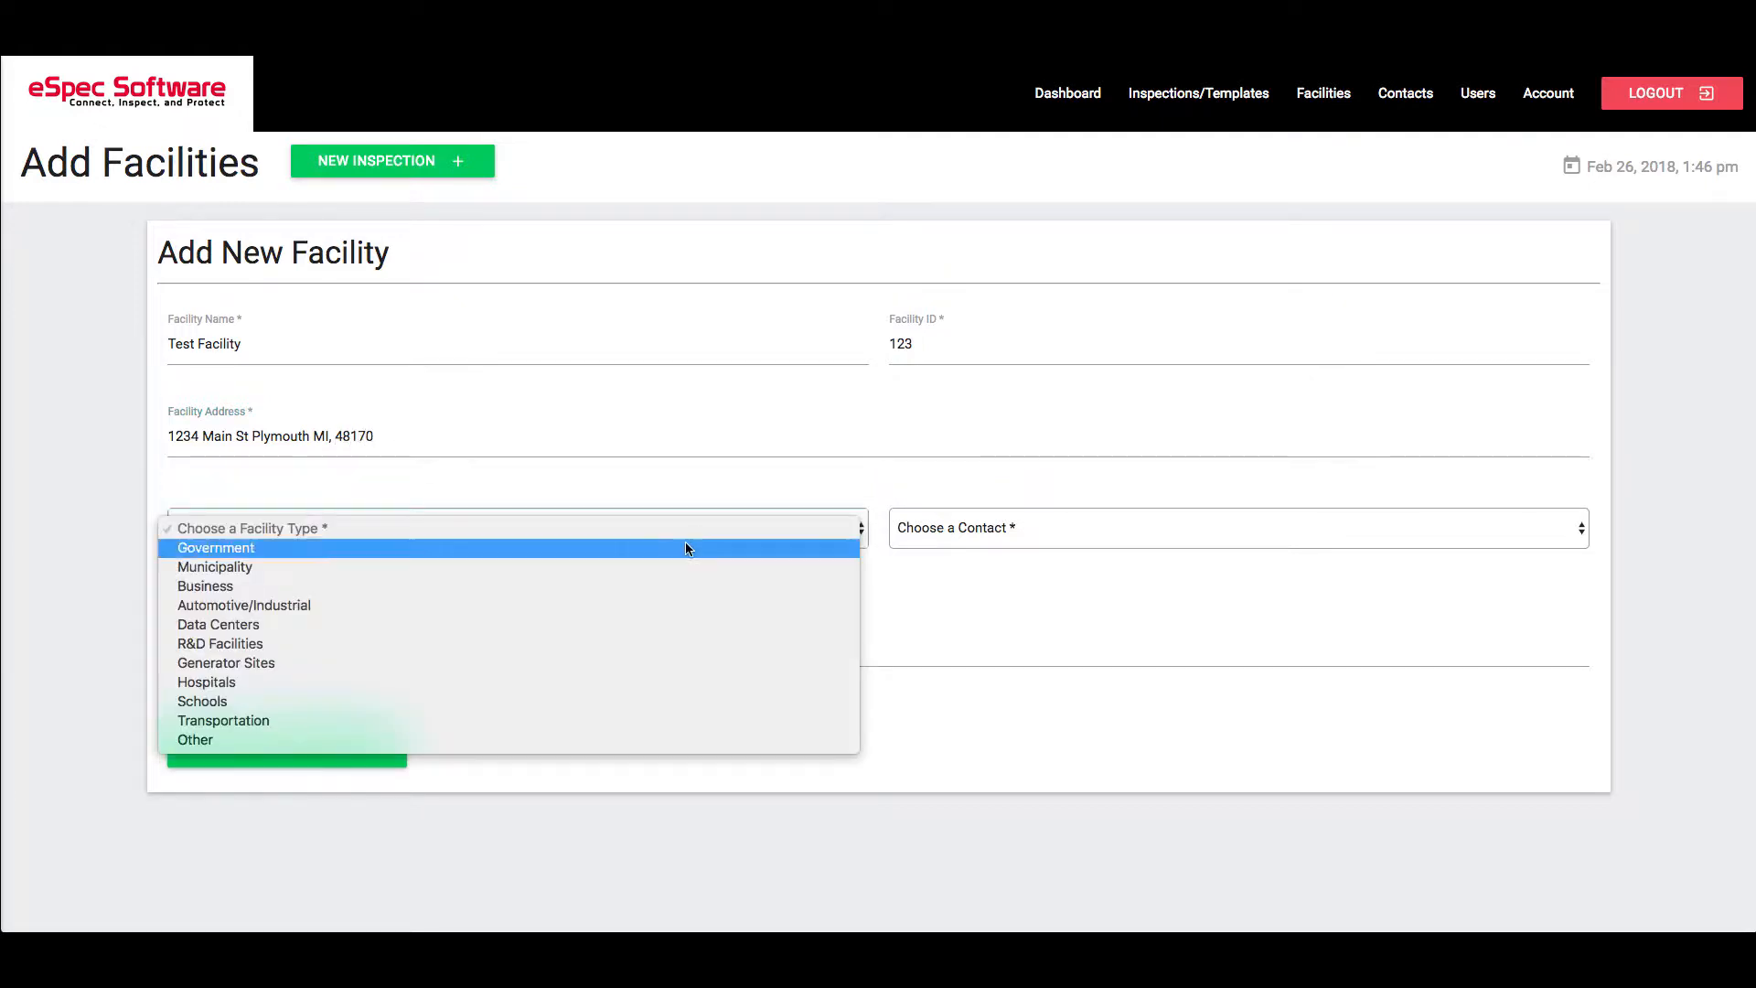
left_click(609, 549)
left_click(1039, 534)
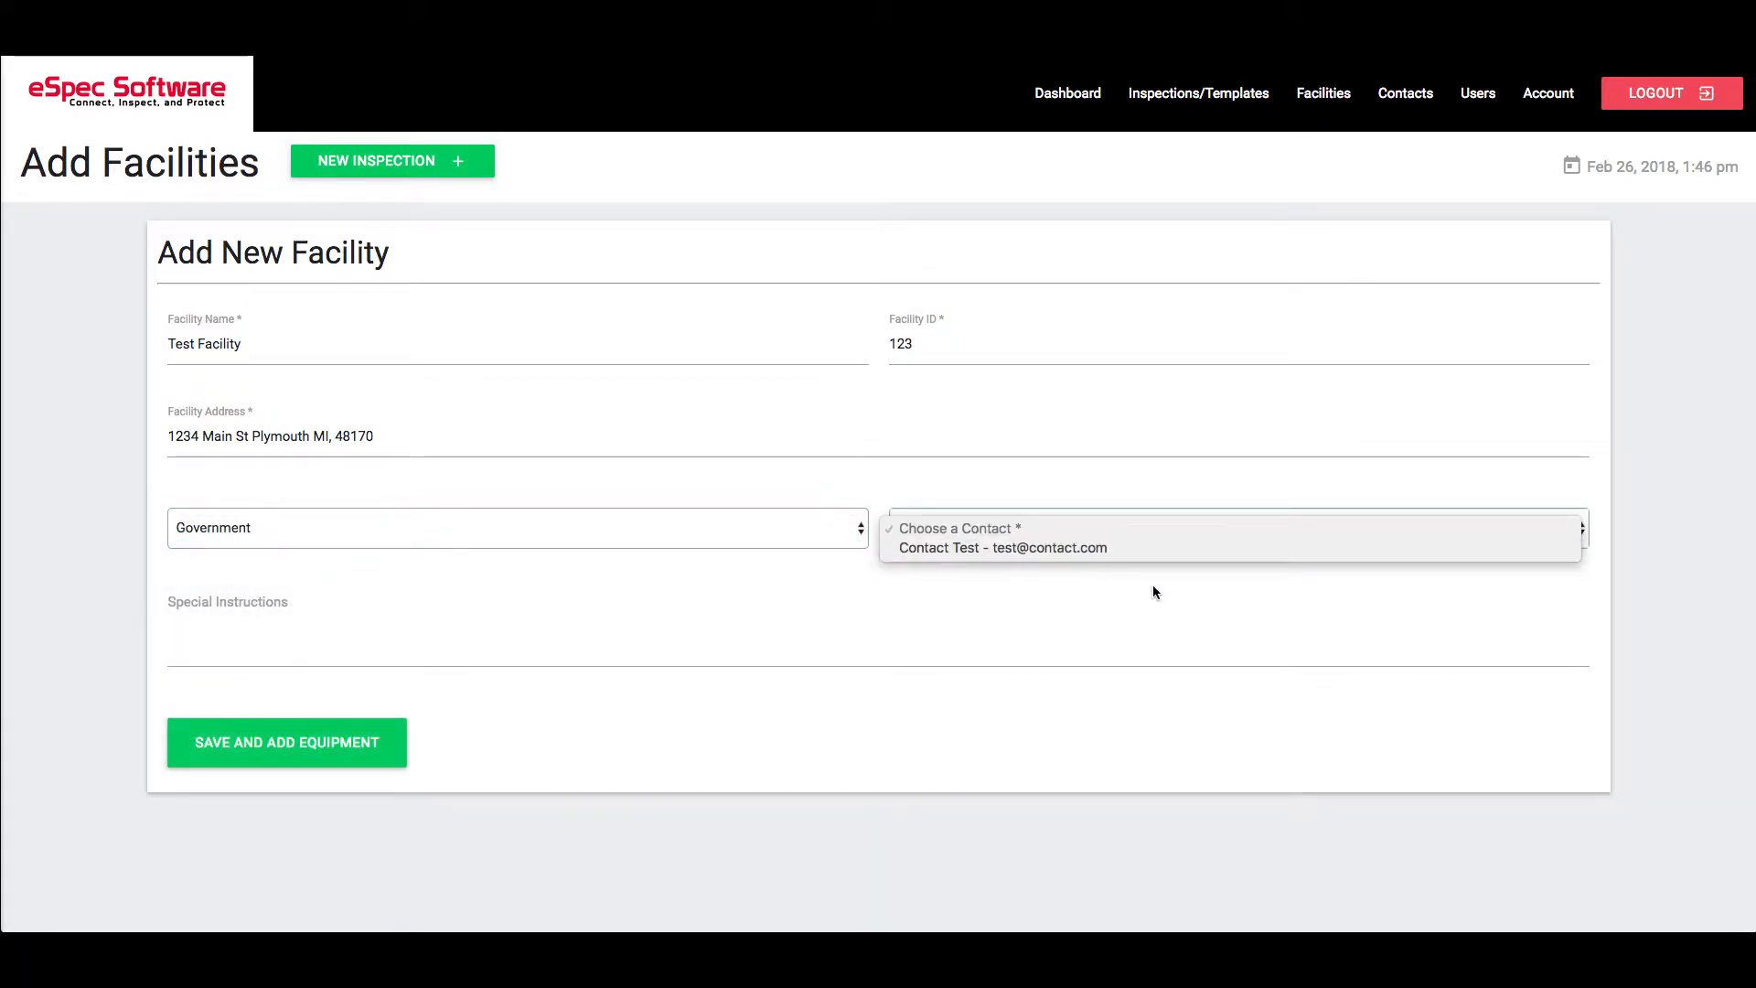
left_click(1240, 584)
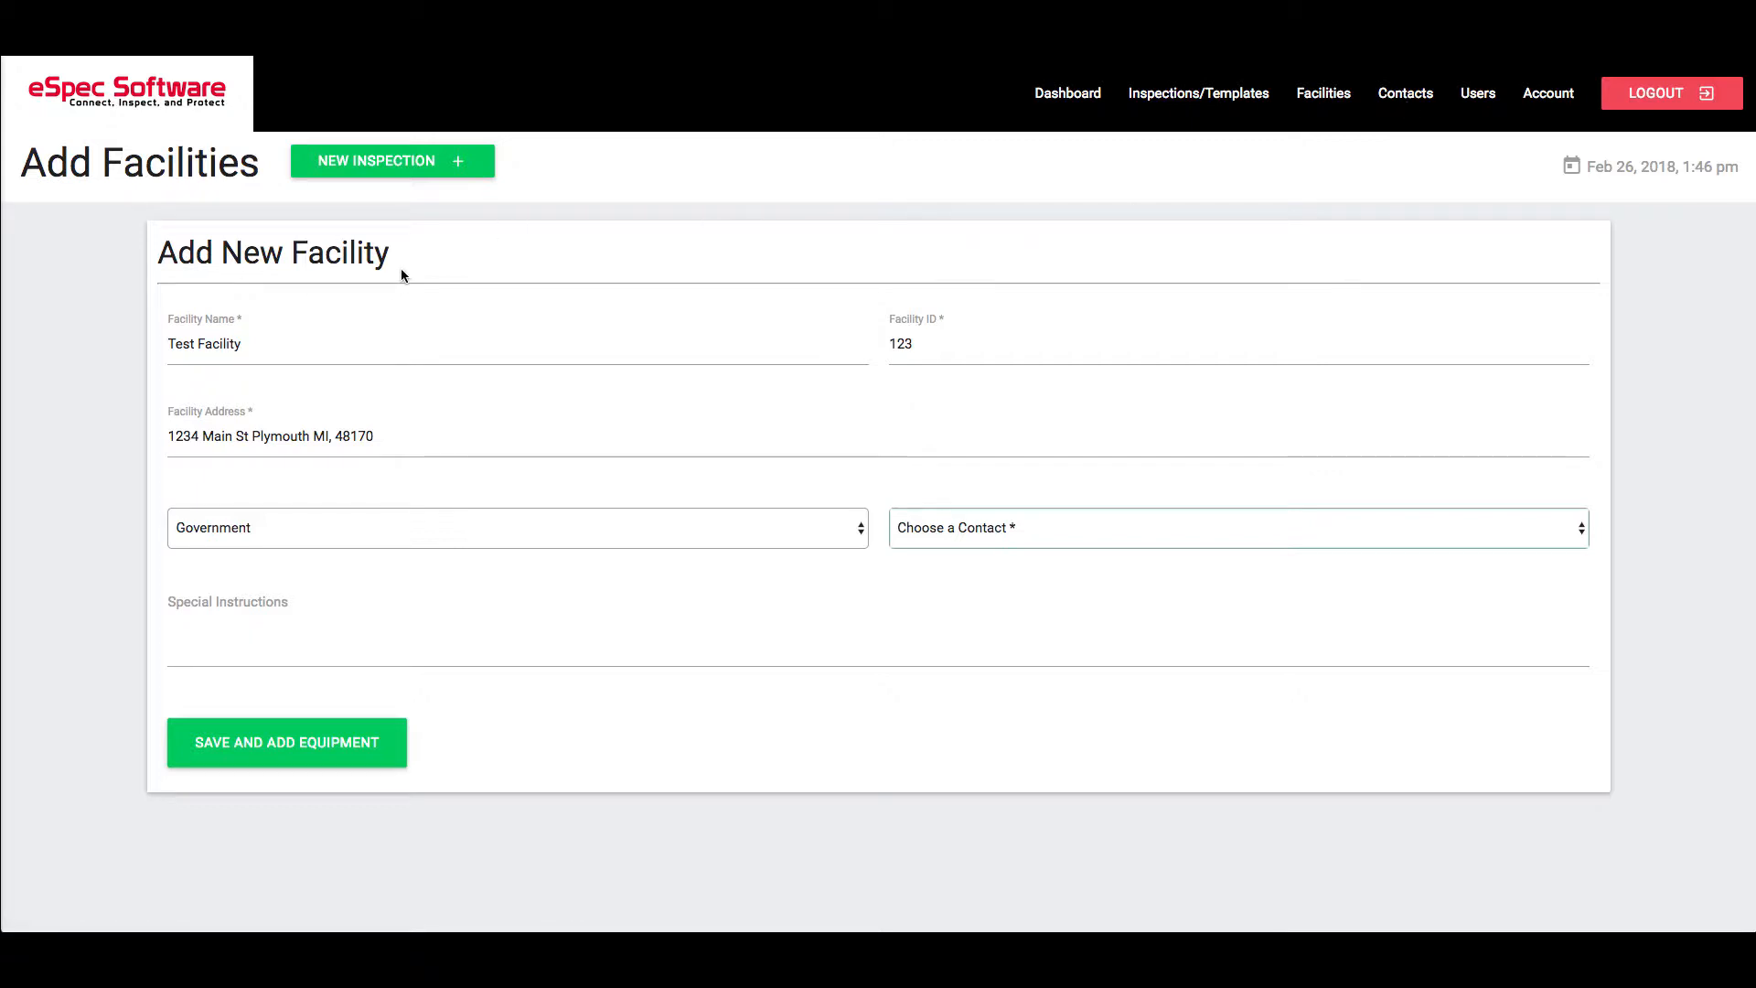
left_click(1526, 534)
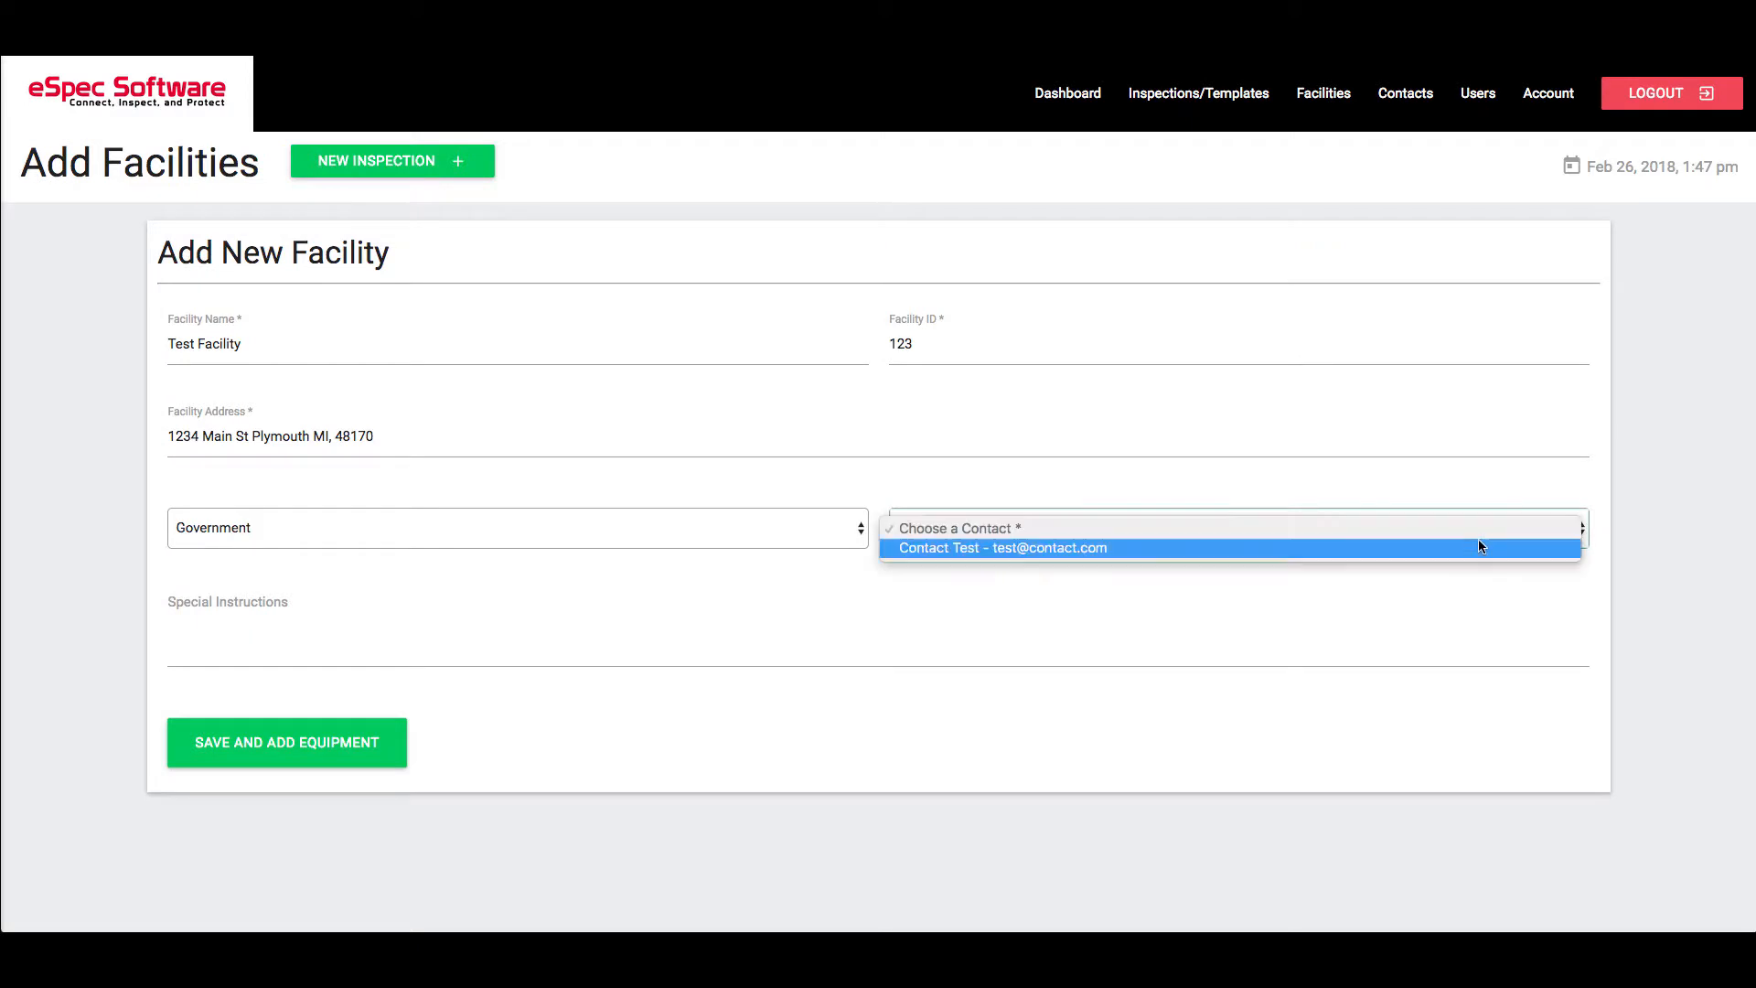
left_click(1476, 545)
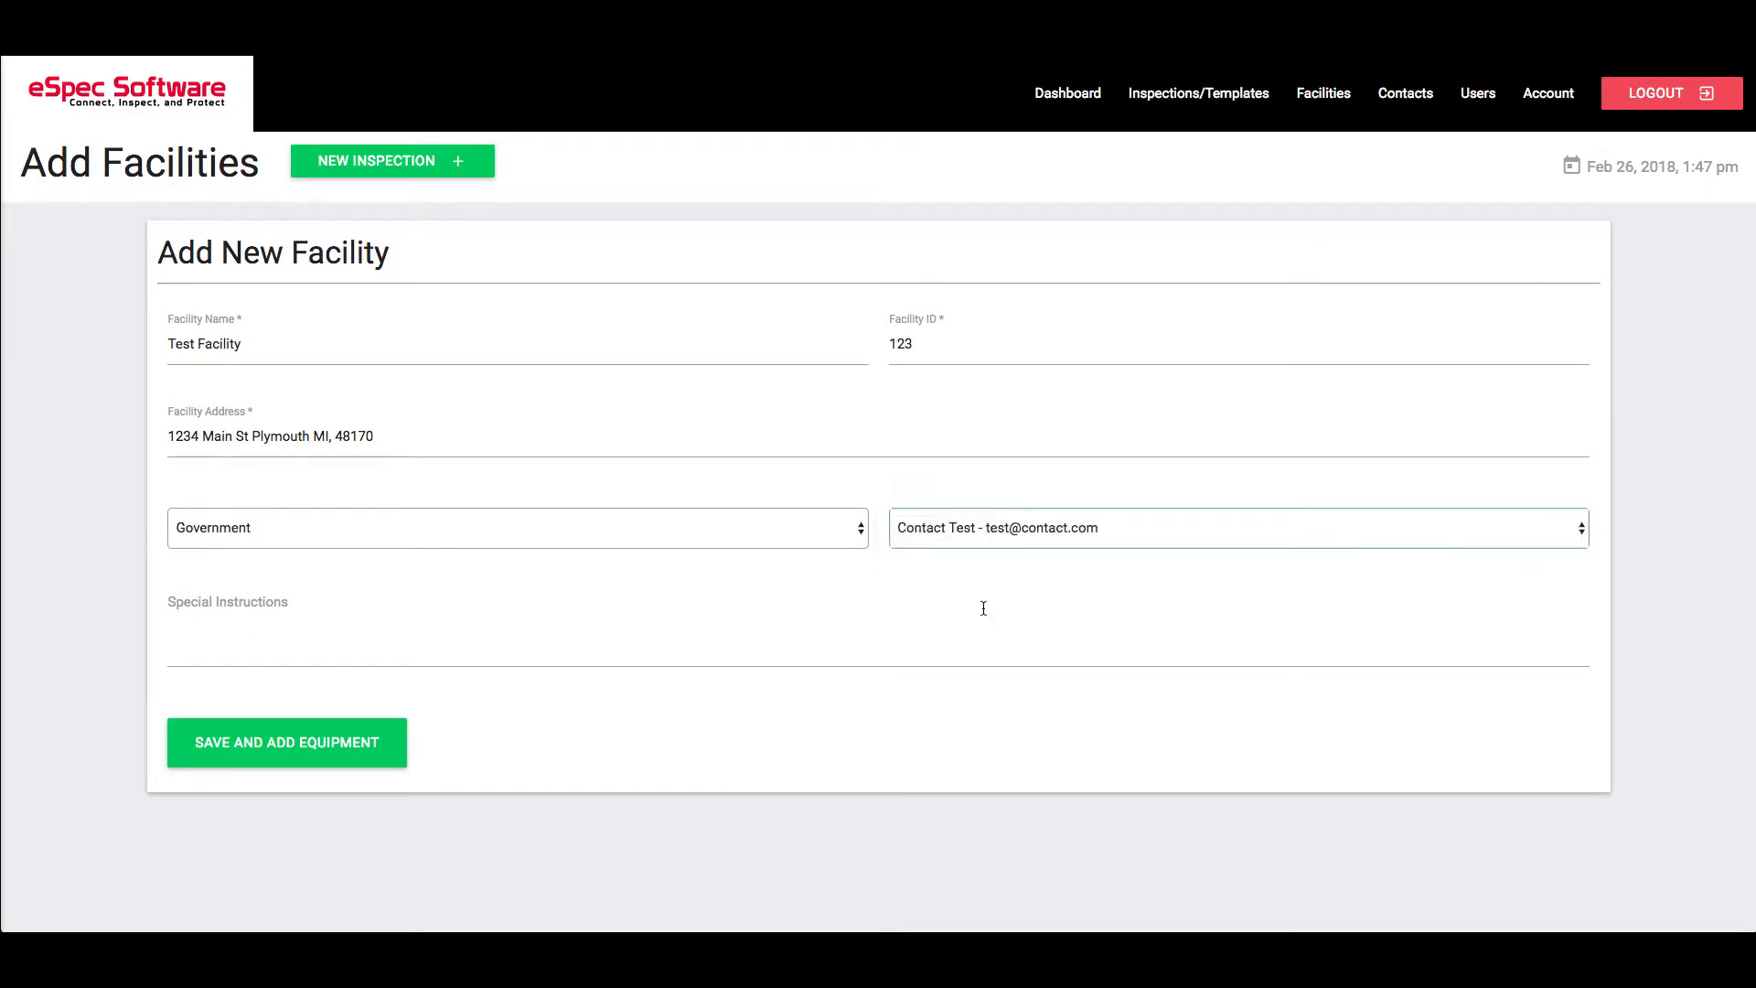
left_click(639, 614)
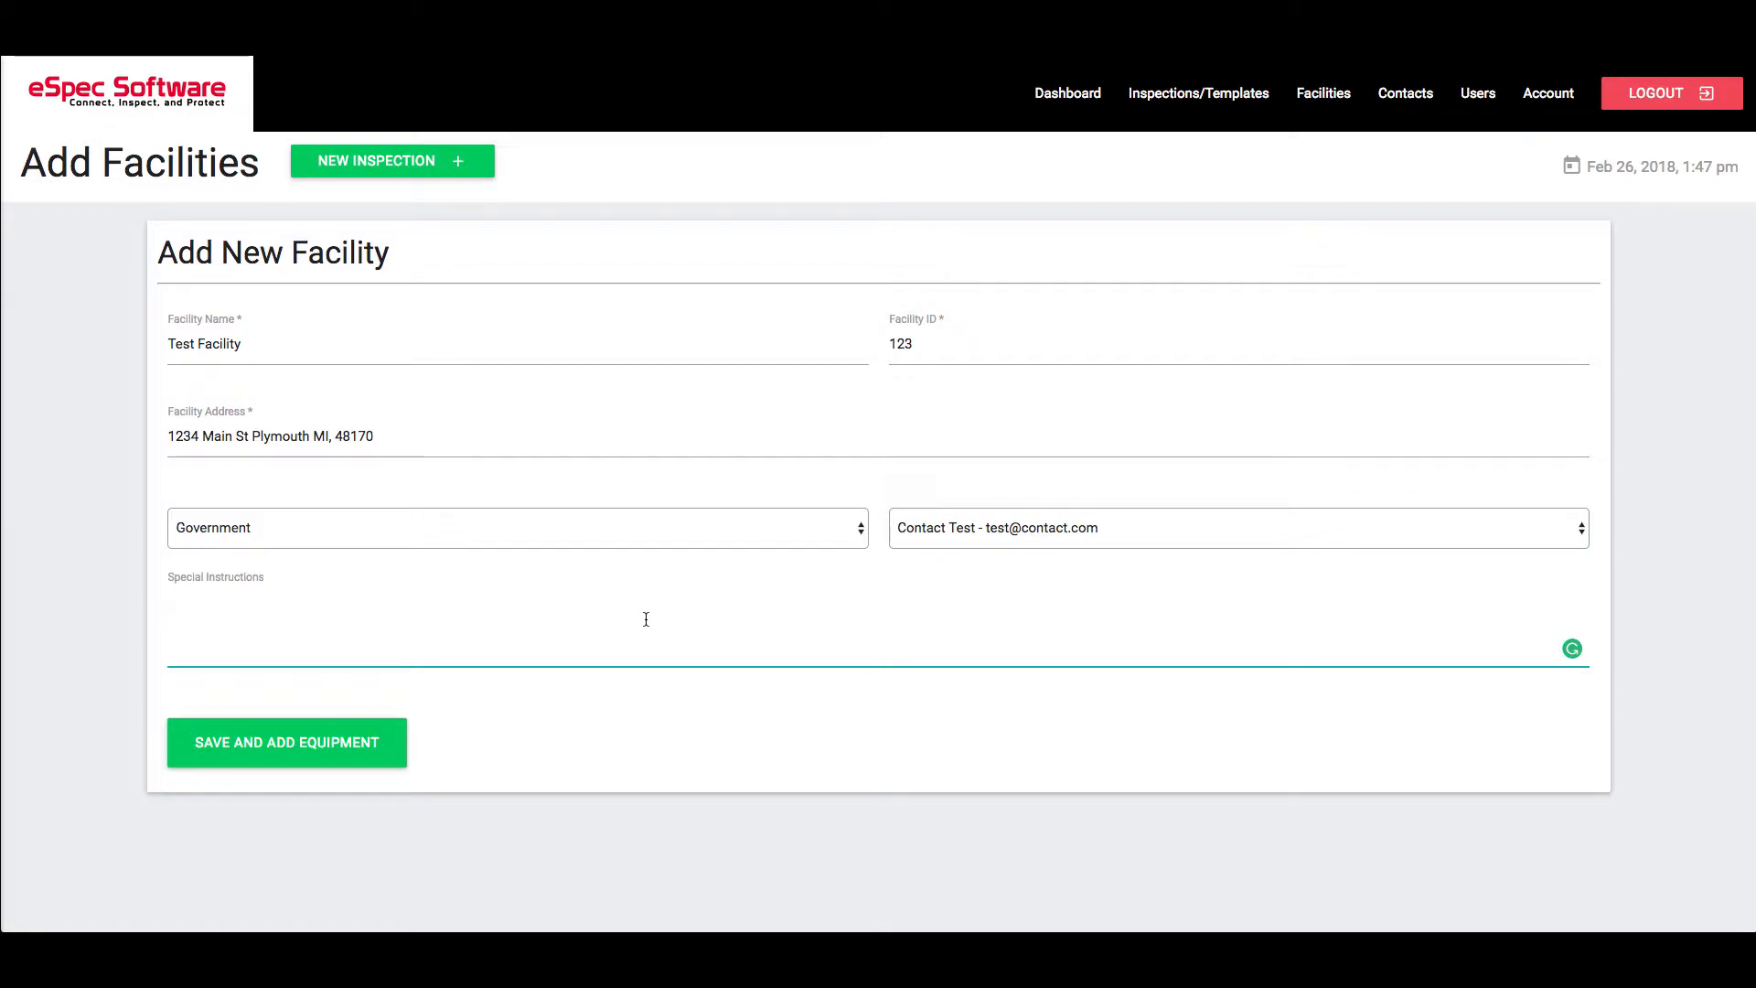
Add the special instruction 'The back door is usually locked' with a contact-for-access note, and save the facility
type("The back door is usually locked ")
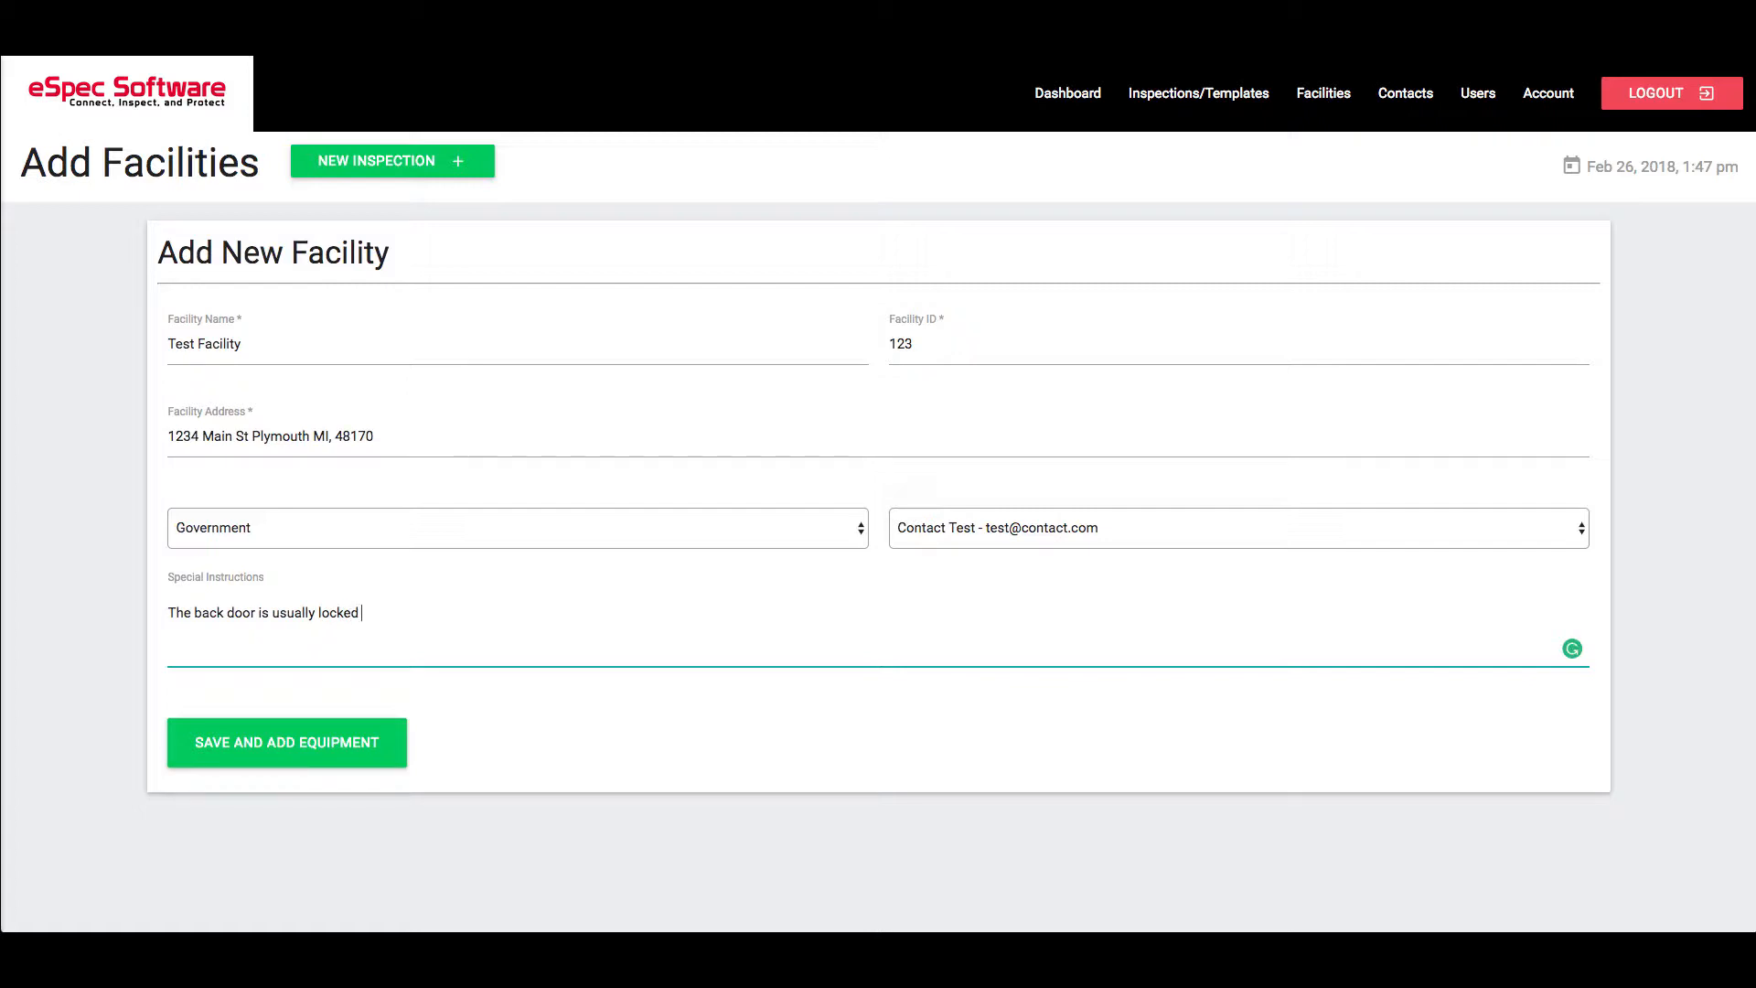
type(". Contact Contact Test to gain access.")
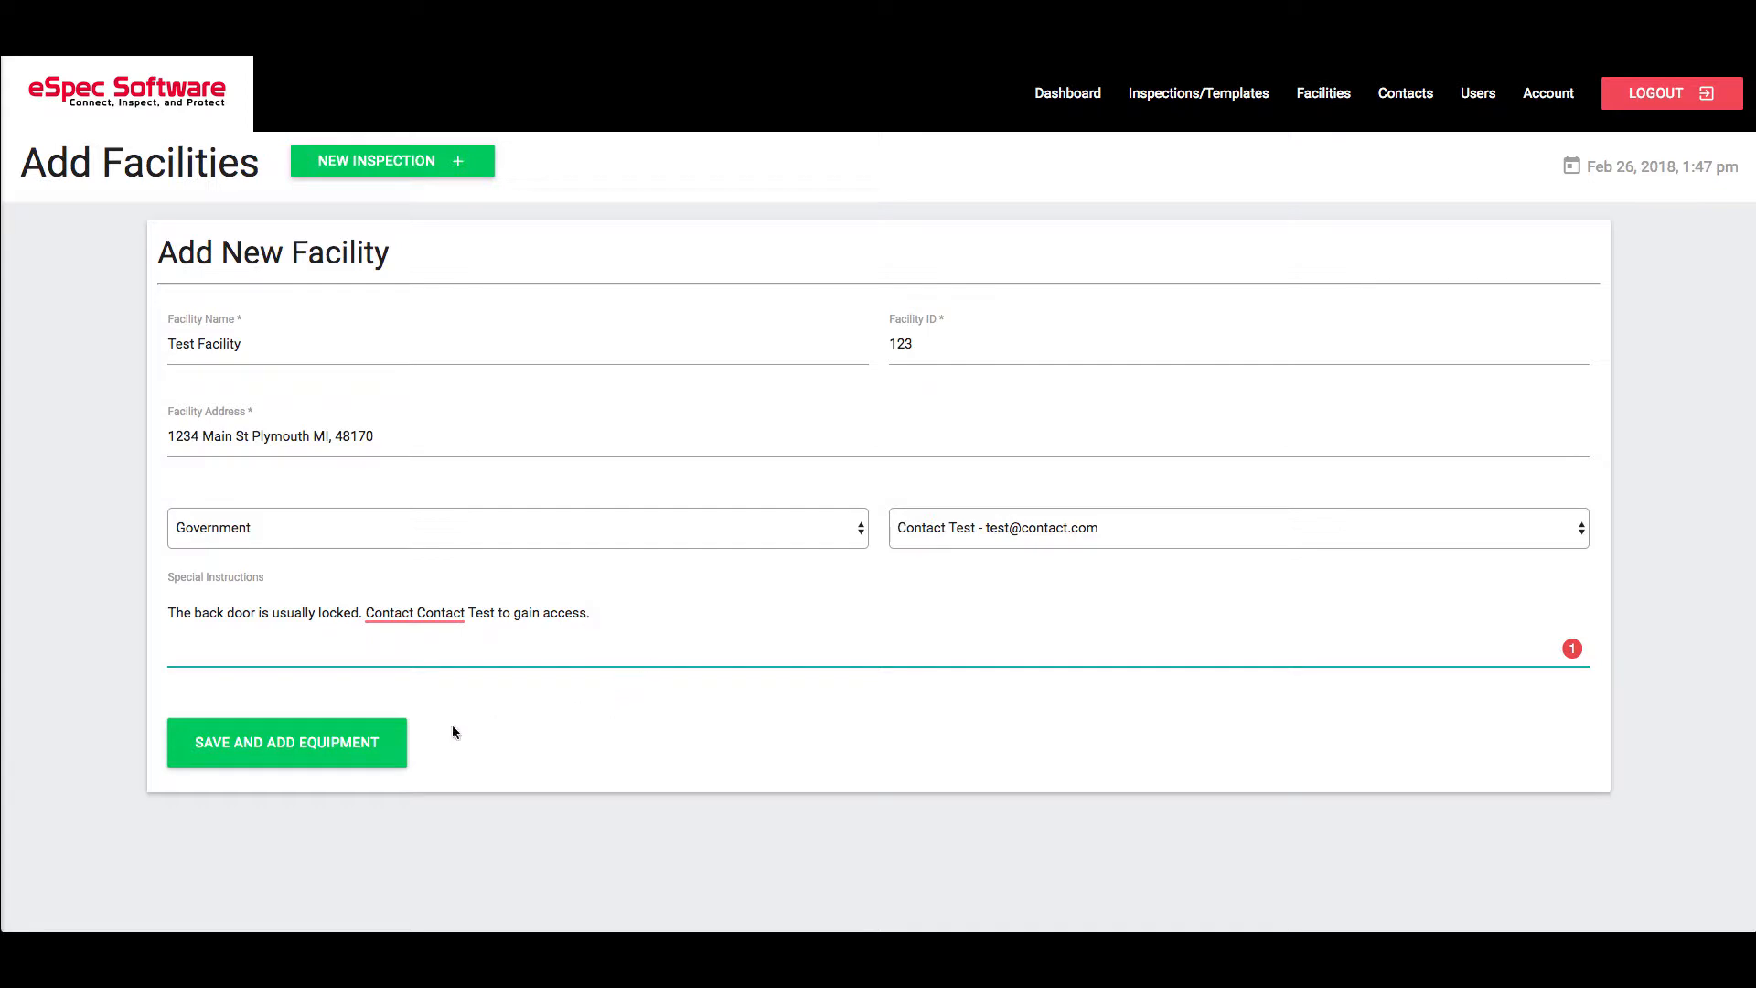
left_click(350, 754)
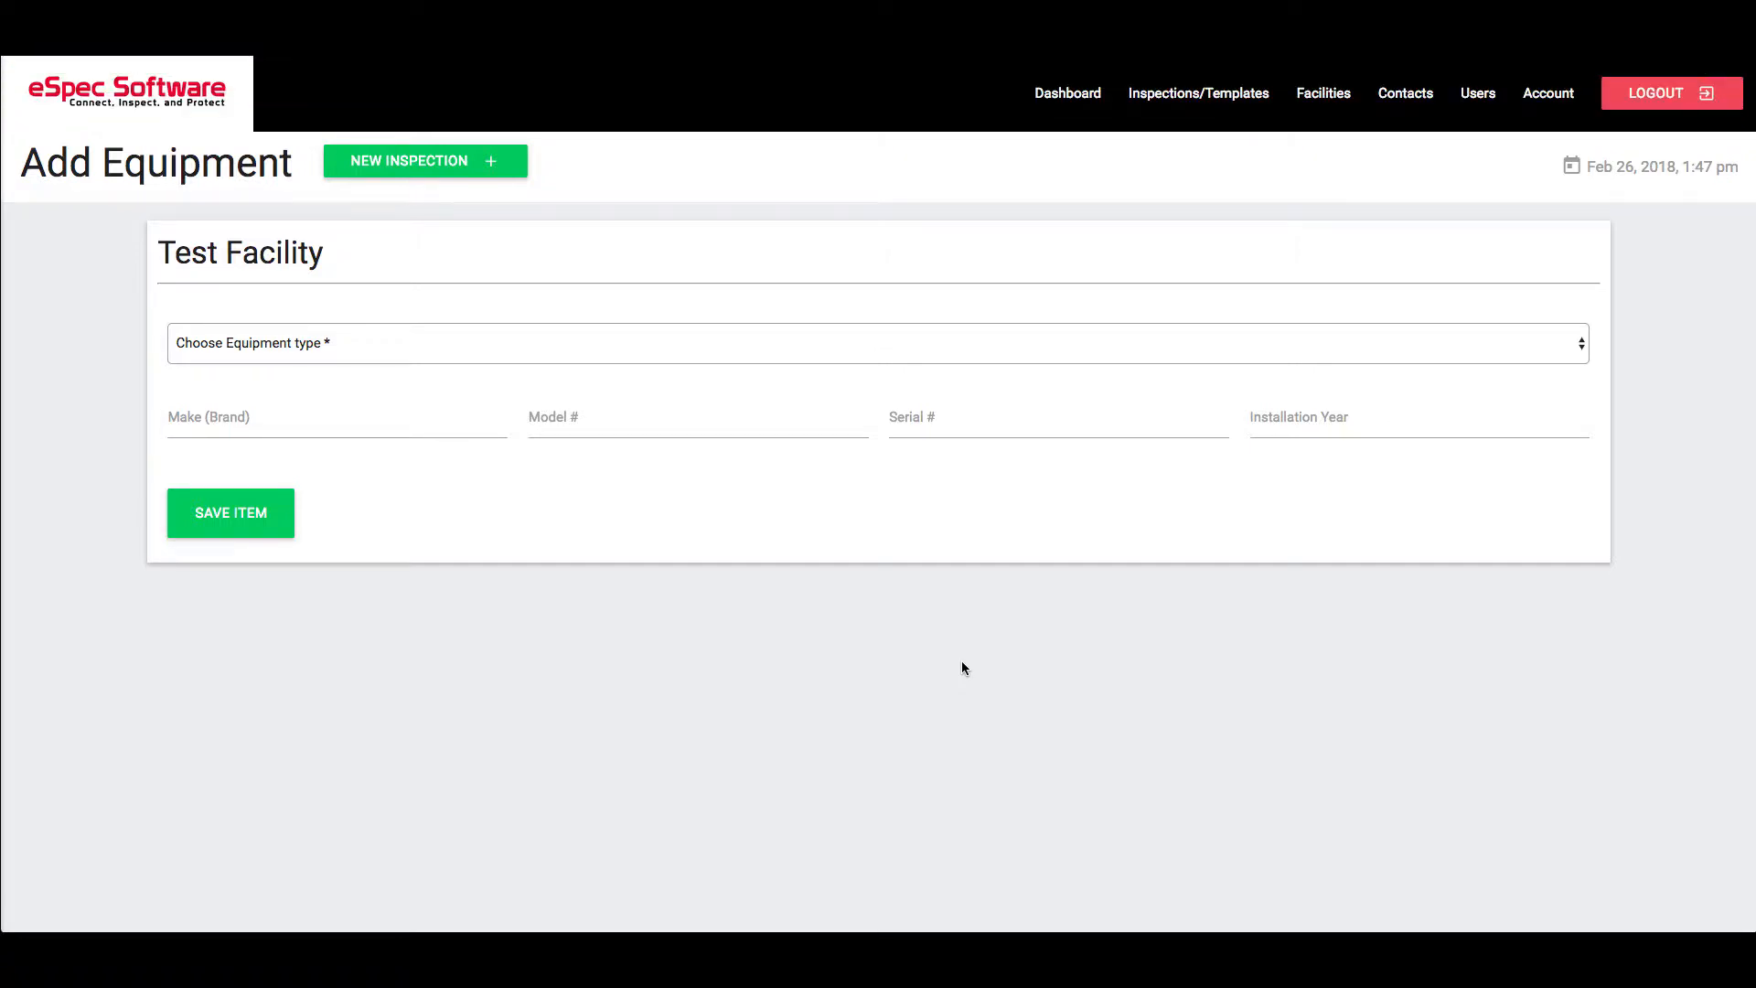
Choose Tank as equipment type and enter its make, model 123, serial 4567, year 2000
left_click(1577, 348)
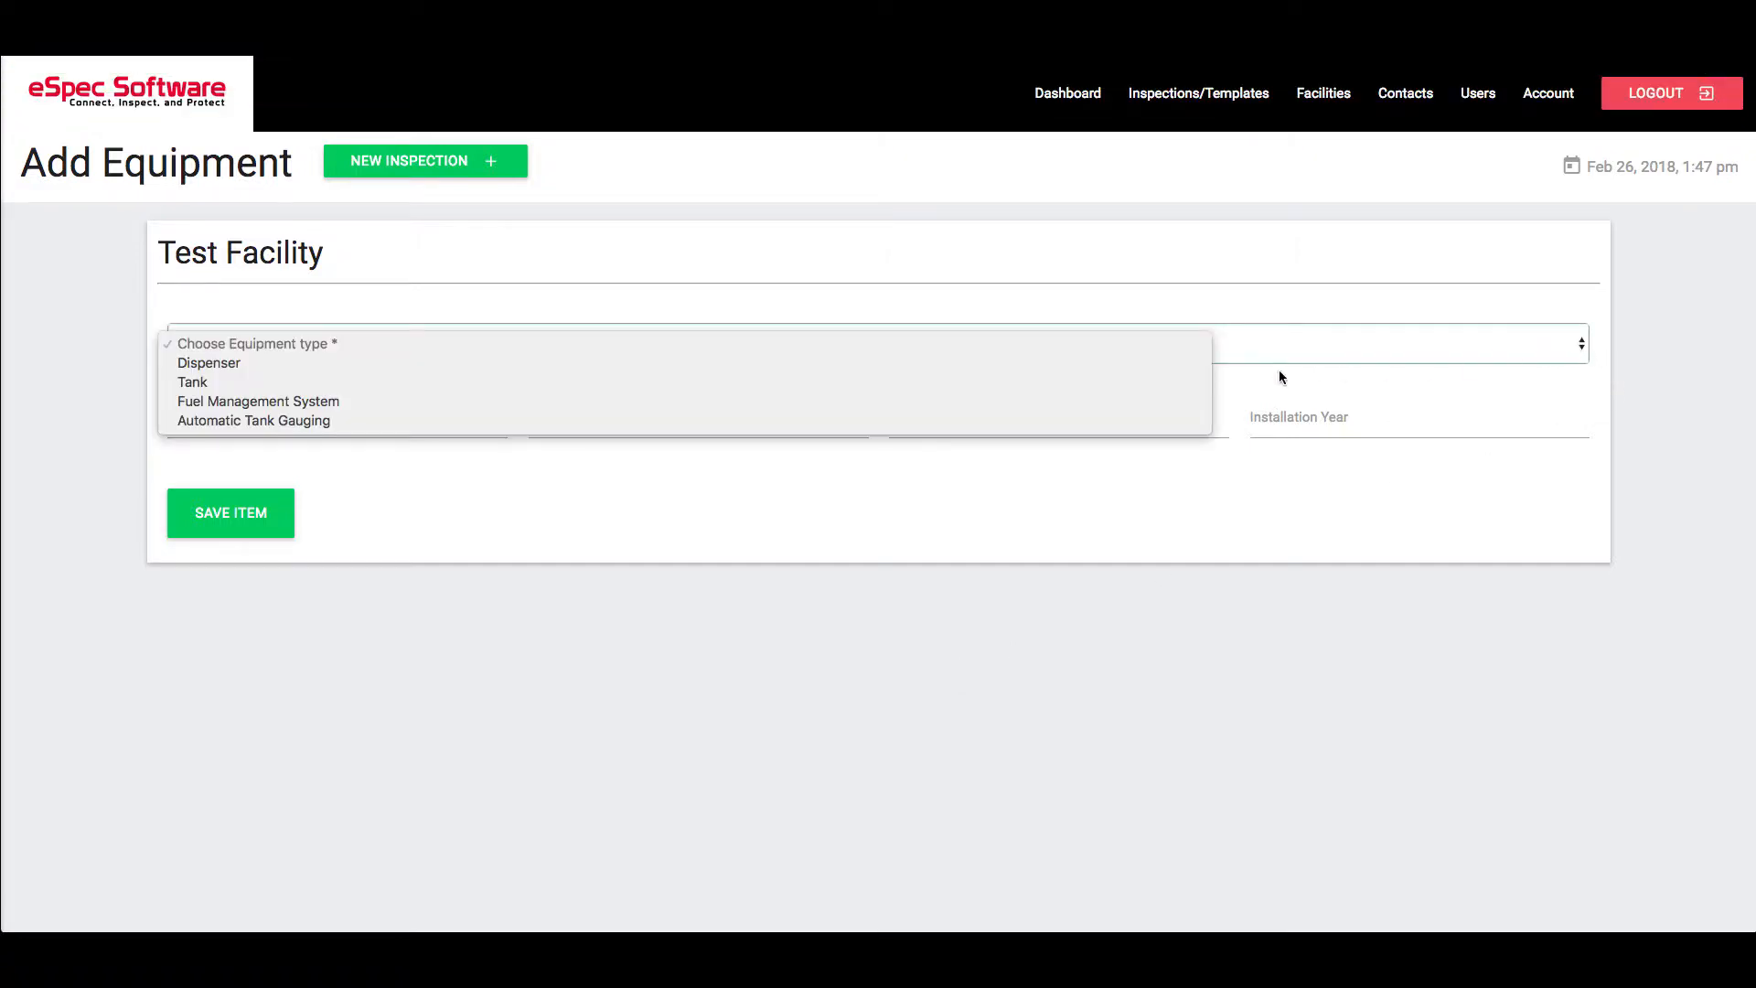
left_click(1165, 379)
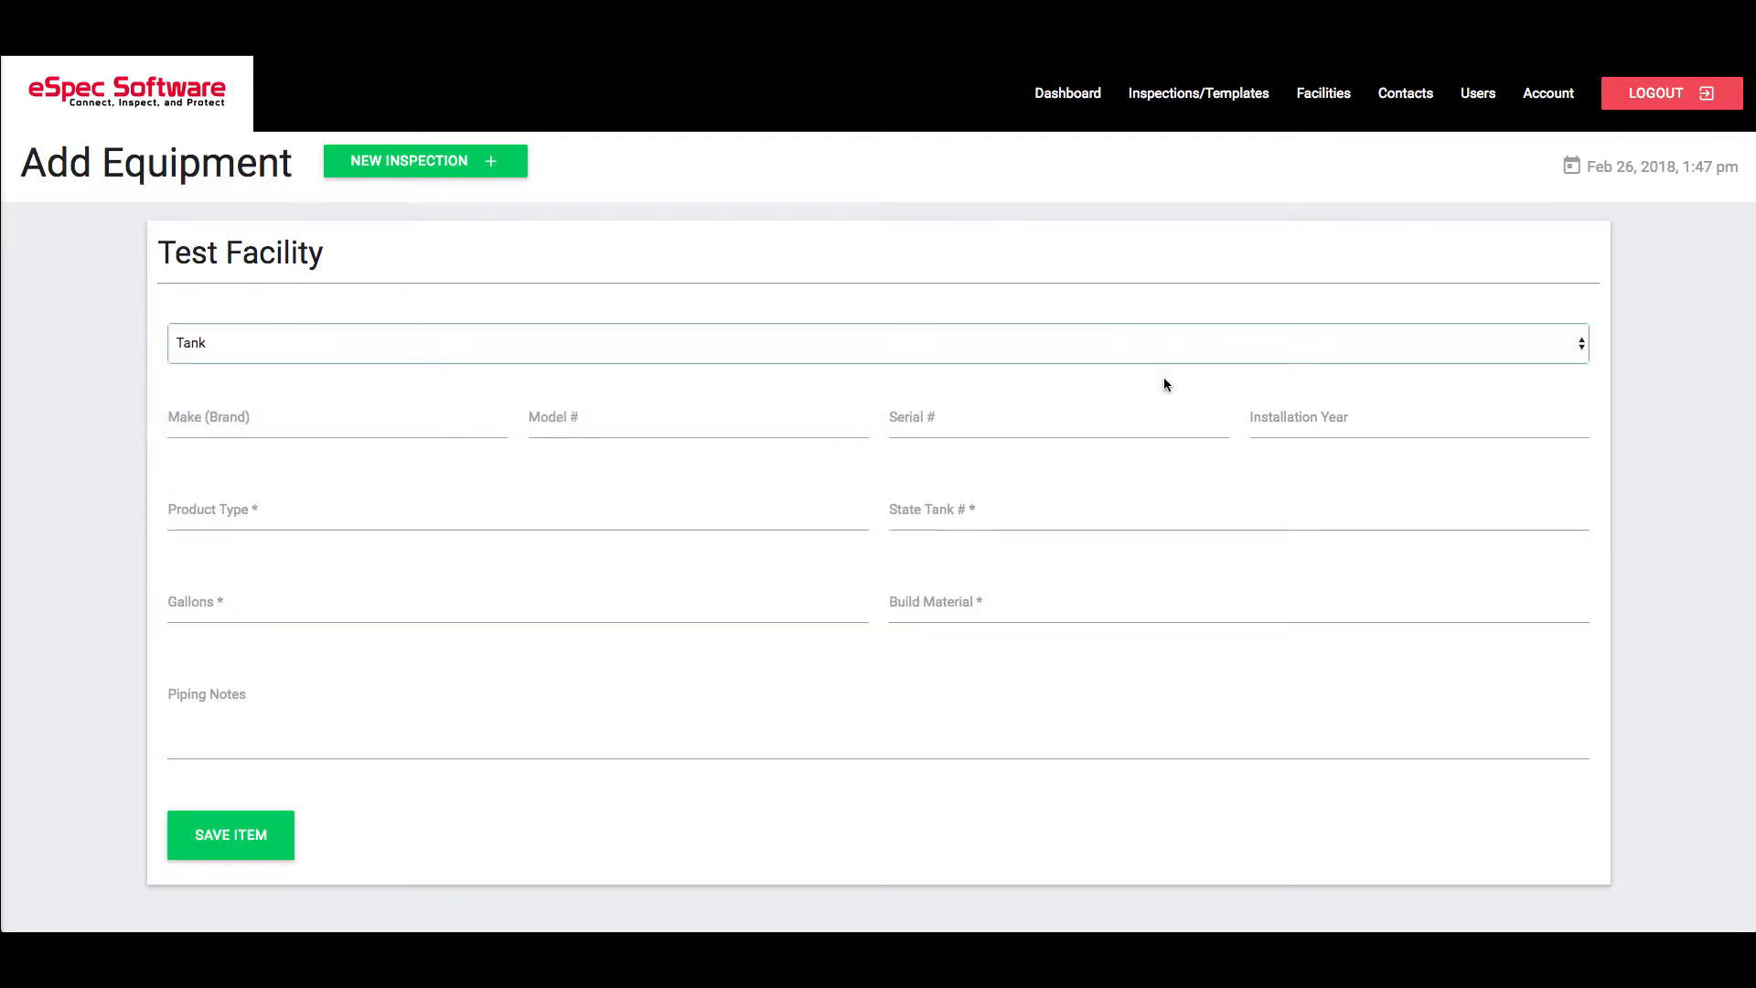
left_click(378, 420)
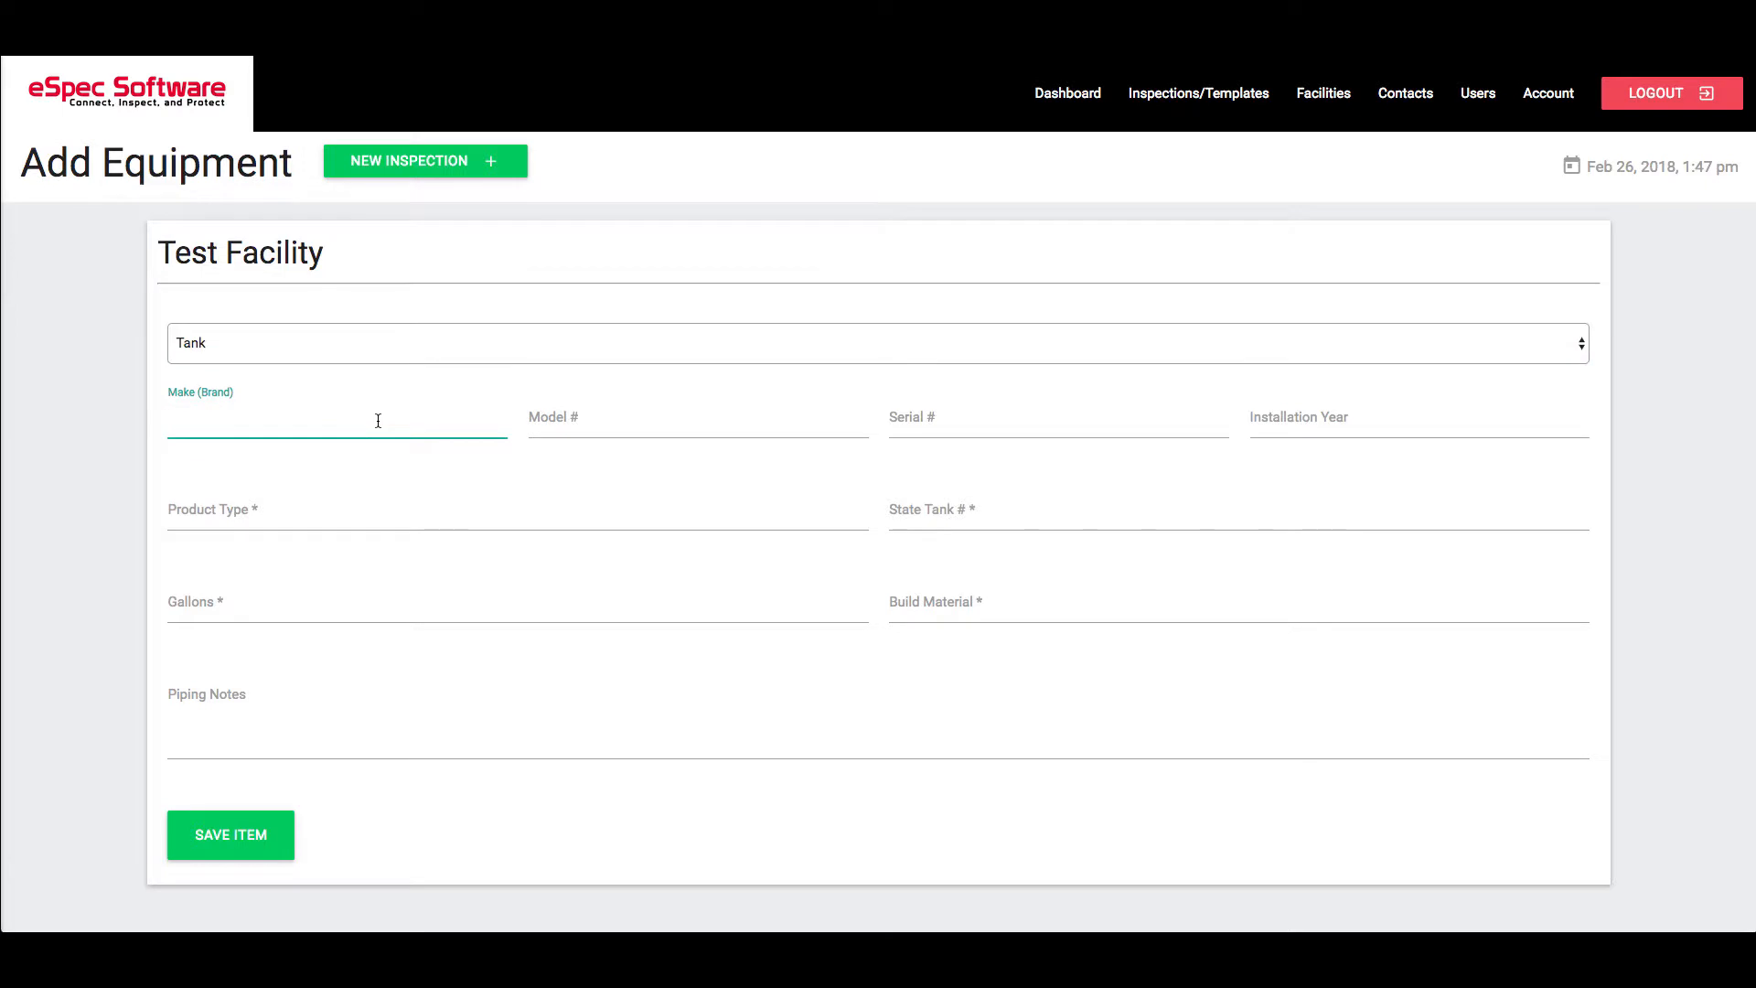
type("bard")
key("BackSpace")
key("BackSpace")
key("BackSpace")
type("rand")
key("Tab")
type("123")
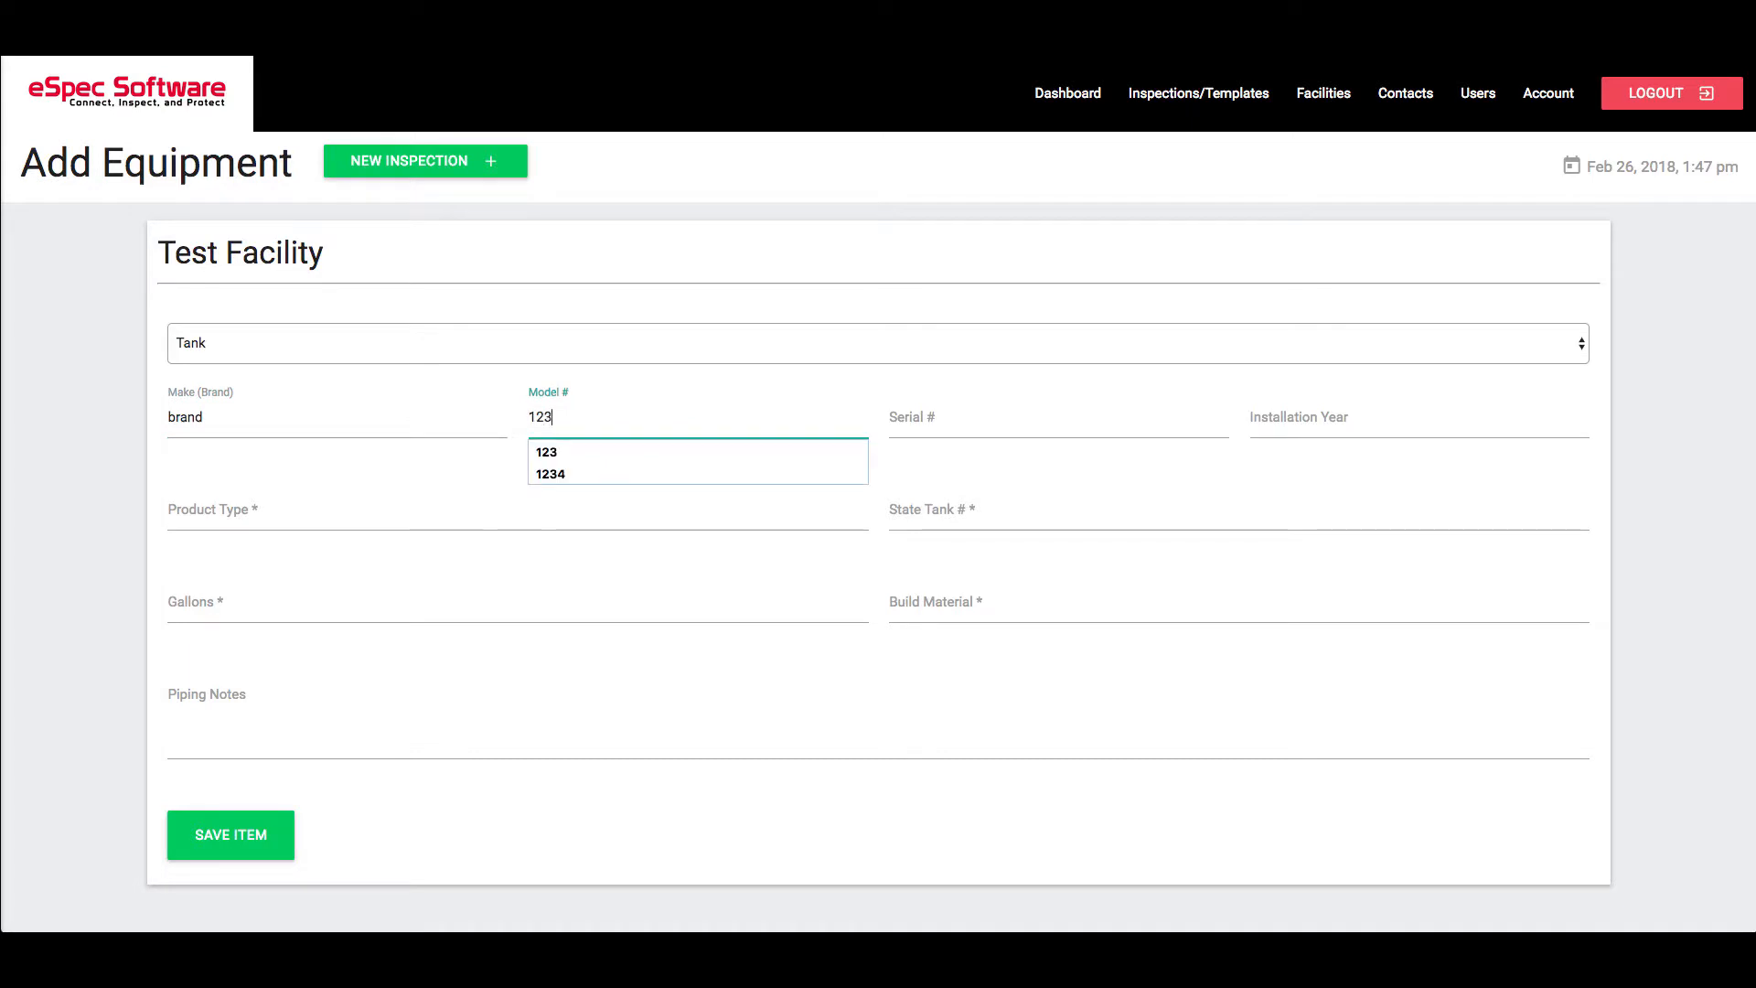
key("Tab")
type("4567")
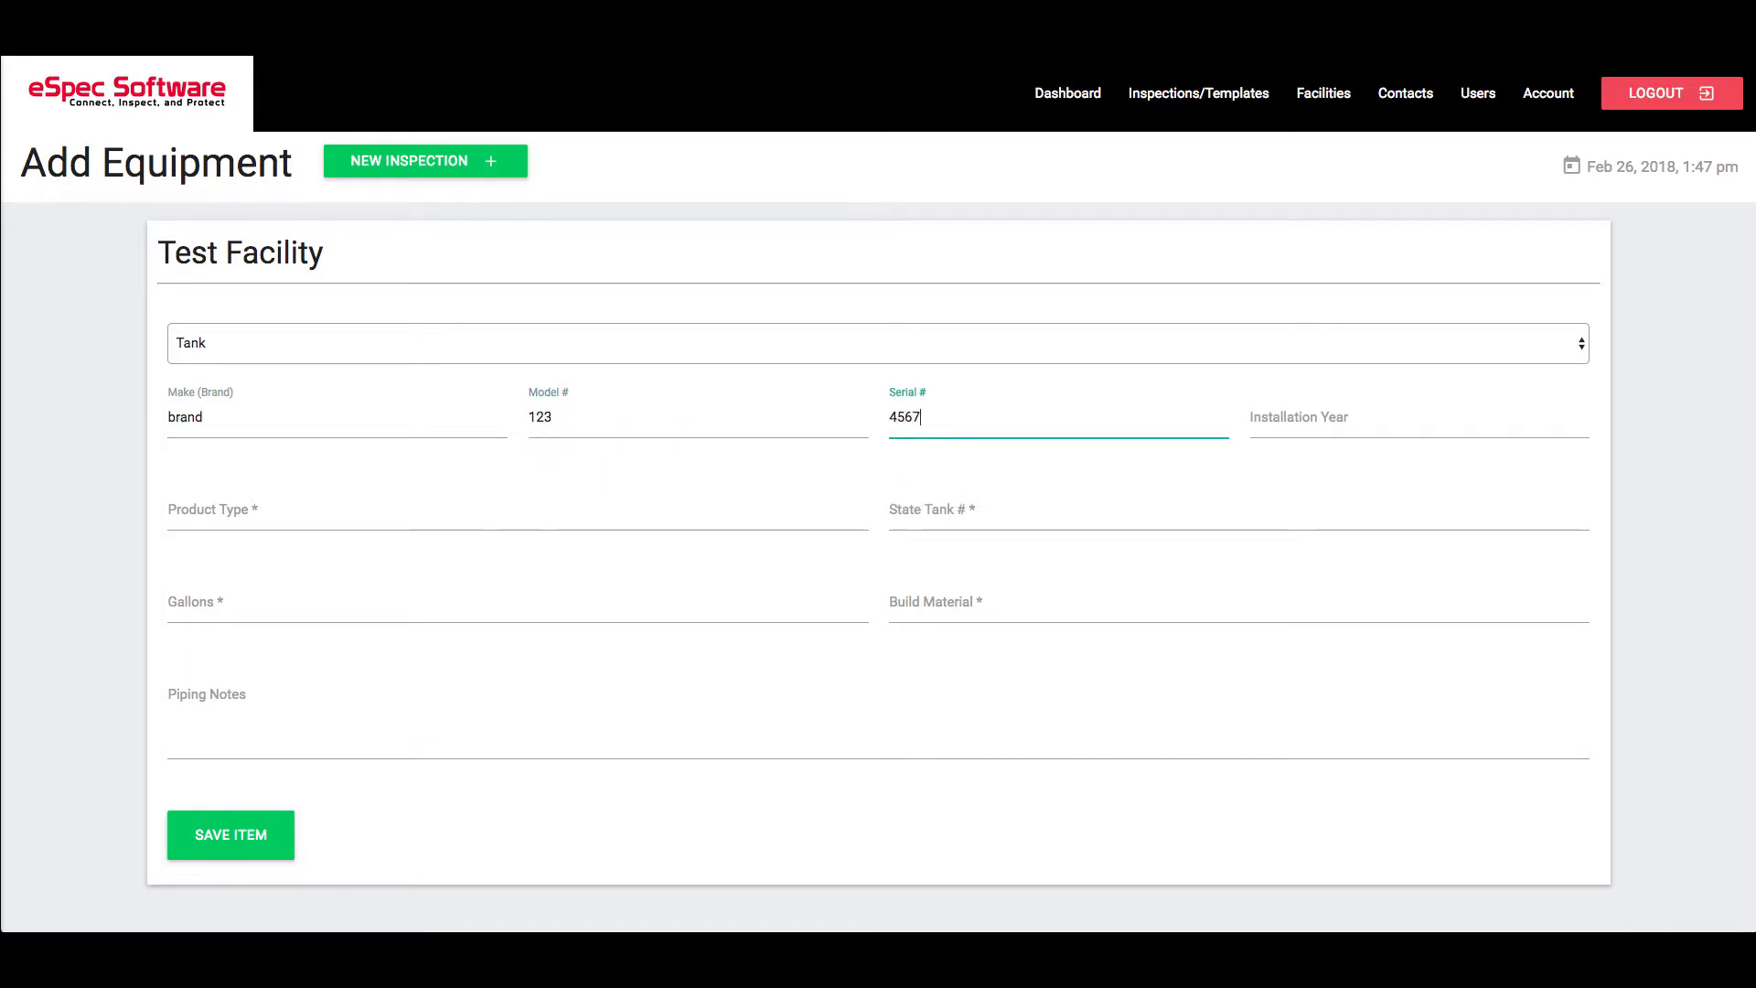
key("Tab")
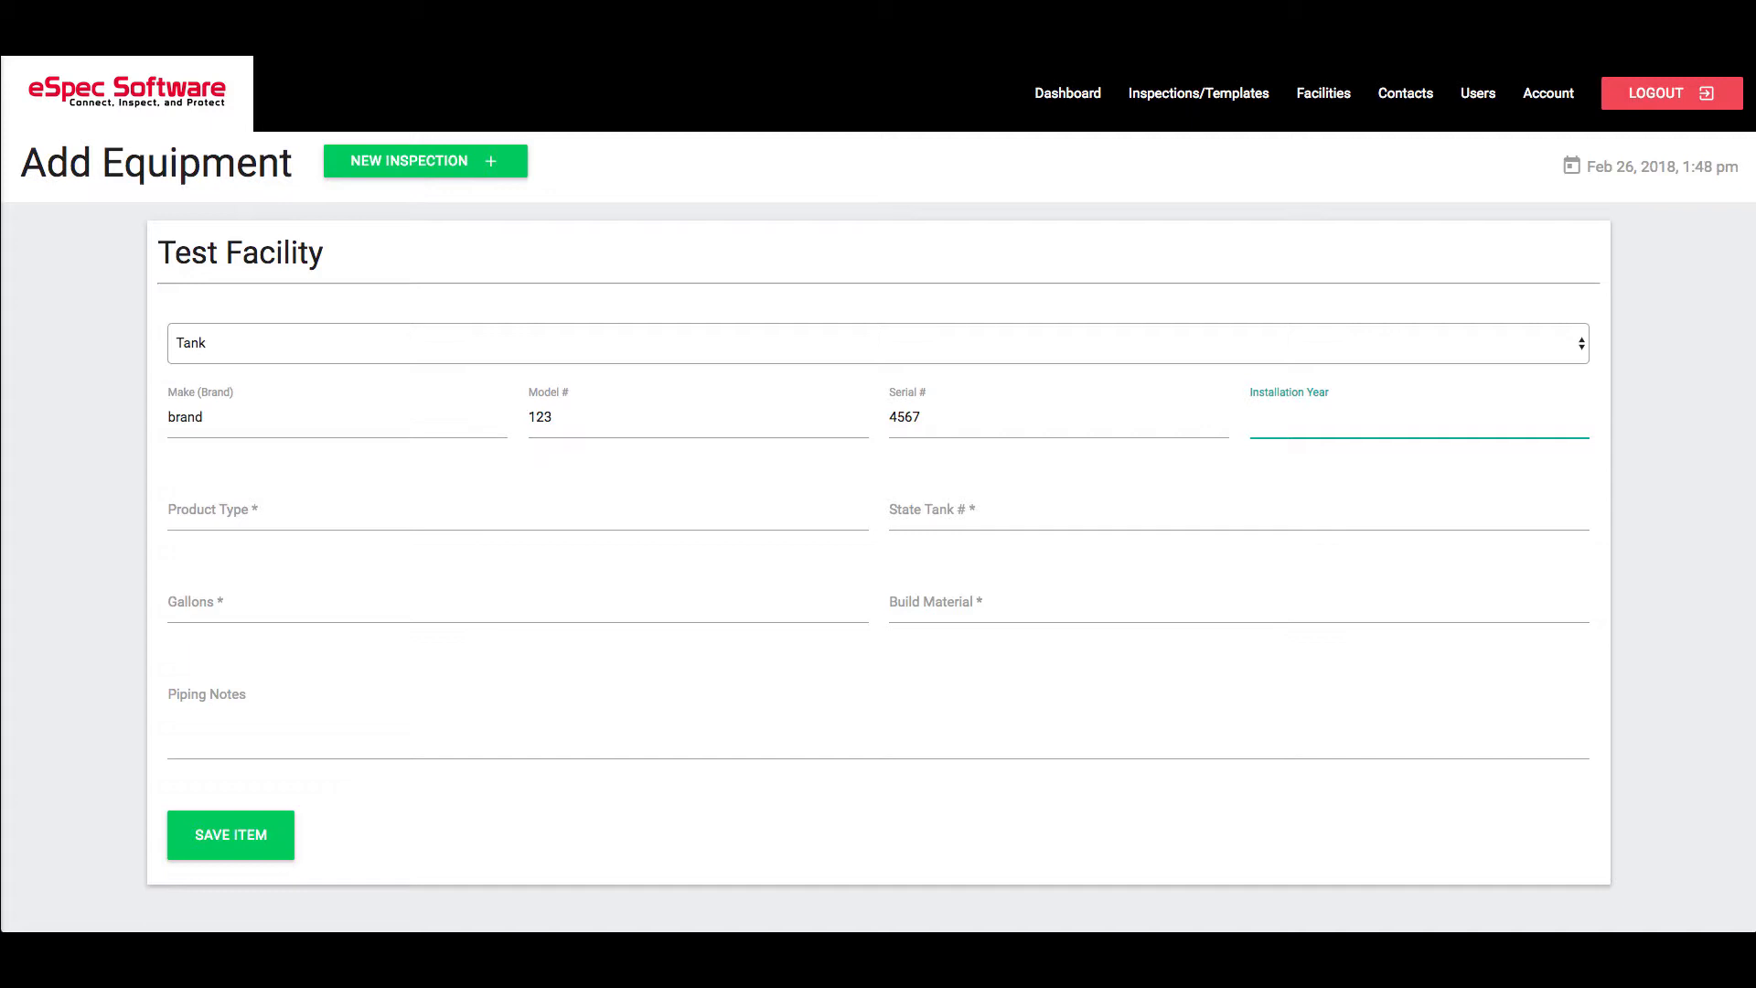
type("2000")
Add Gasoline, state tank number 1234567, 500 gallons, Fiber Glass, 'Some tank piping notes', and save the tank
key("Tab")
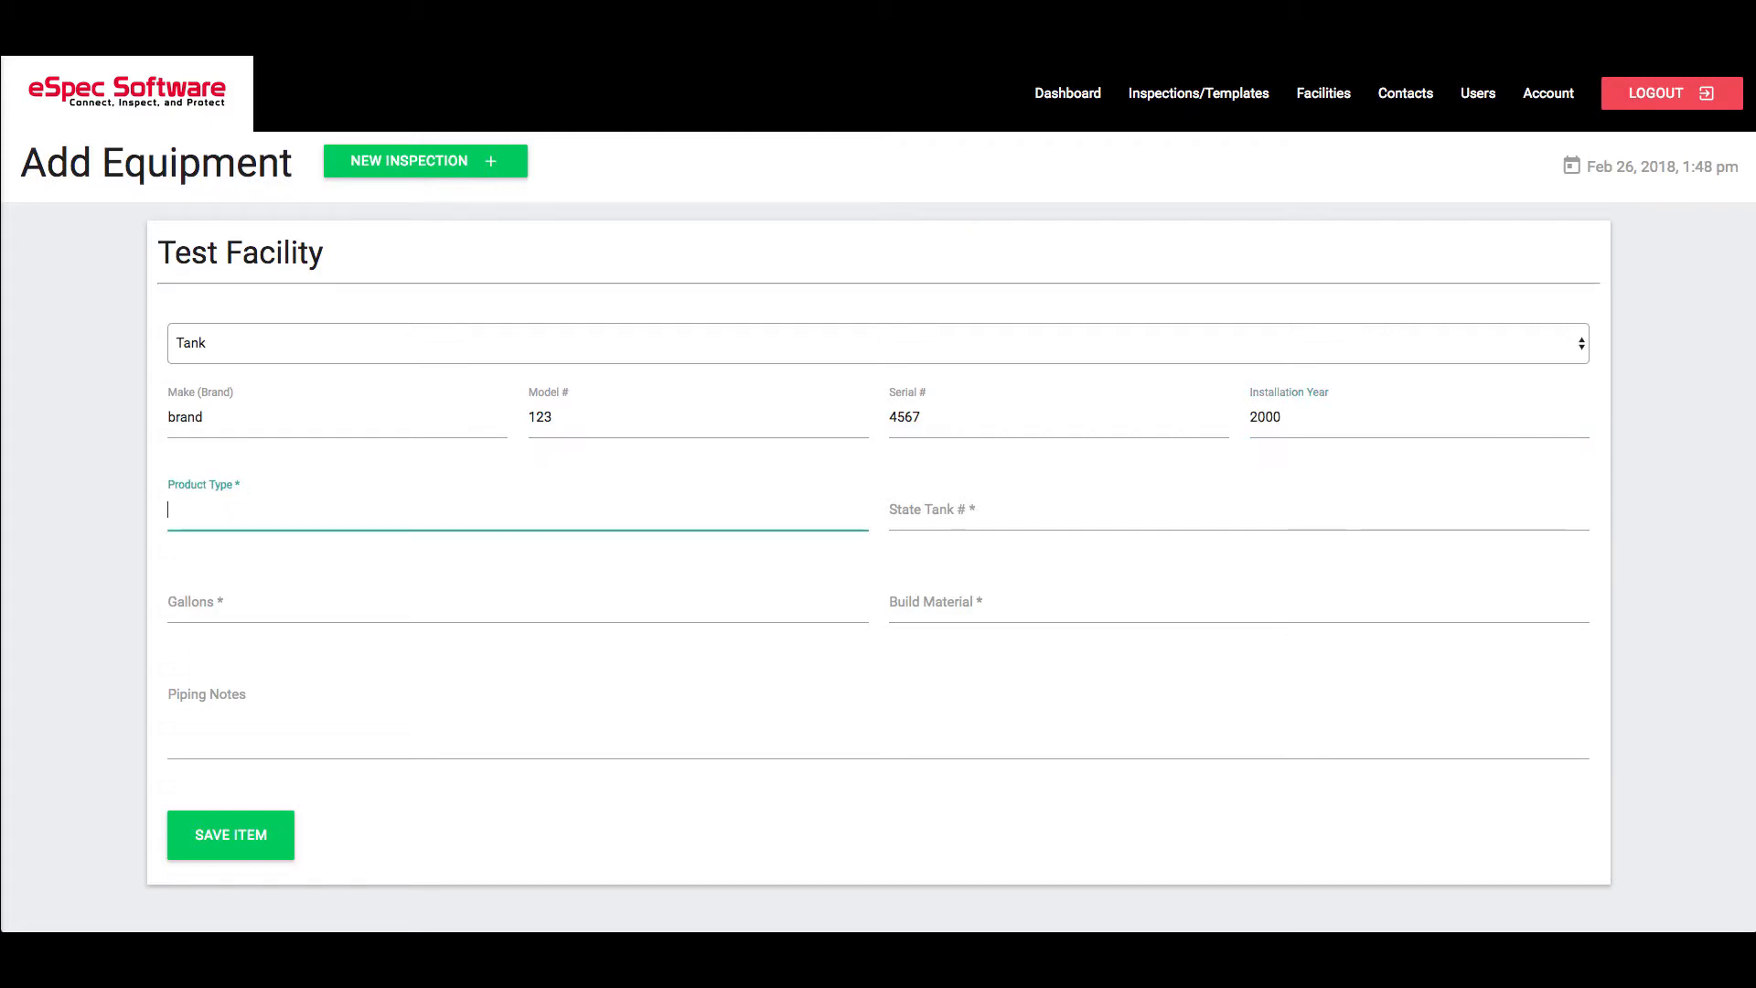
type("G")
key("Down")
key("Tab")
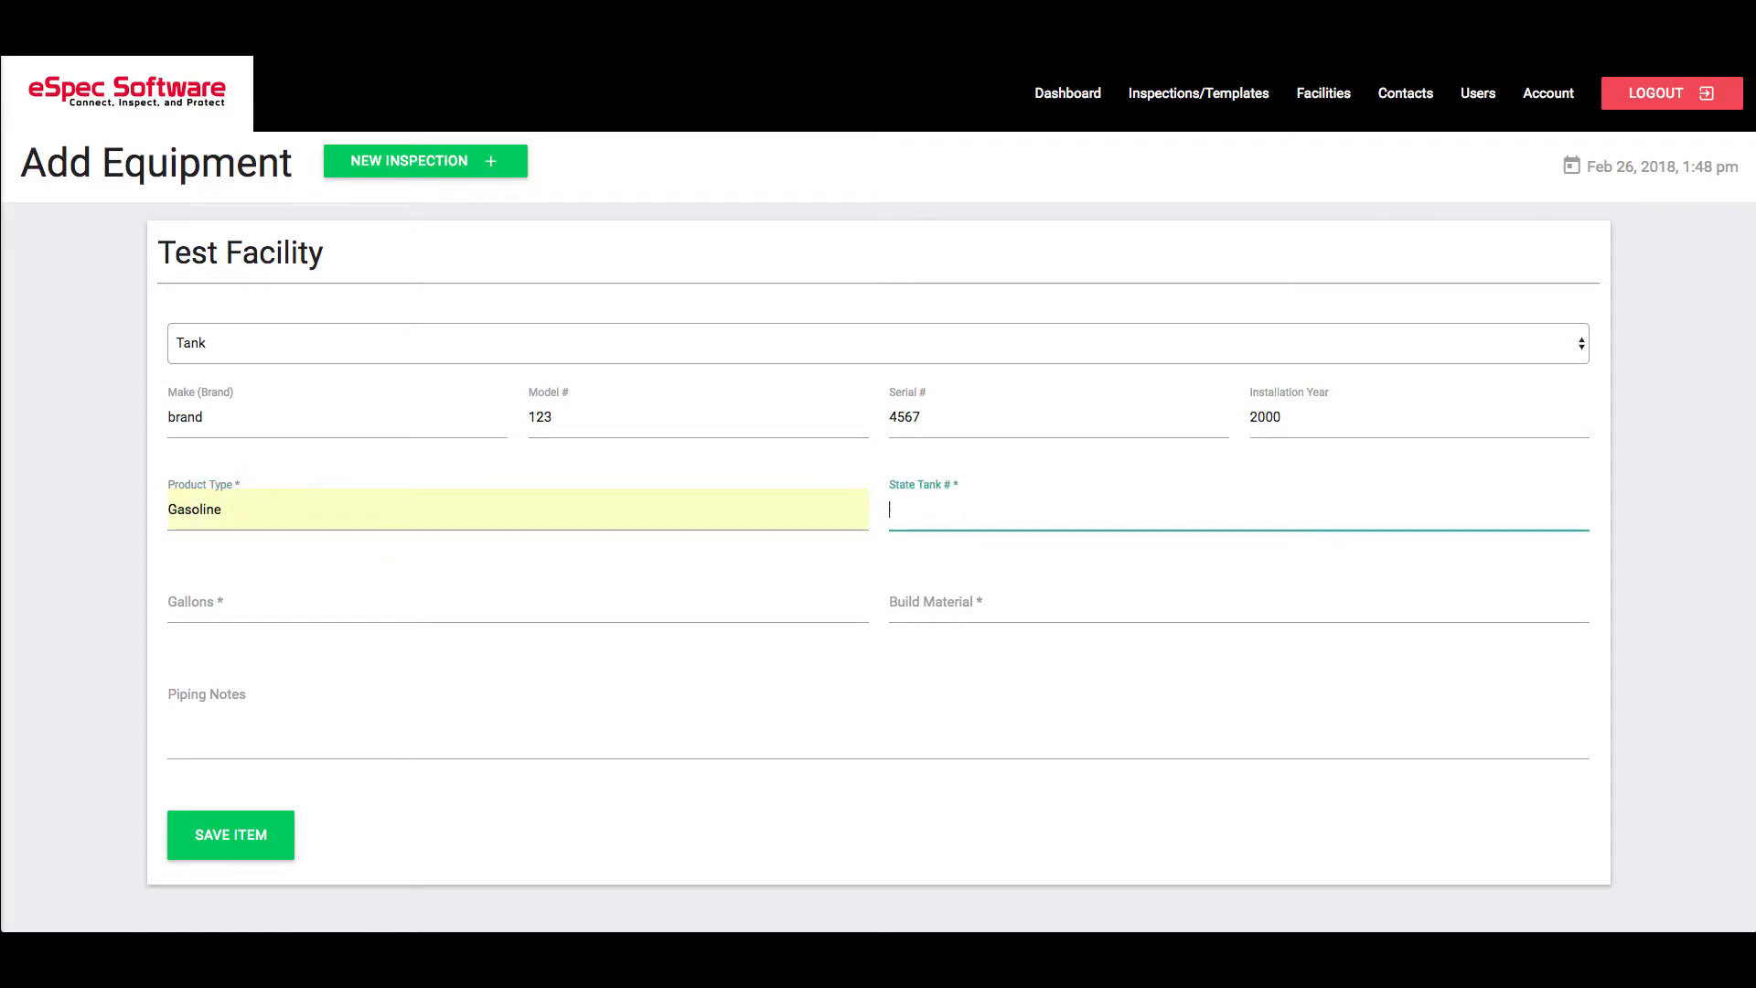
type("1234567")
key("Tab")
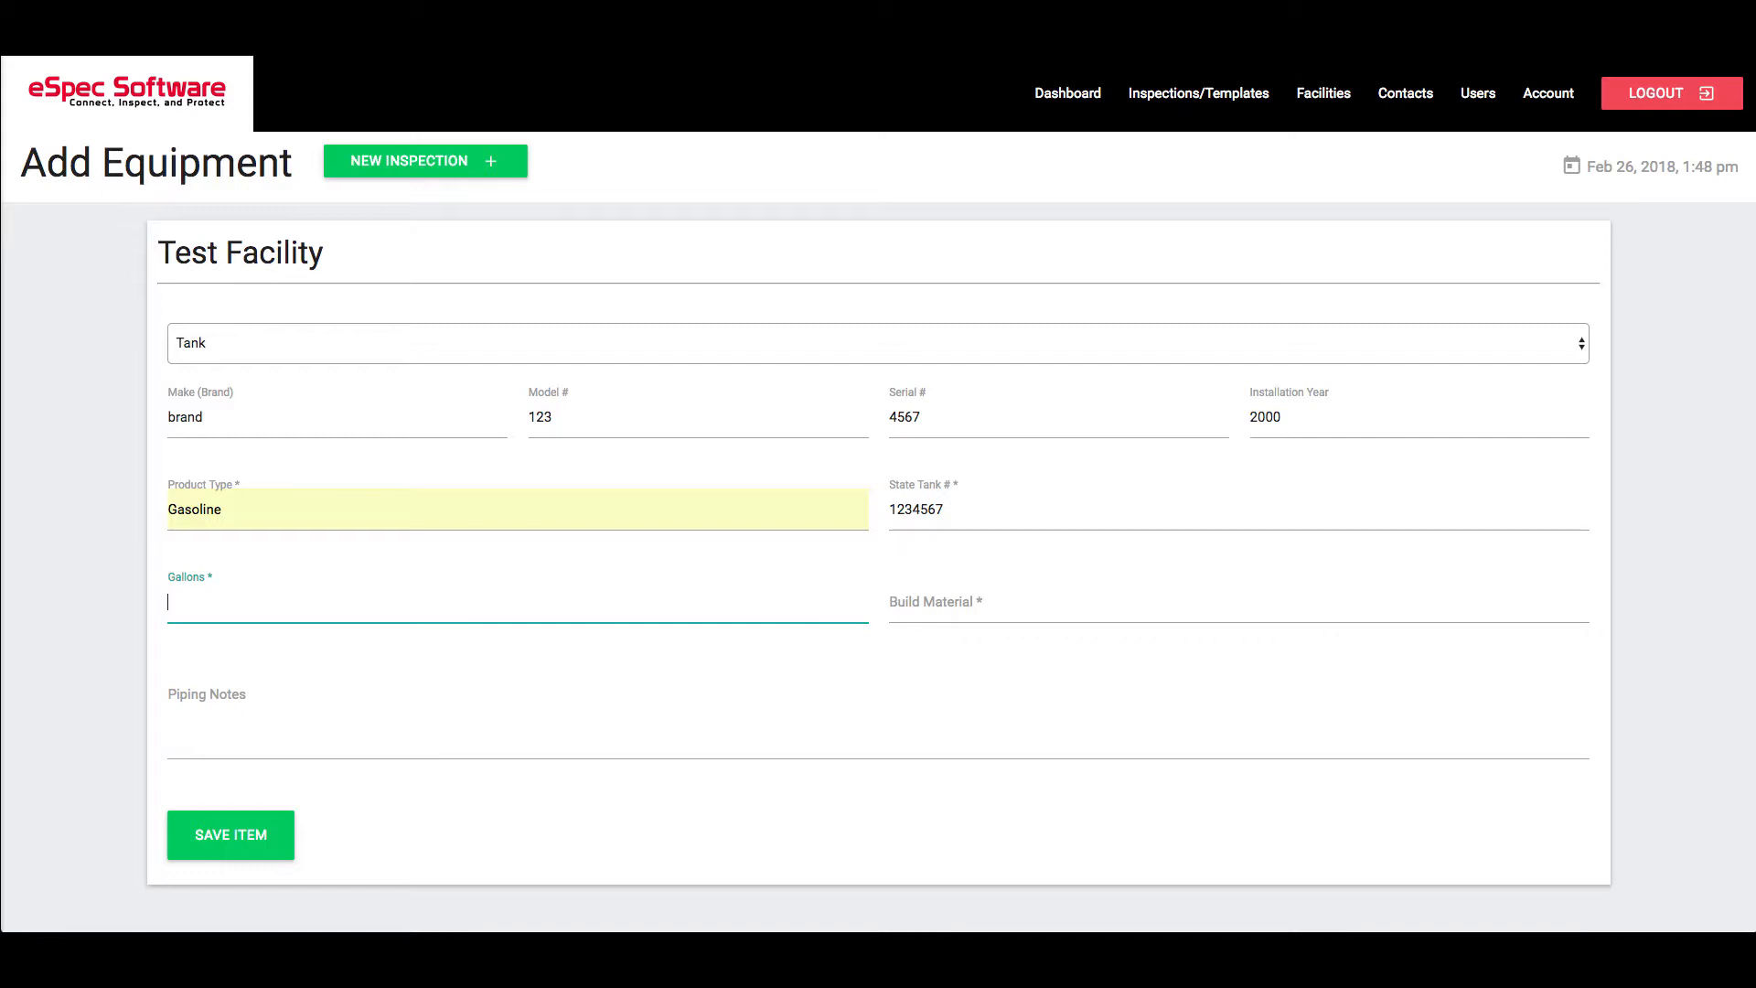
type("500")
key("Tab")
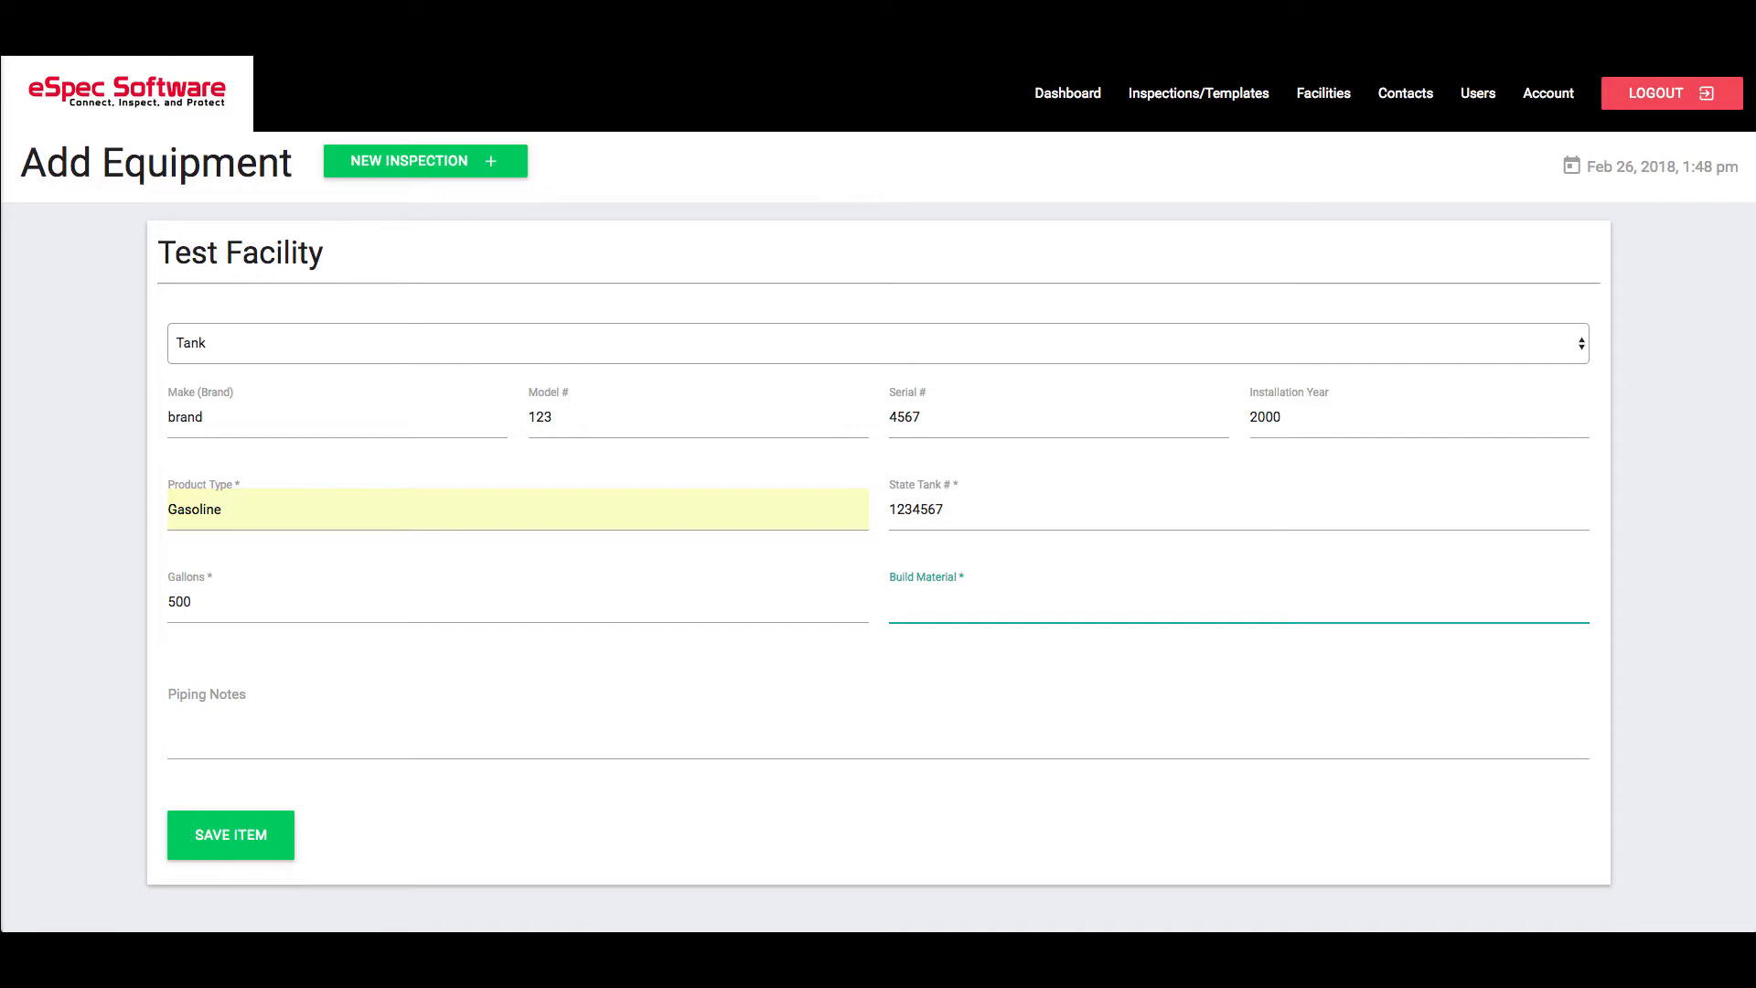
type("Fiber Glass")
key("Tab")
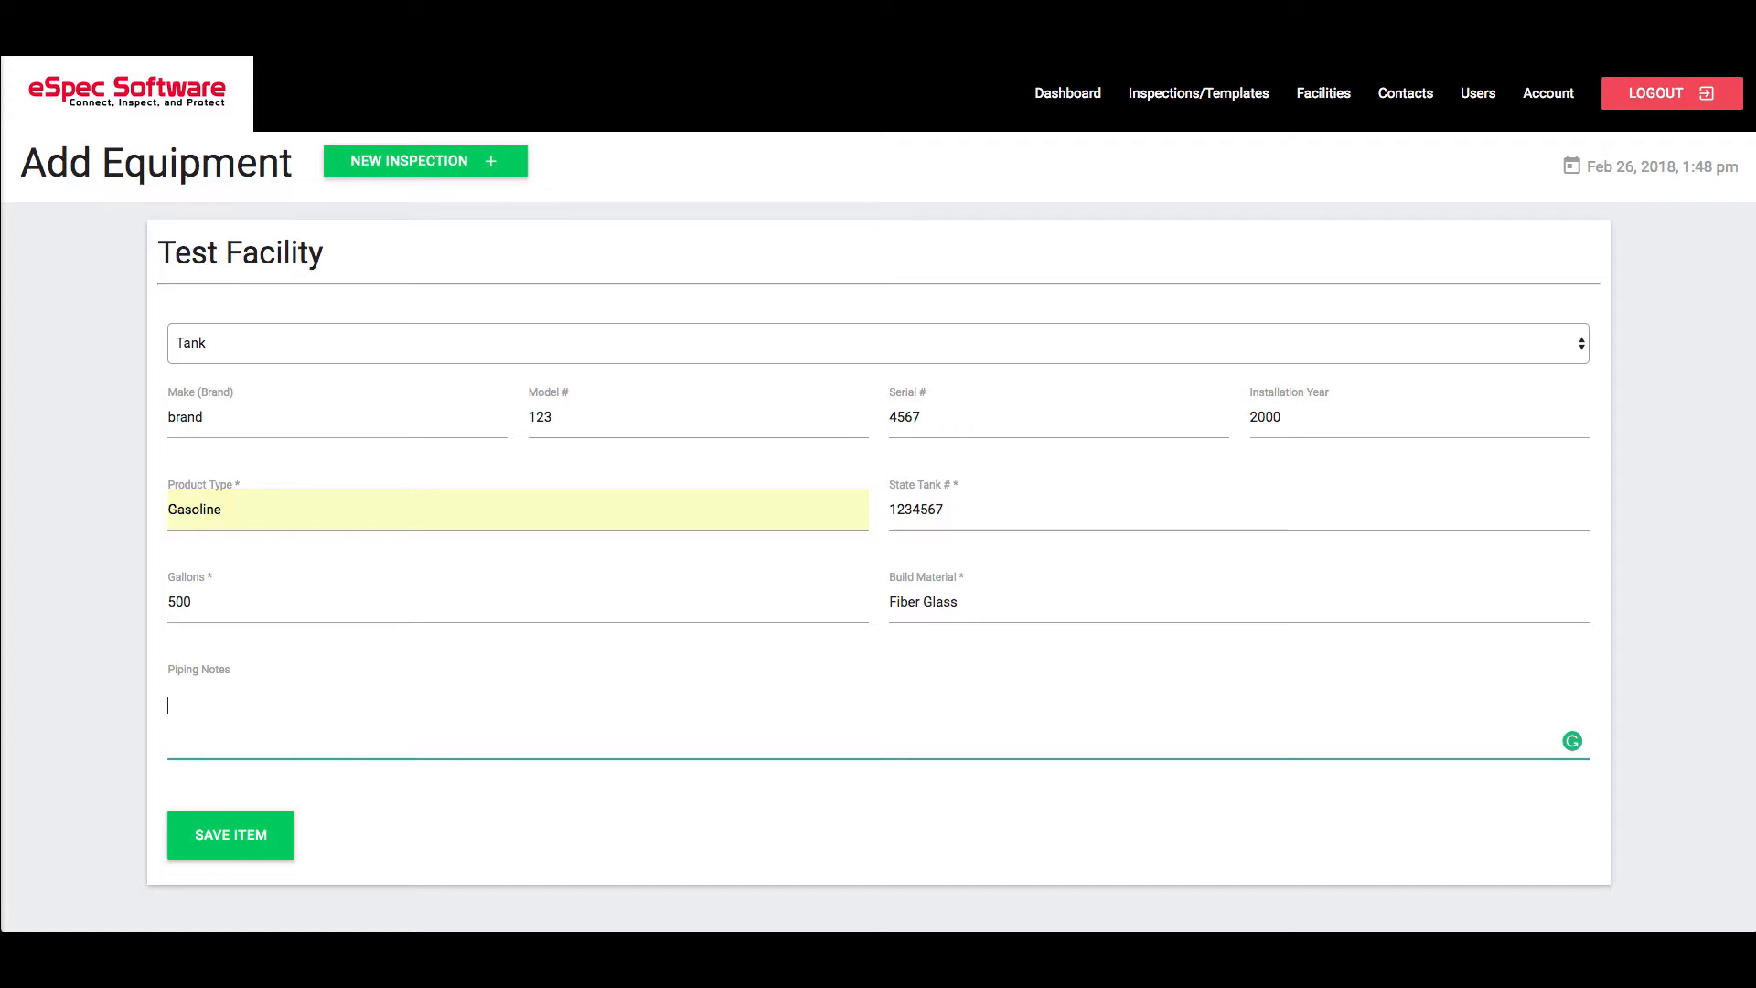
type("Te")
key("BackSpace")
key("BackSpace")
type("Some tank piping notes")
left_click(226, 832)
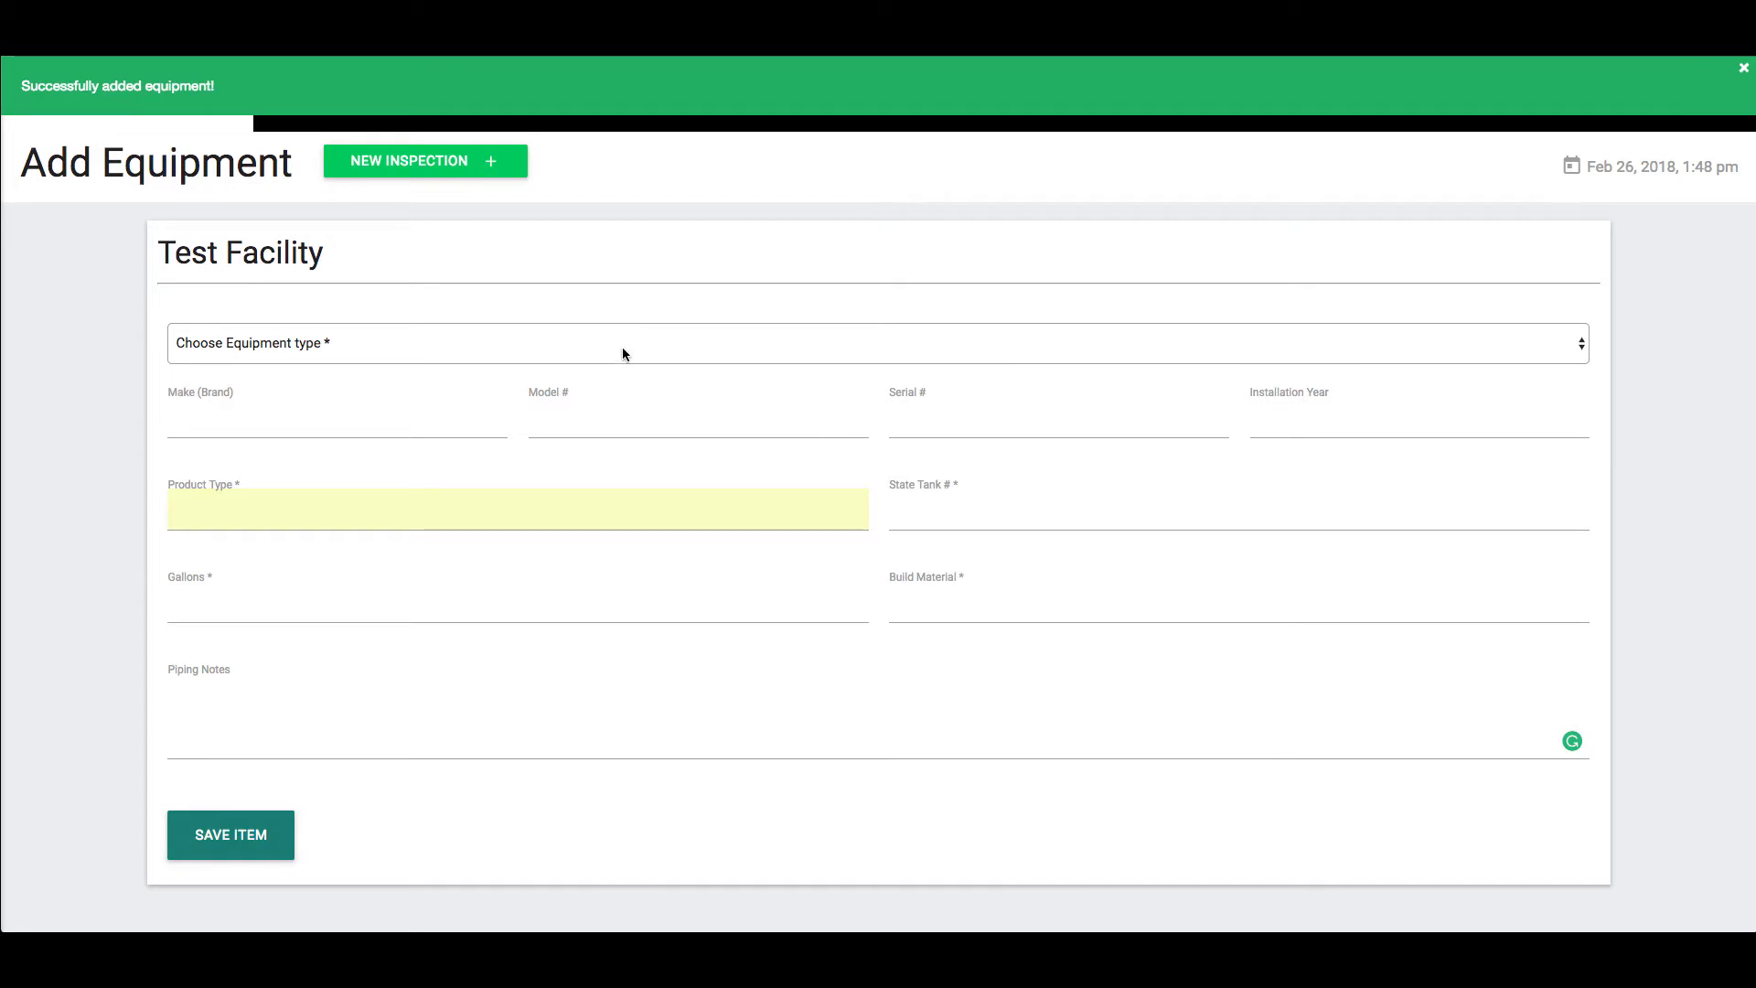
Choose Dispenser and enter make 'Dispenser Brand', model 12345, serial 77612, year 1999
left_click(623, 350)
left_click(620, 365)
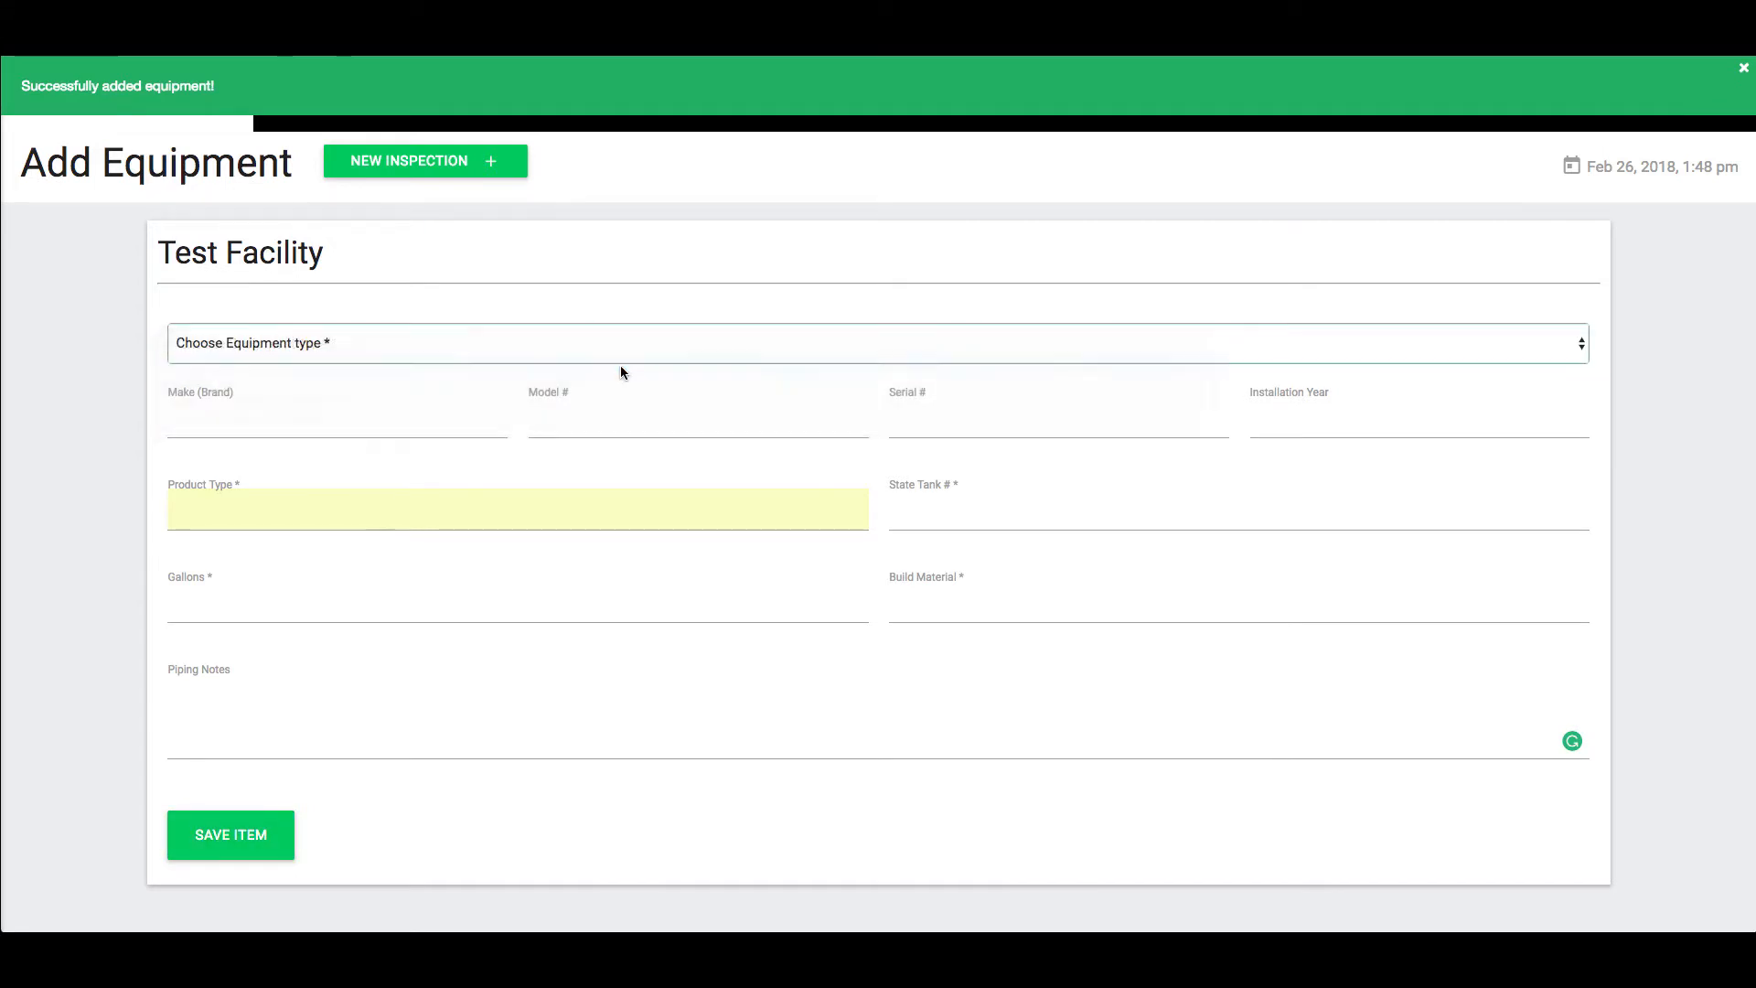
left_click(337, 422)
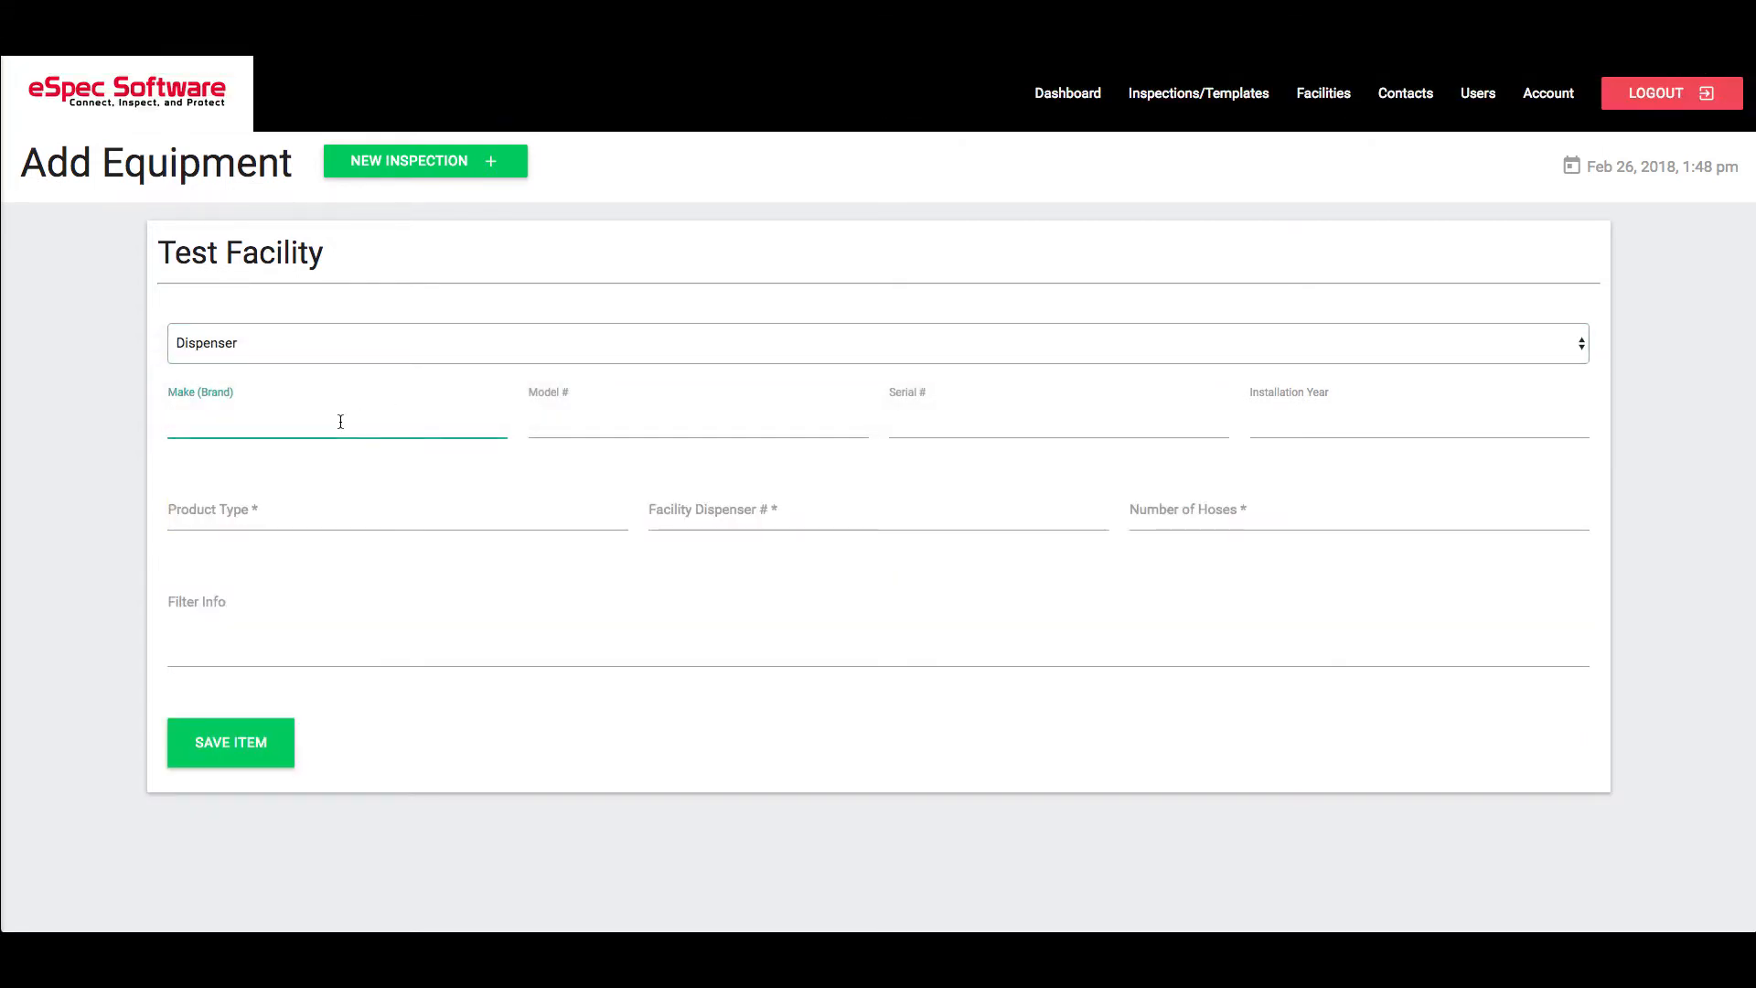
type("Di")
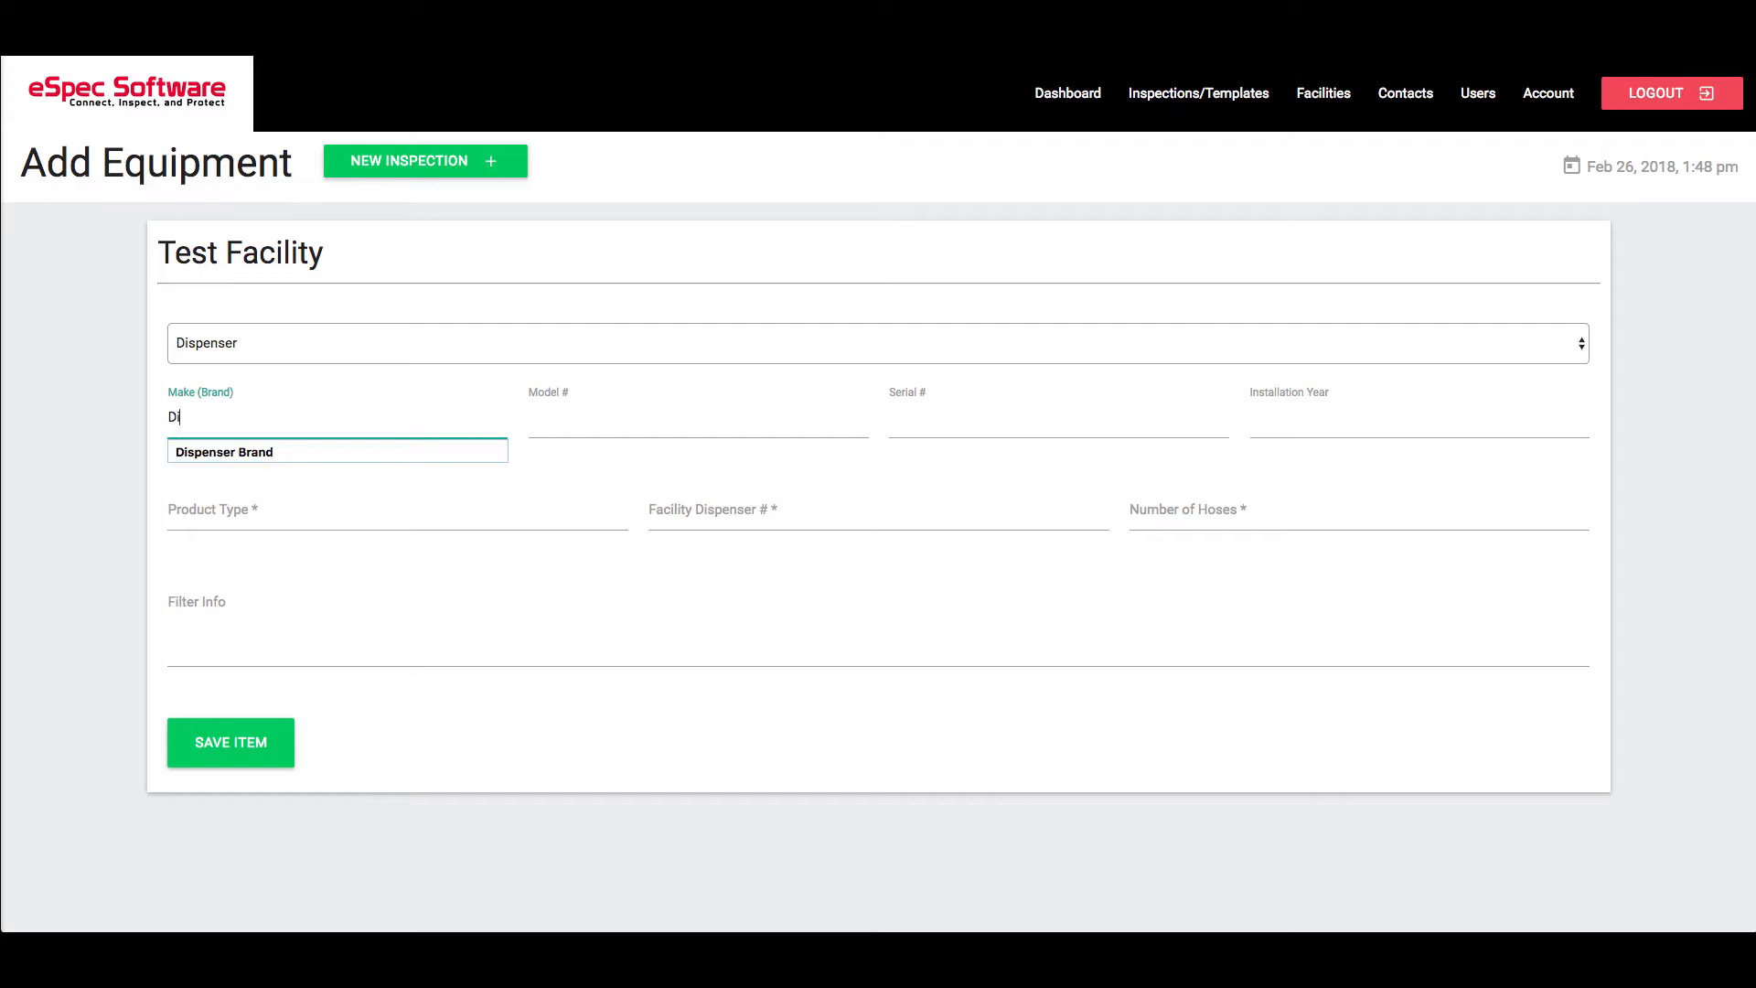
type("spenser Brand")
key("Tab")
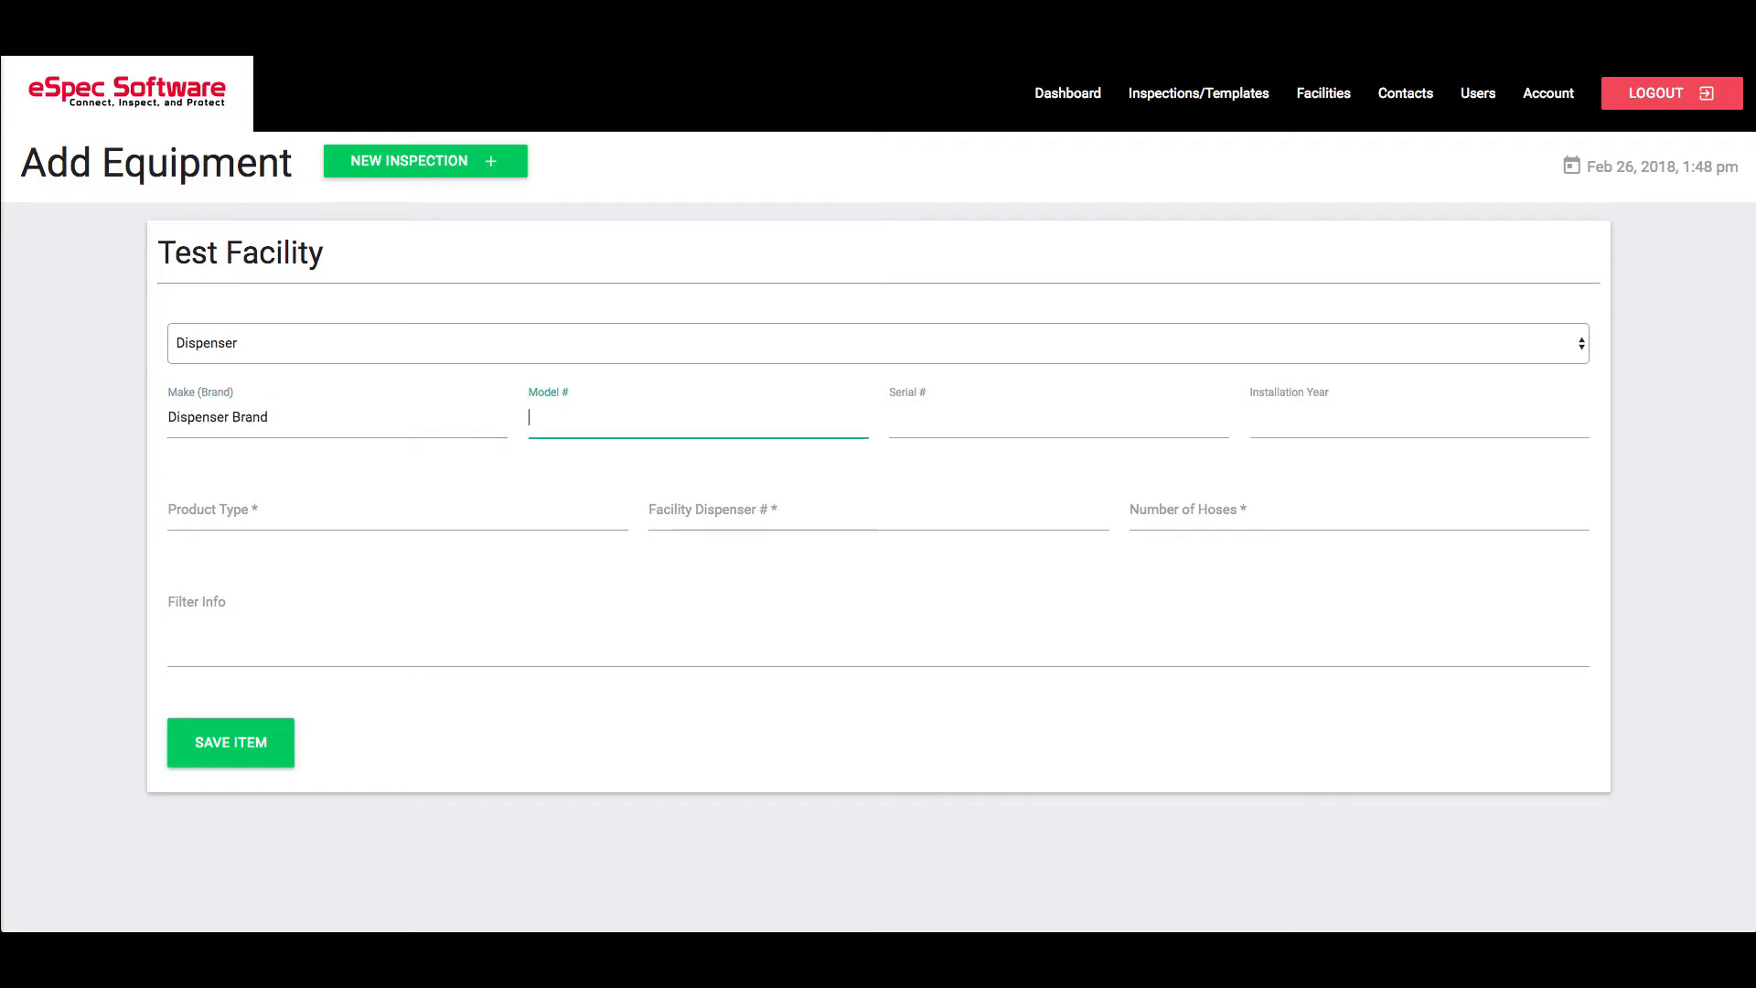
type("12345")
key("Tab")
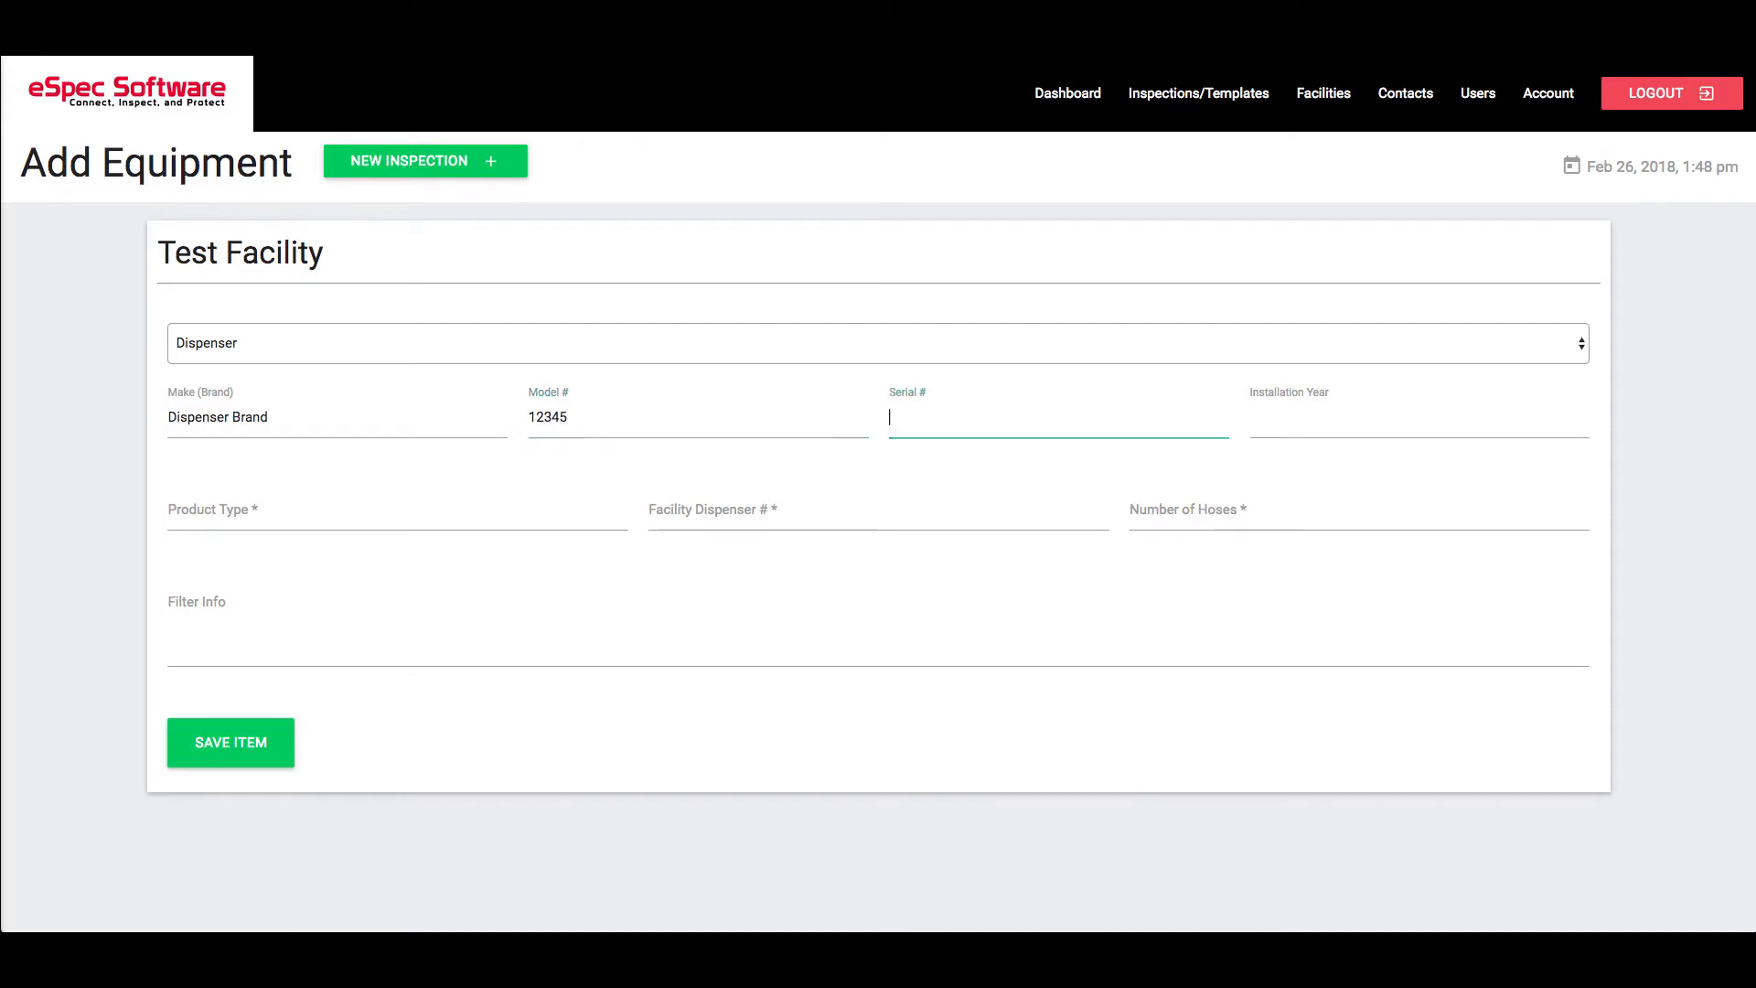
type("77612")
key("Tab")
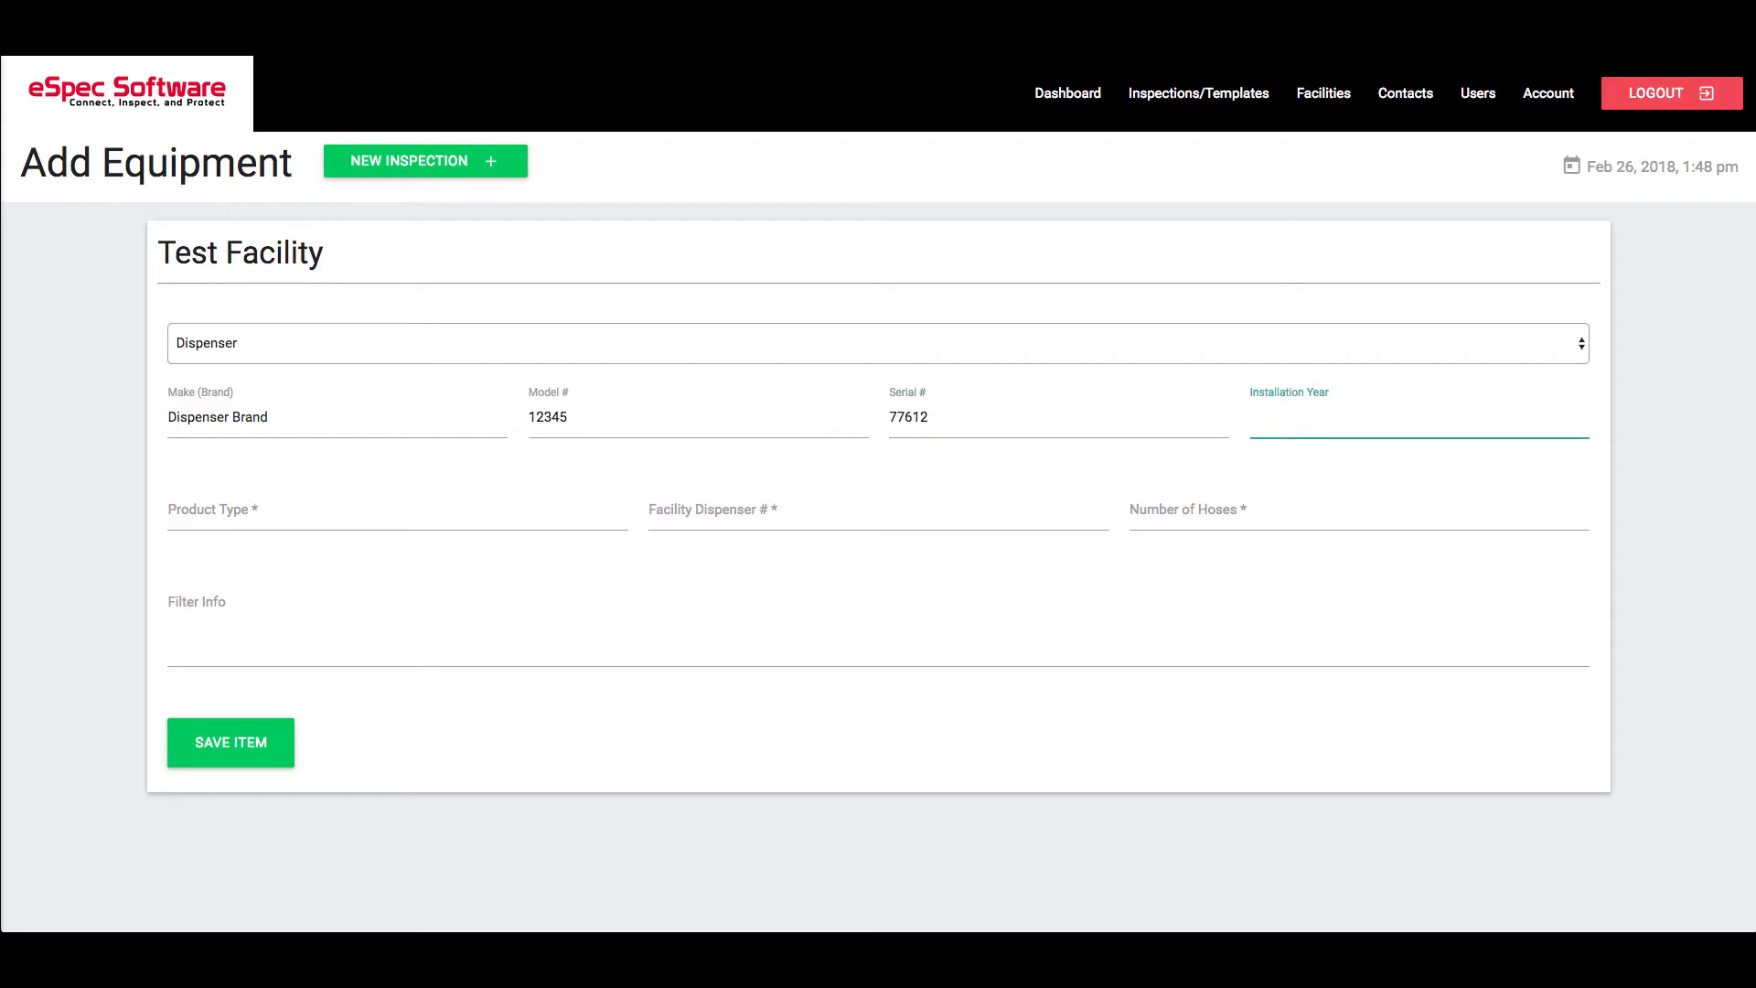
type("1999")
Set product Gasoline, dispenser number 3, 4 hoses, filter 77-12345, and save the dispenser
key("Tab")
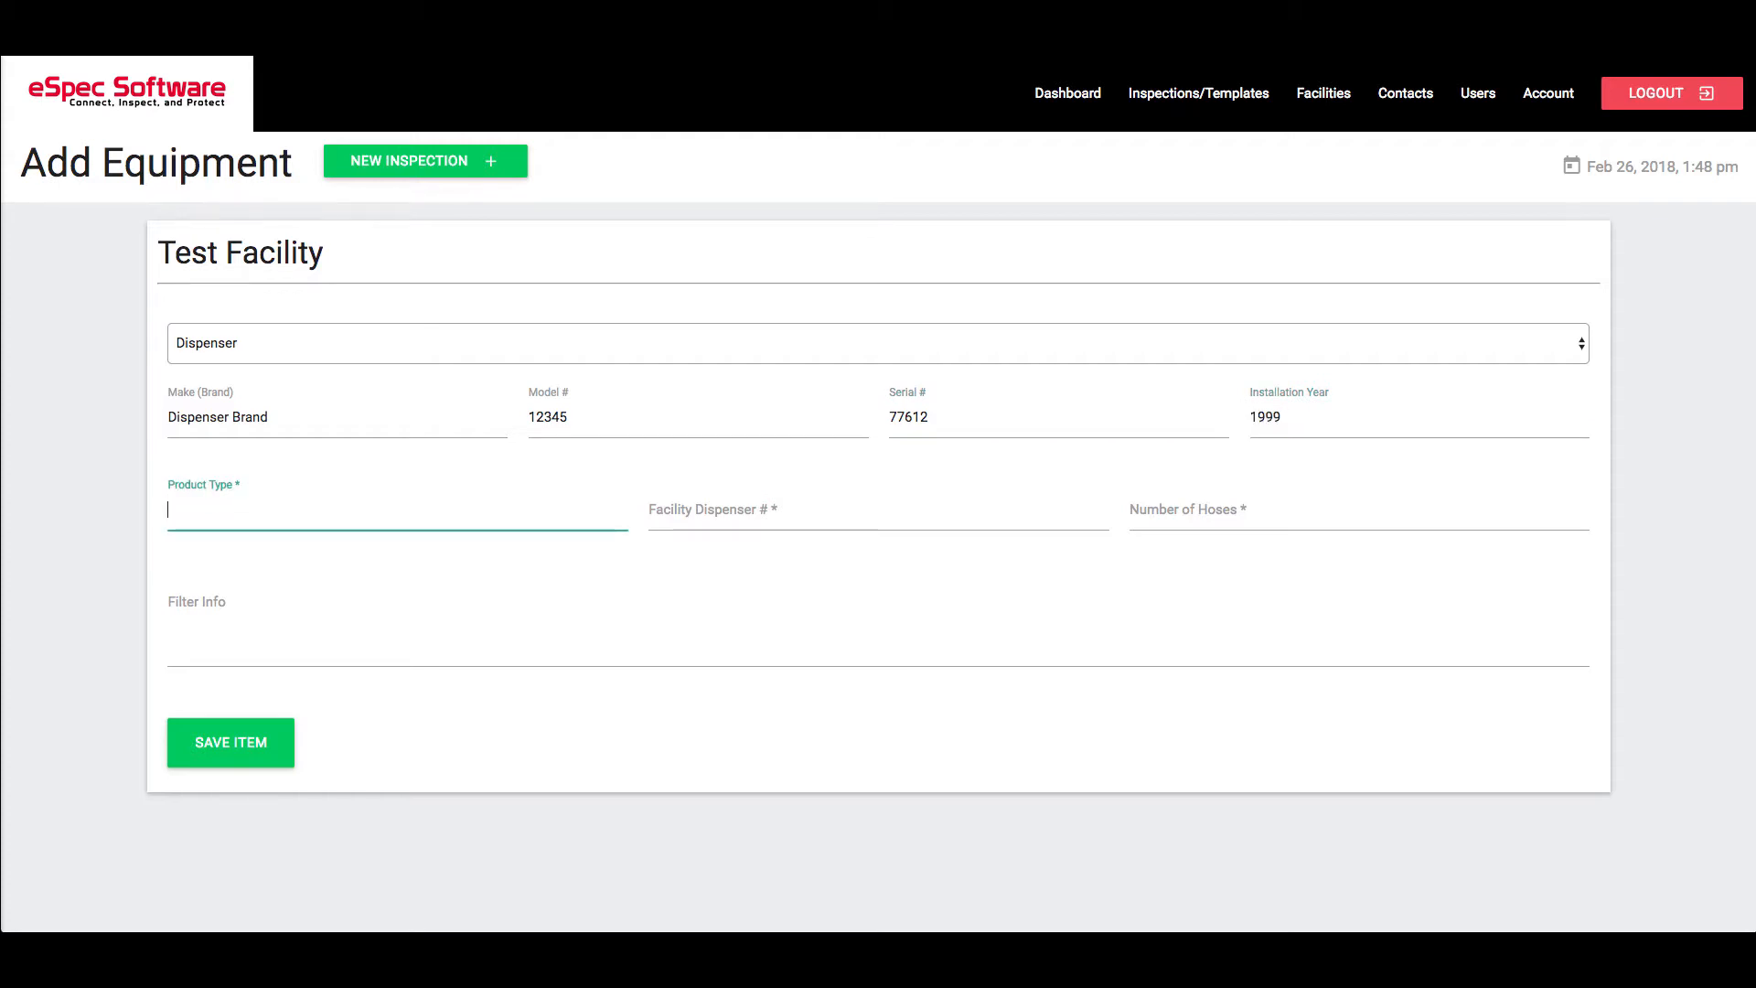
type("G")
key("Down")
key("Tab")
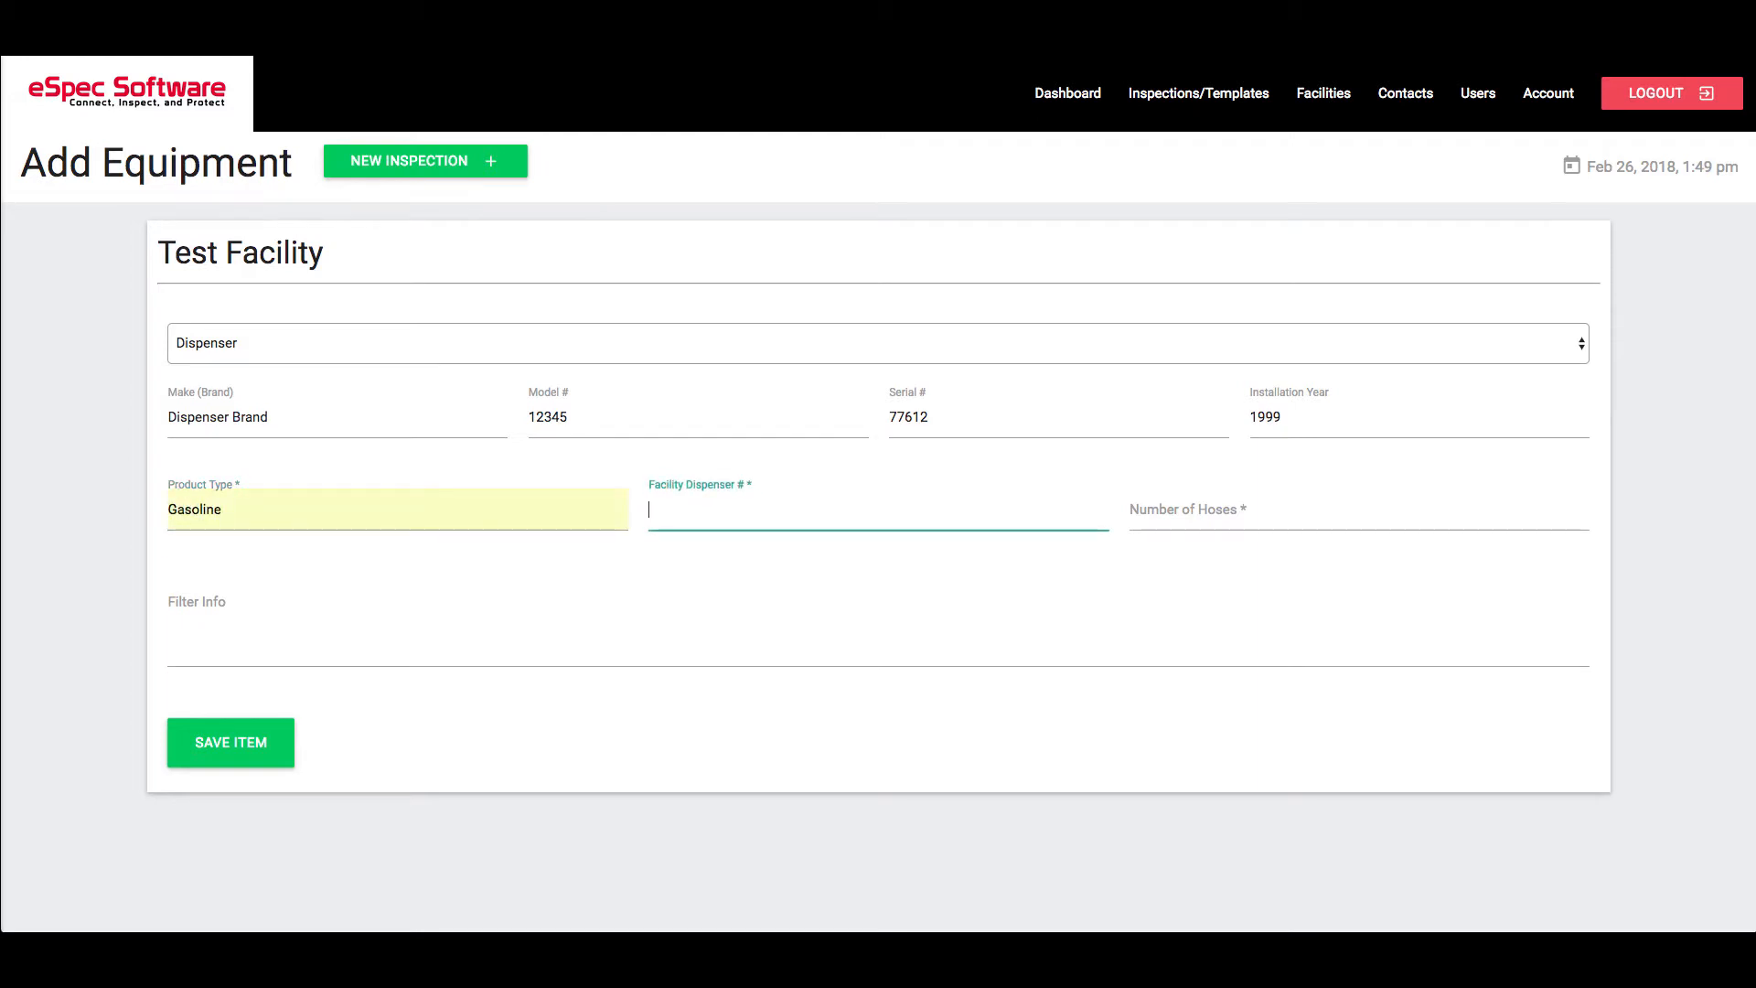
type("3")
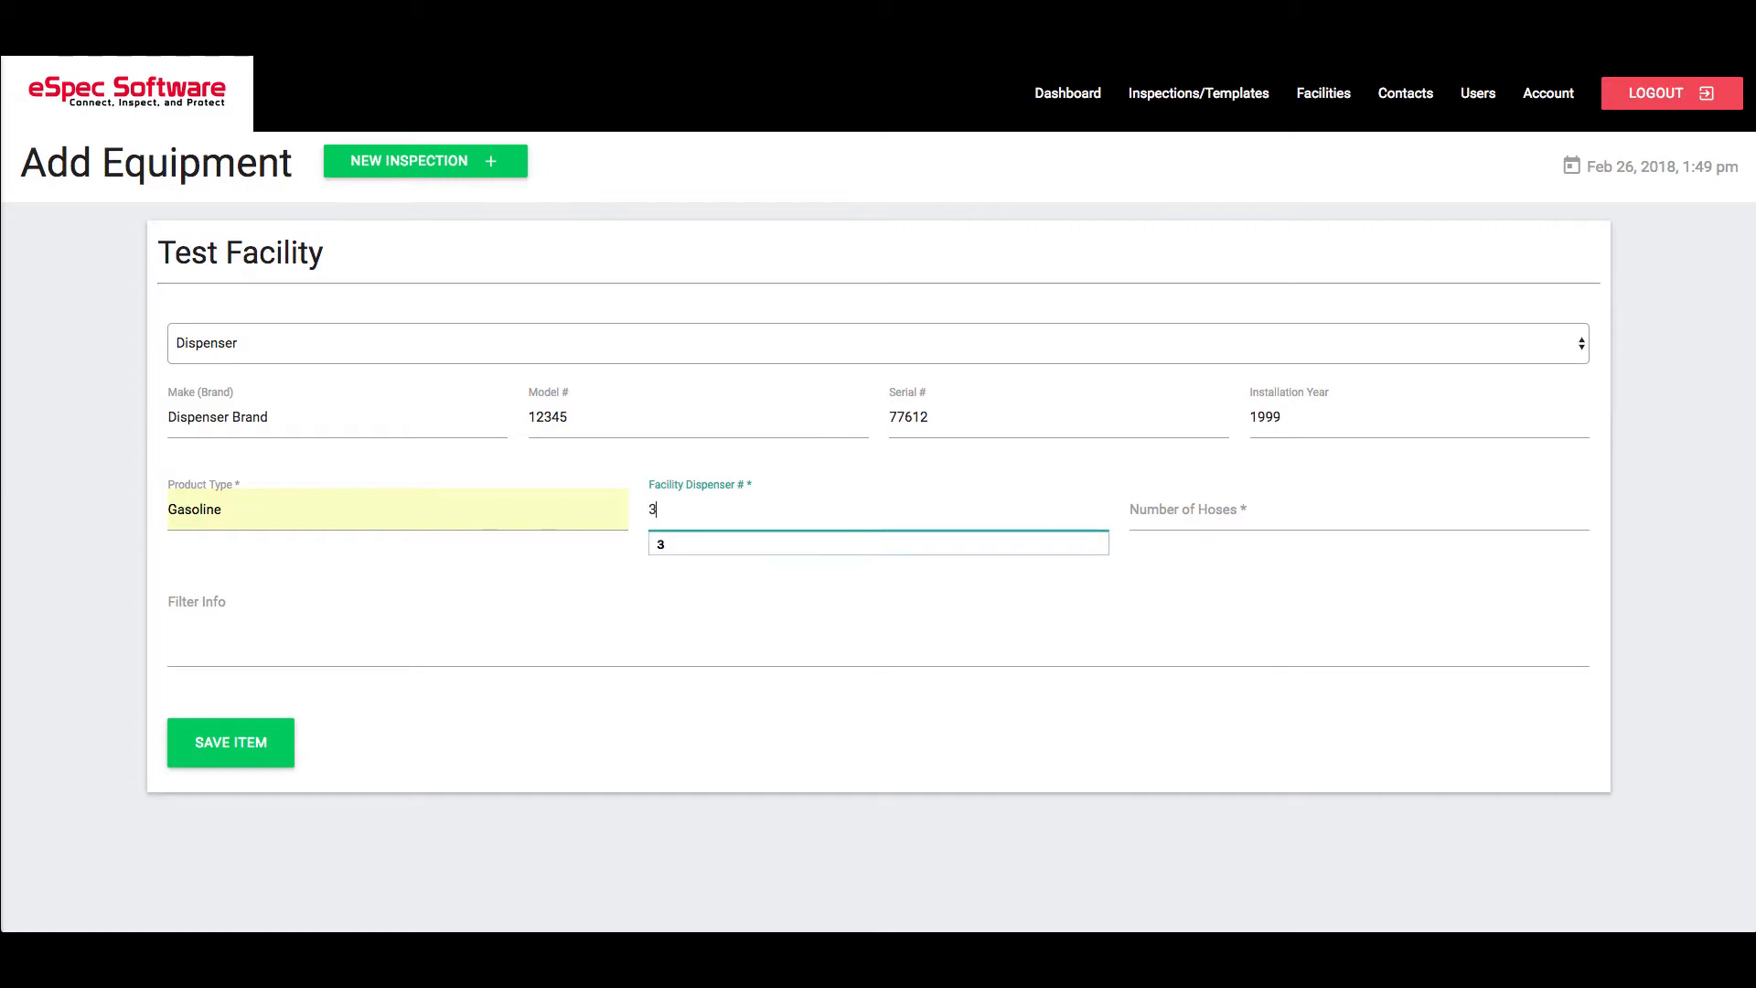
key("Tab")
type("4")
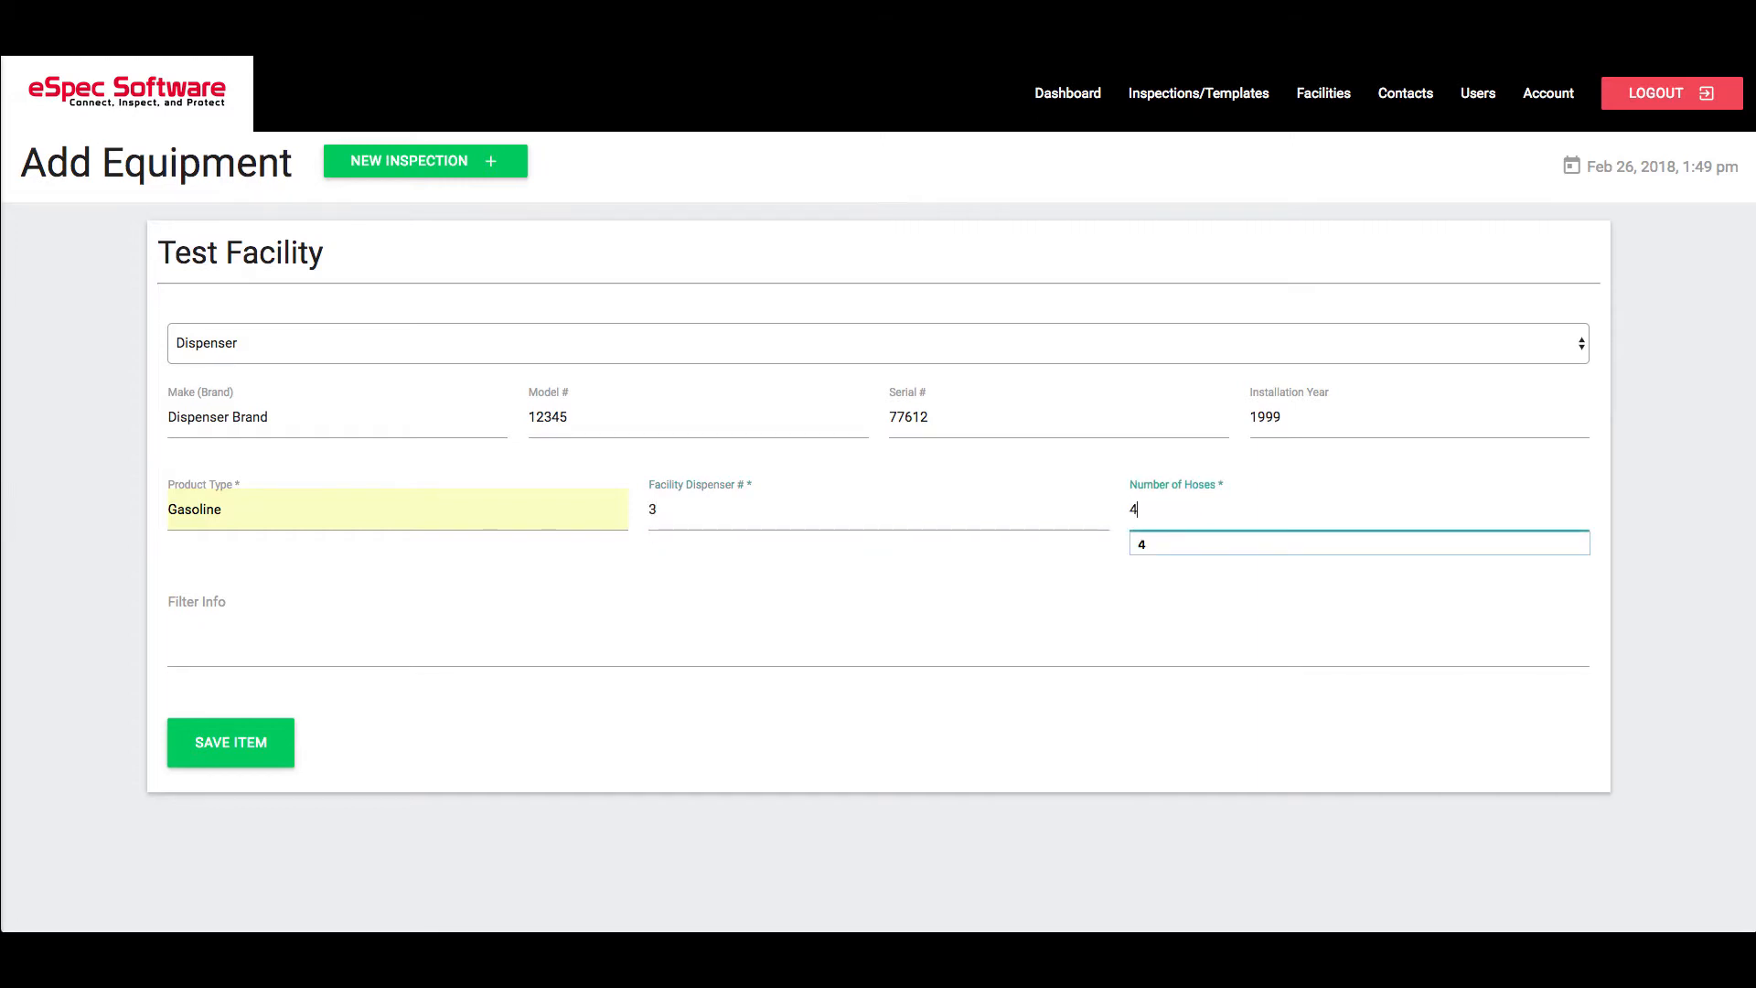
key("Tab")
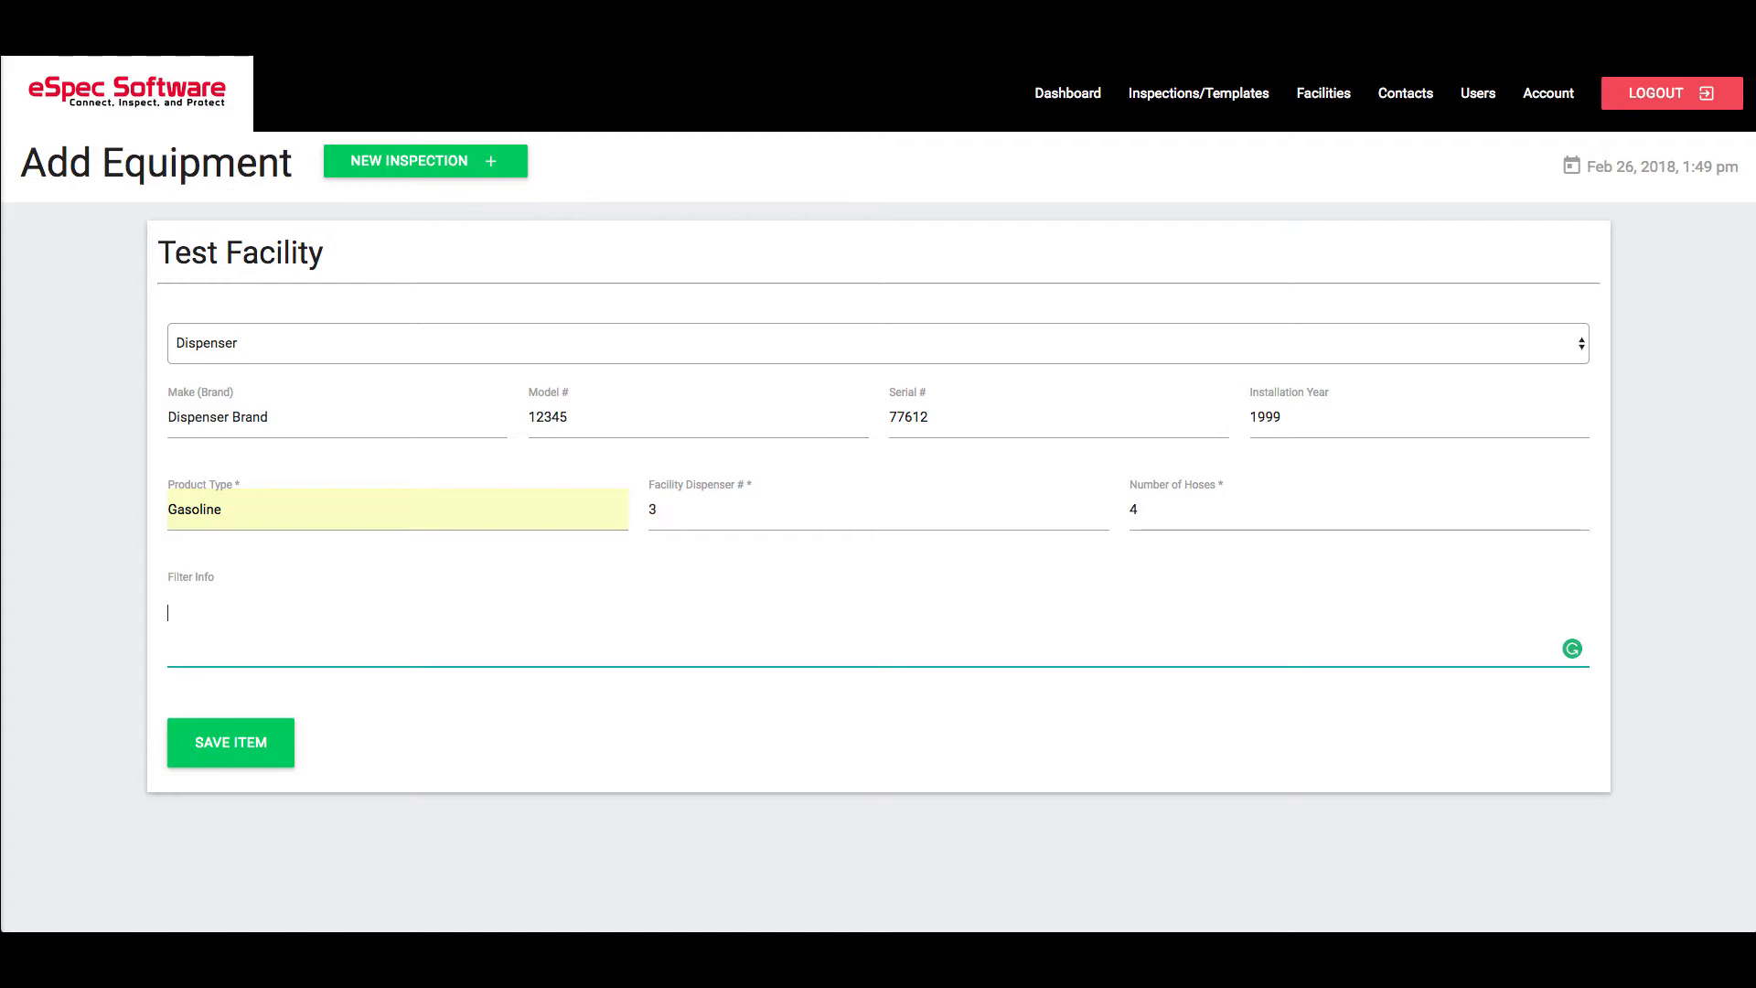
type("77-12345")
left_click(281, 720)
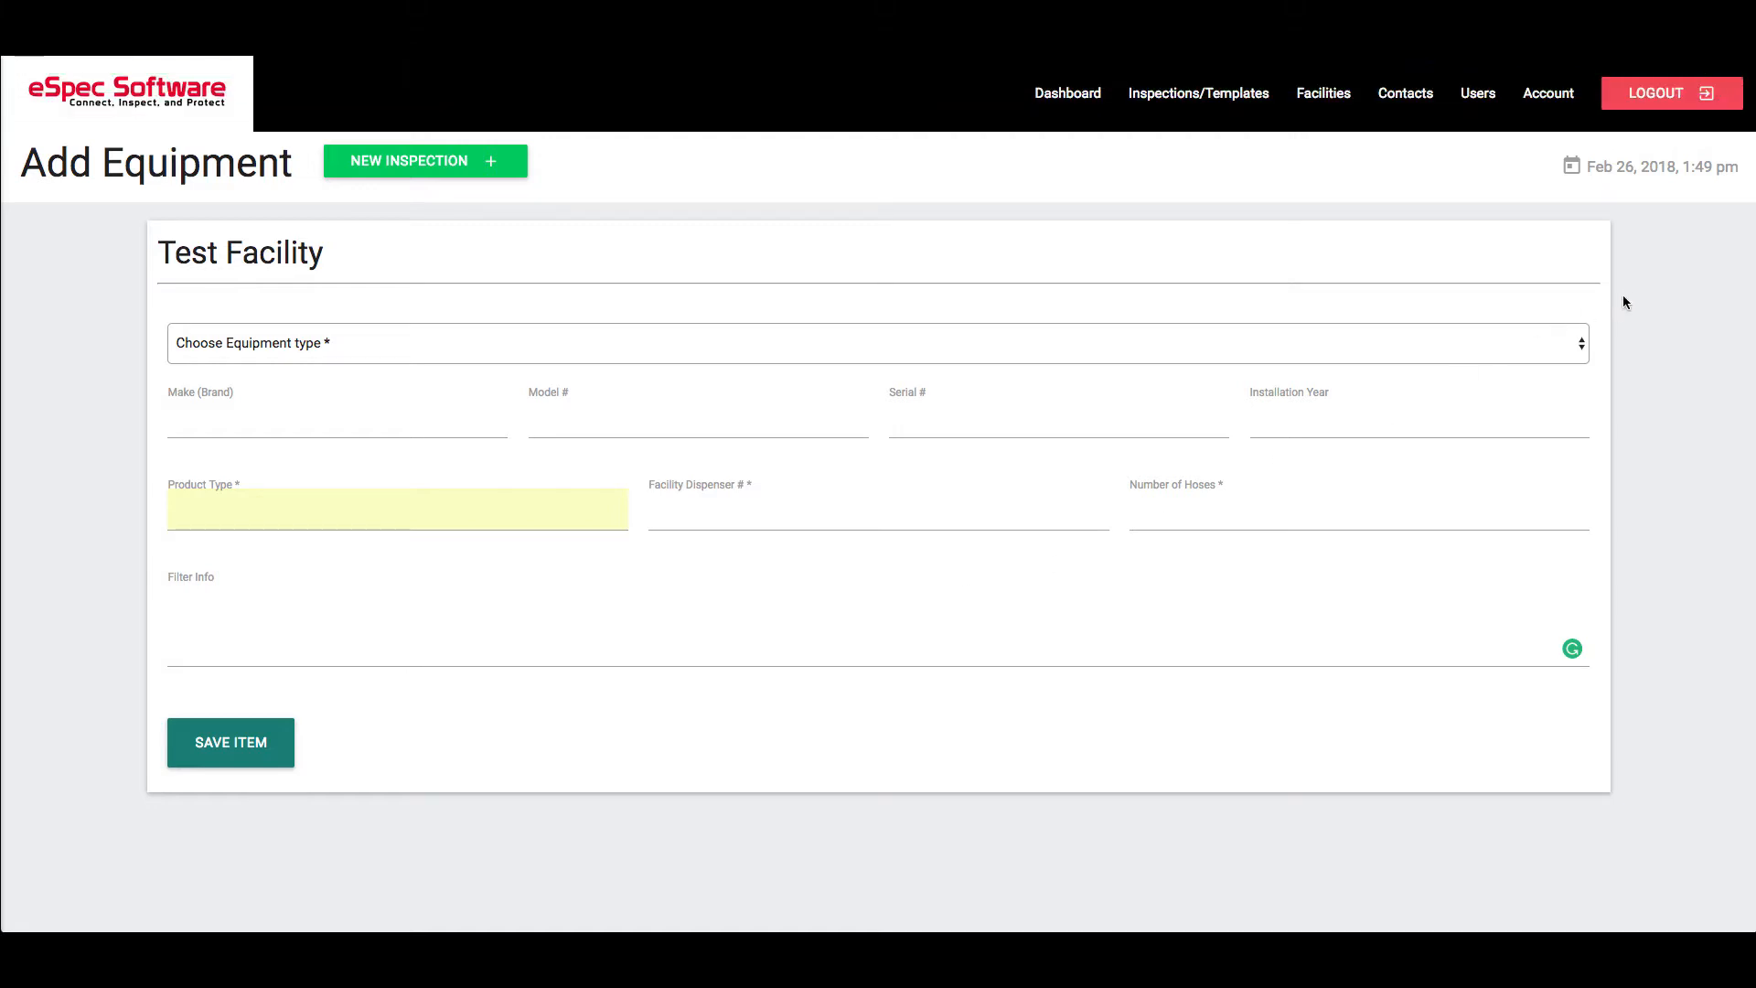
Open Test Facility's details via Facilities > Manage and follow its map marker to Google Maps
left_click(1323, 93)
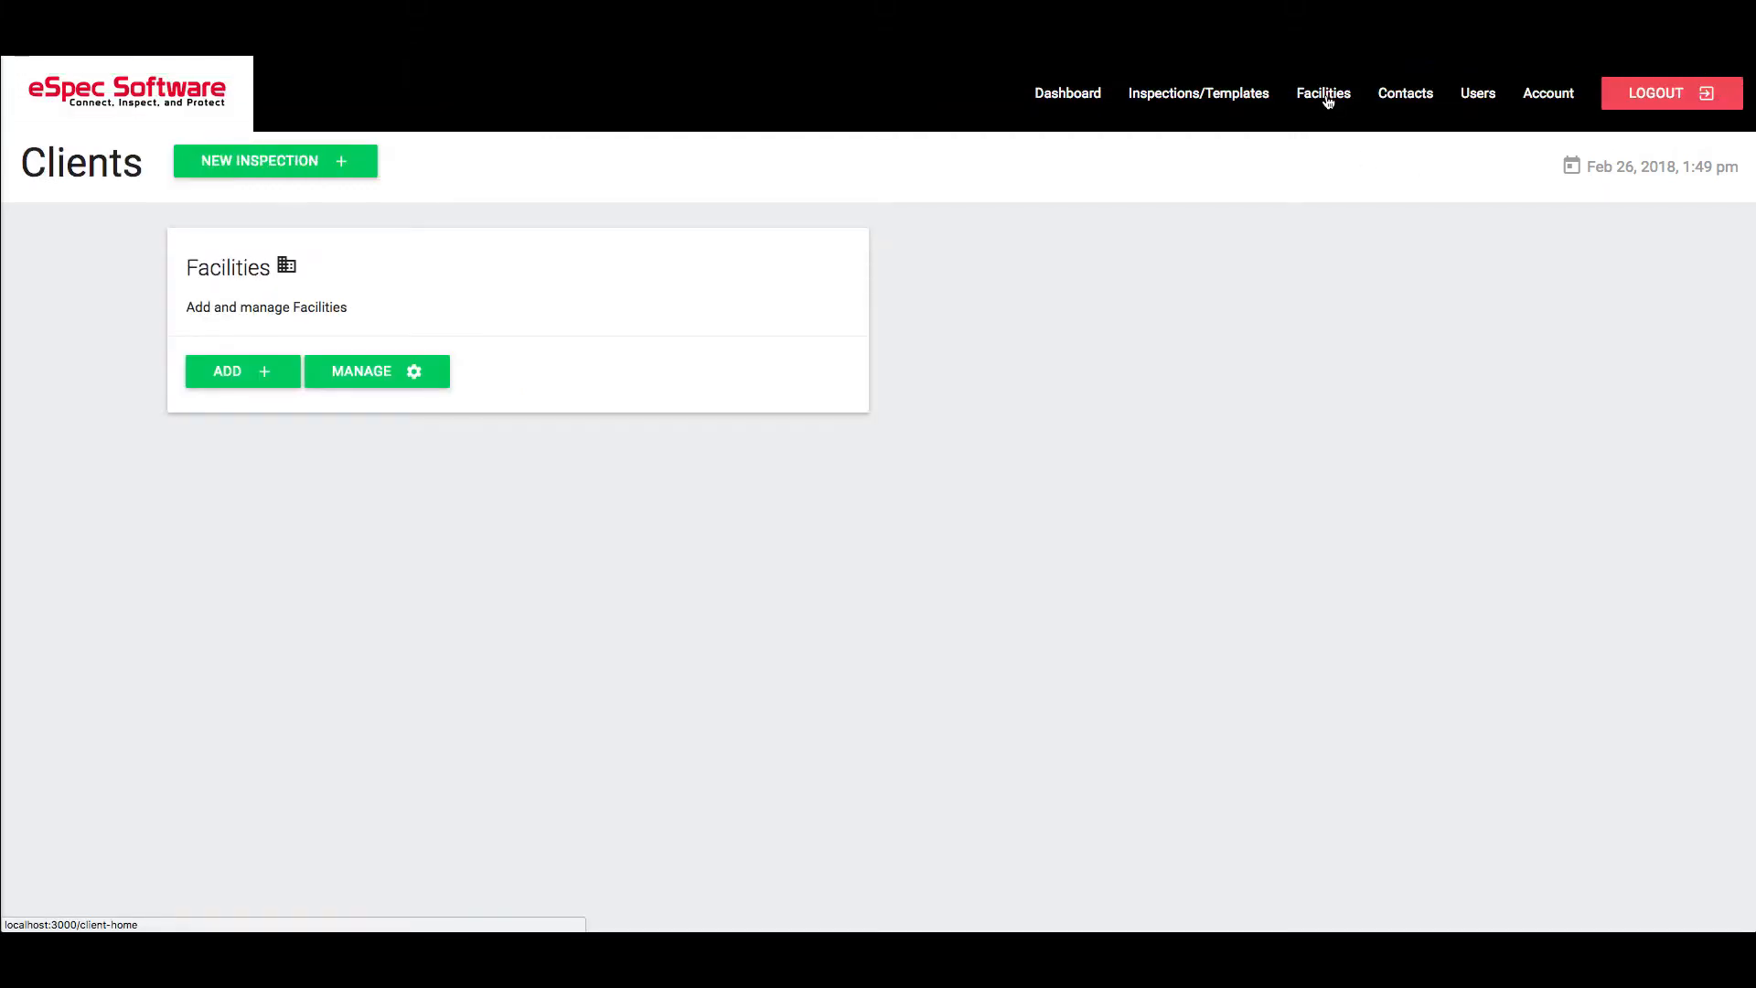
left_click(343, 384)
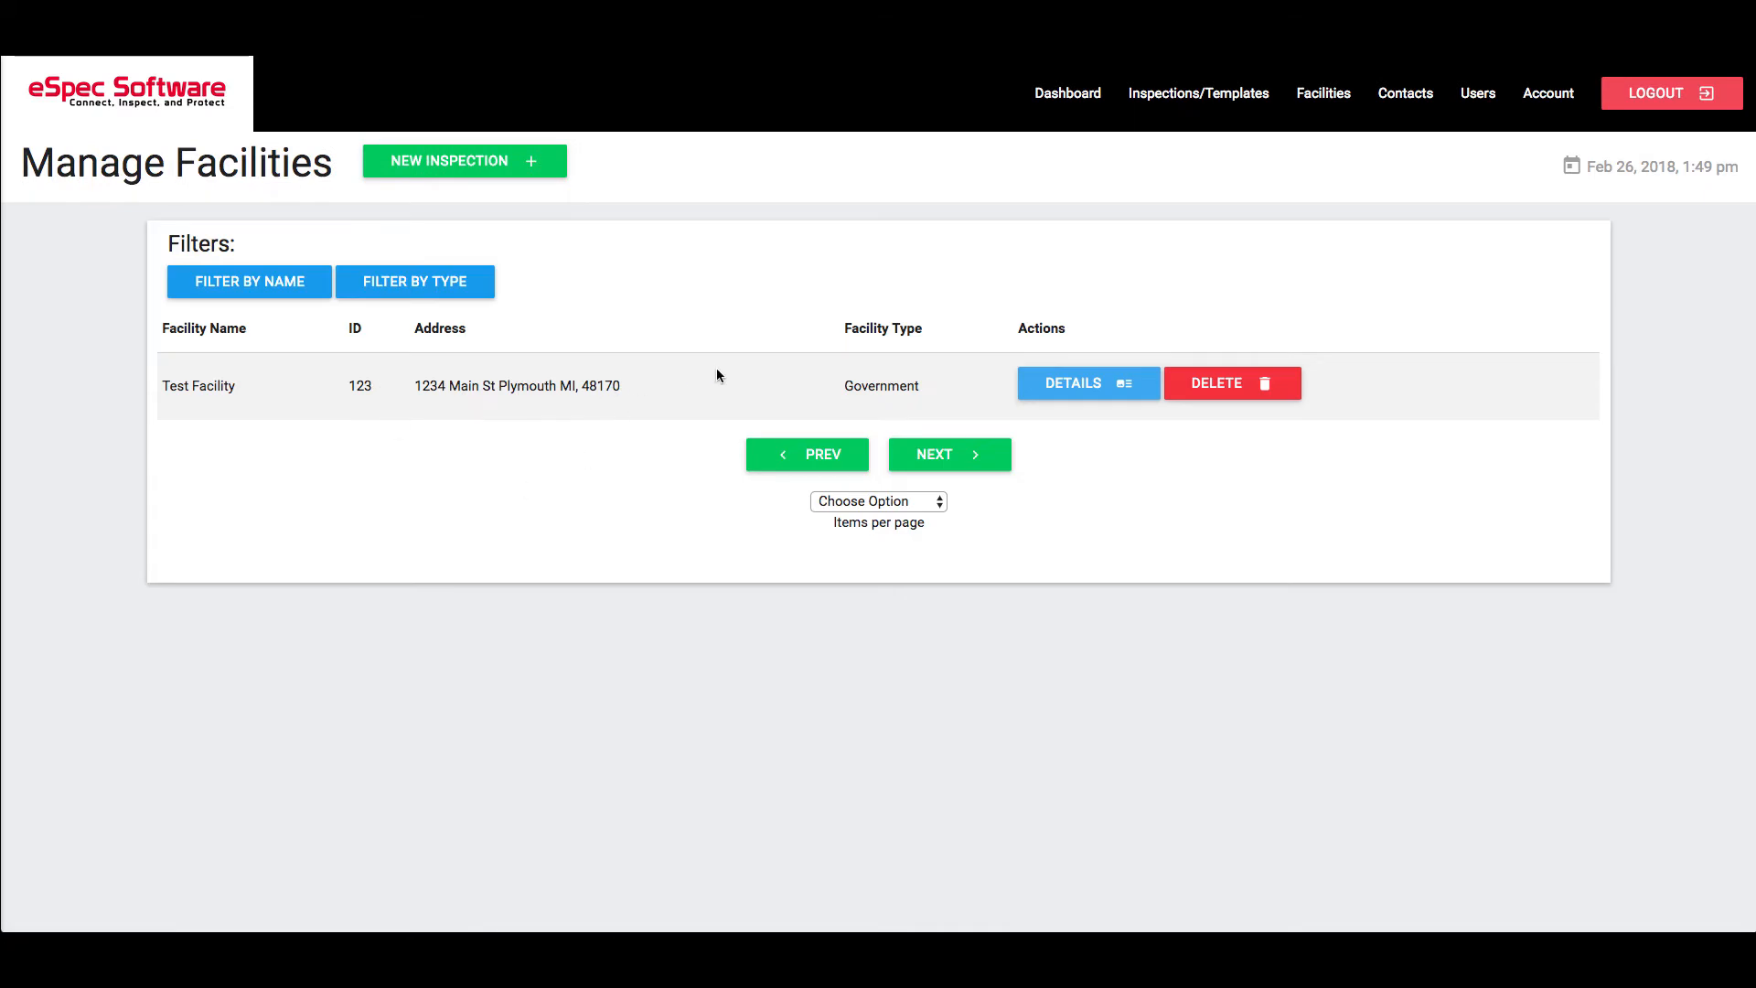
left_click(1079, 388)
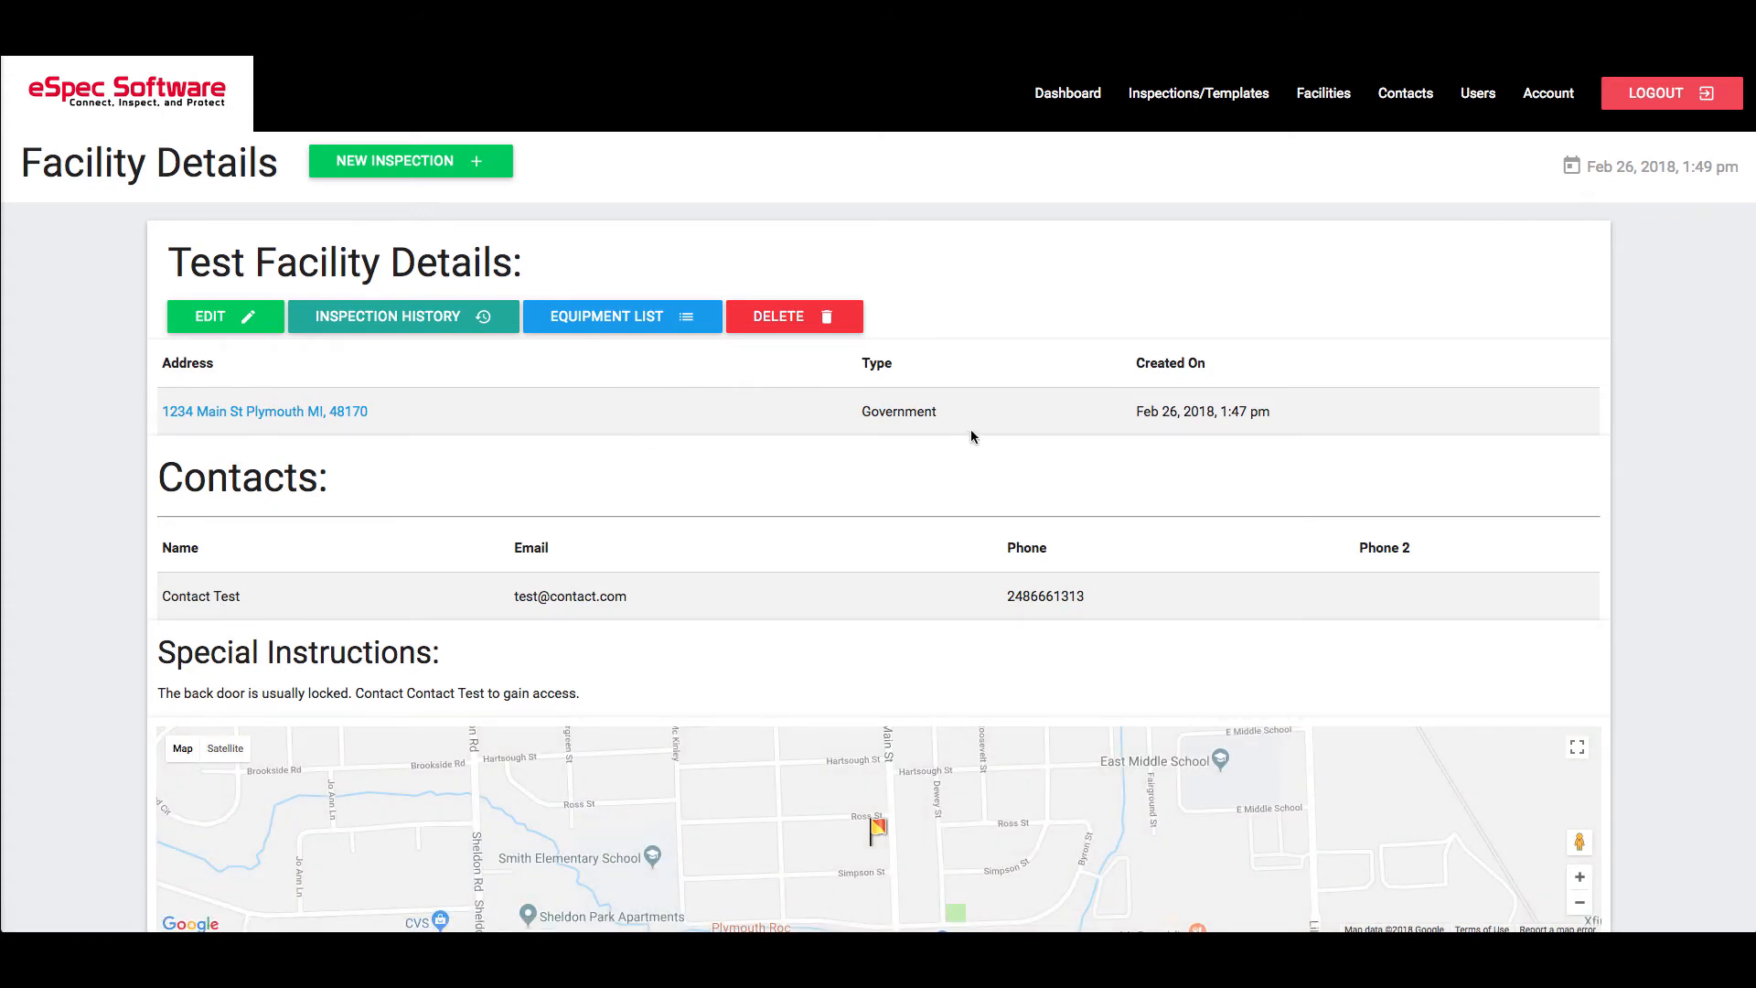
scroll(1012, 430, "down", 1)
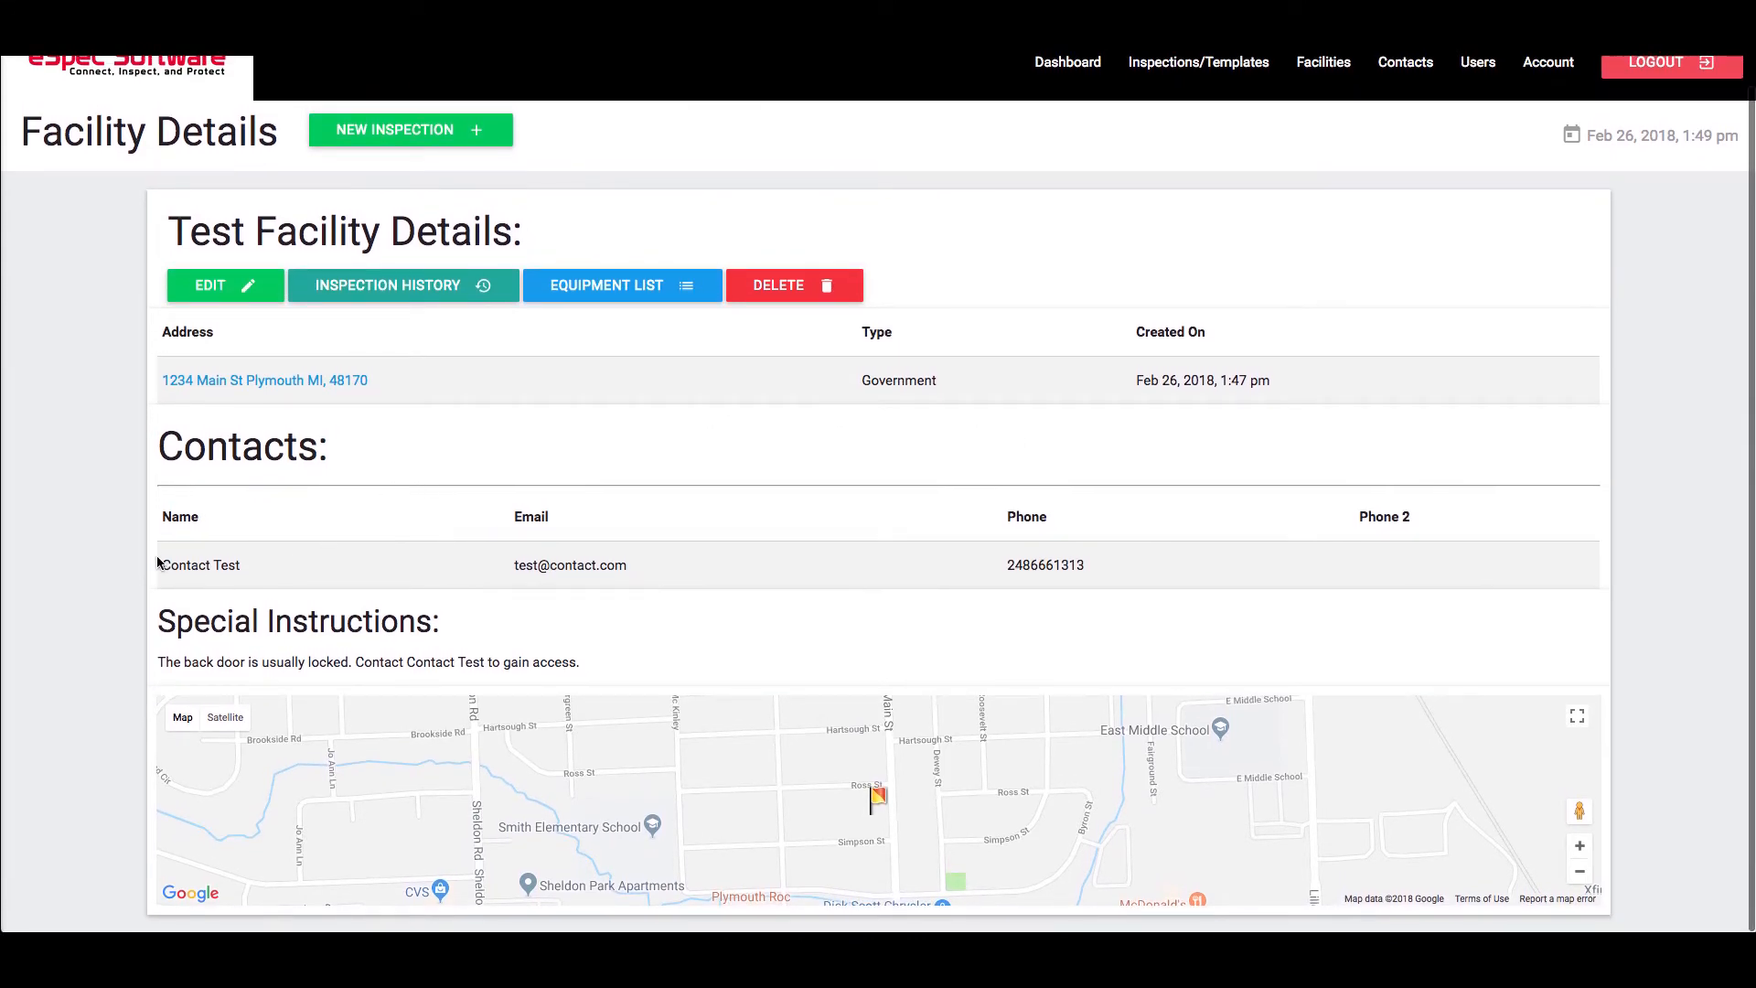
left_click_drag(157, 562, 1117, 568)
left_click(1117, 567)
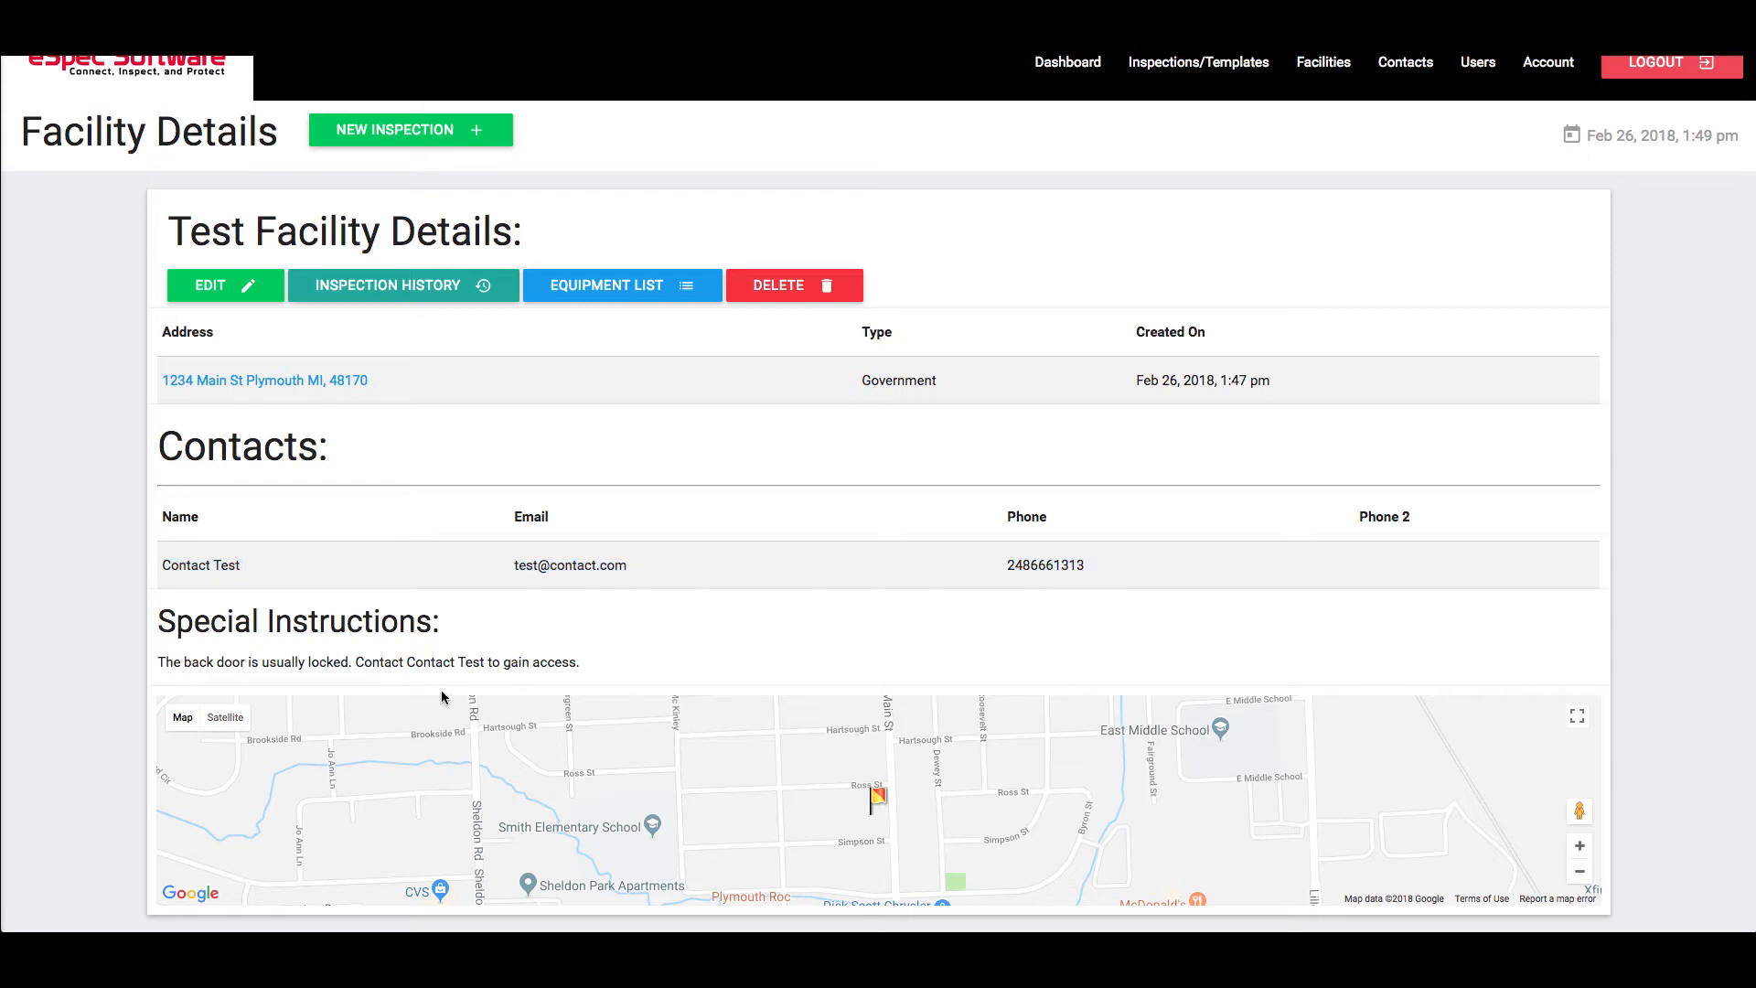
left_click(876, 800)
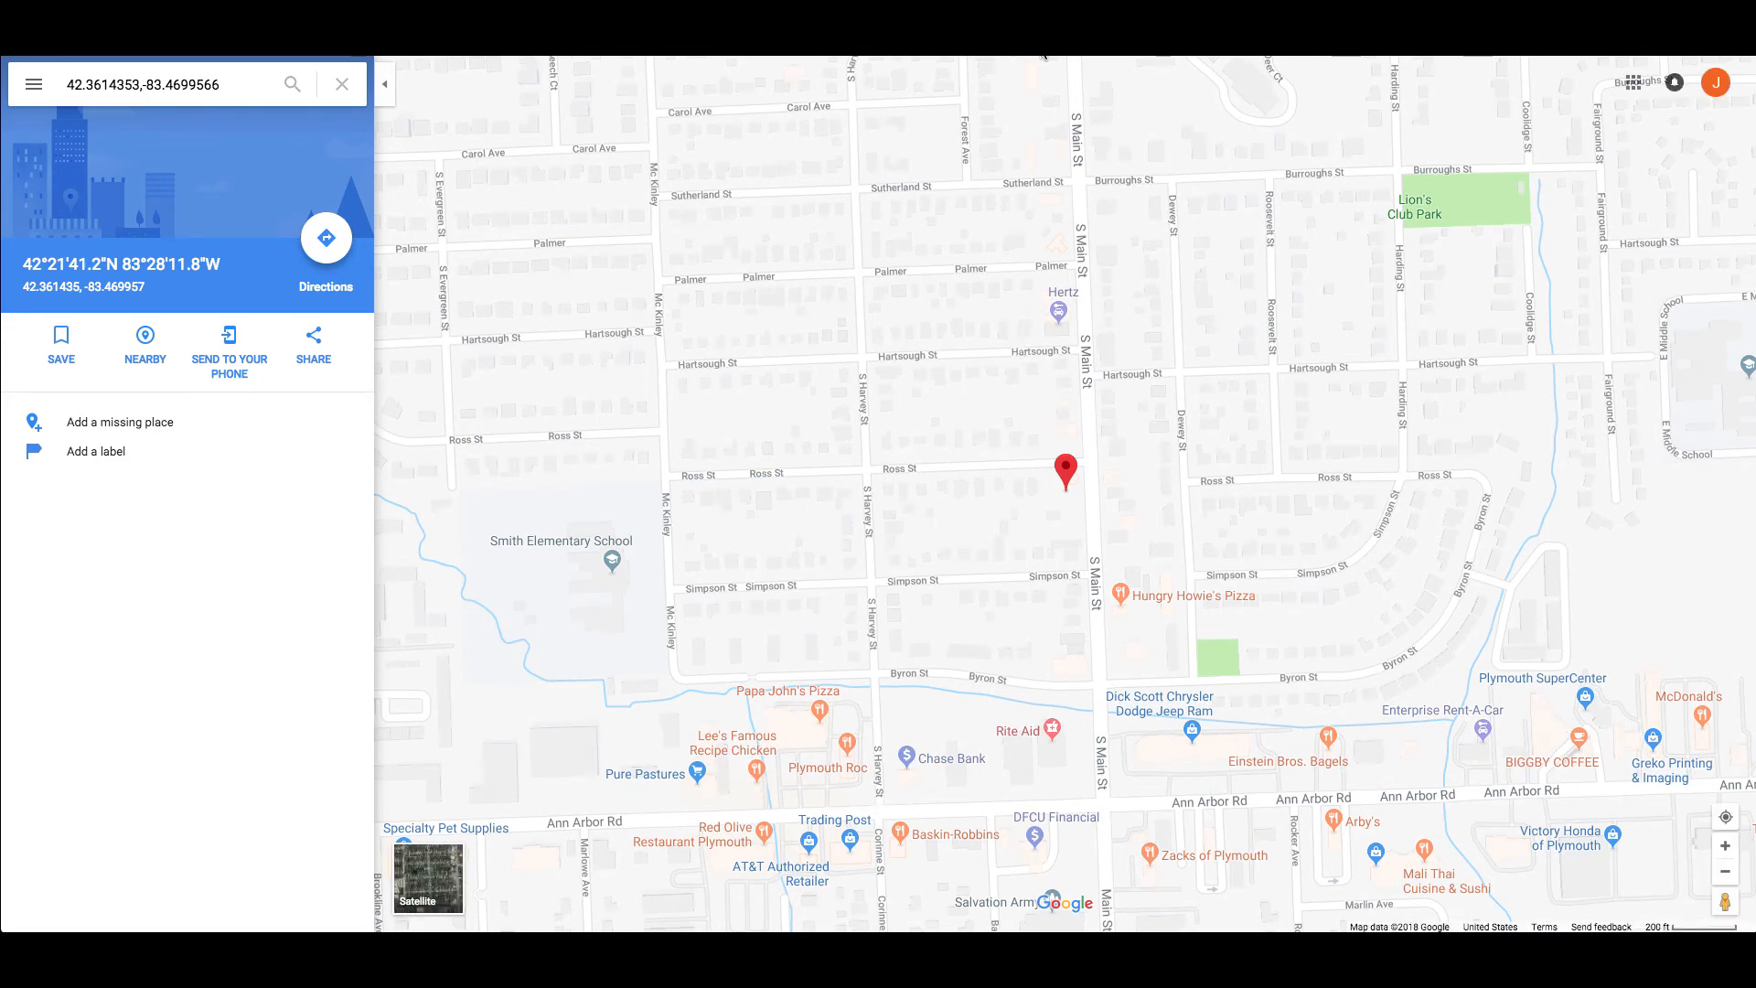
Leave the Google Maps pin view and return to the eSpec Facility Details tab
left_click(594, 27)
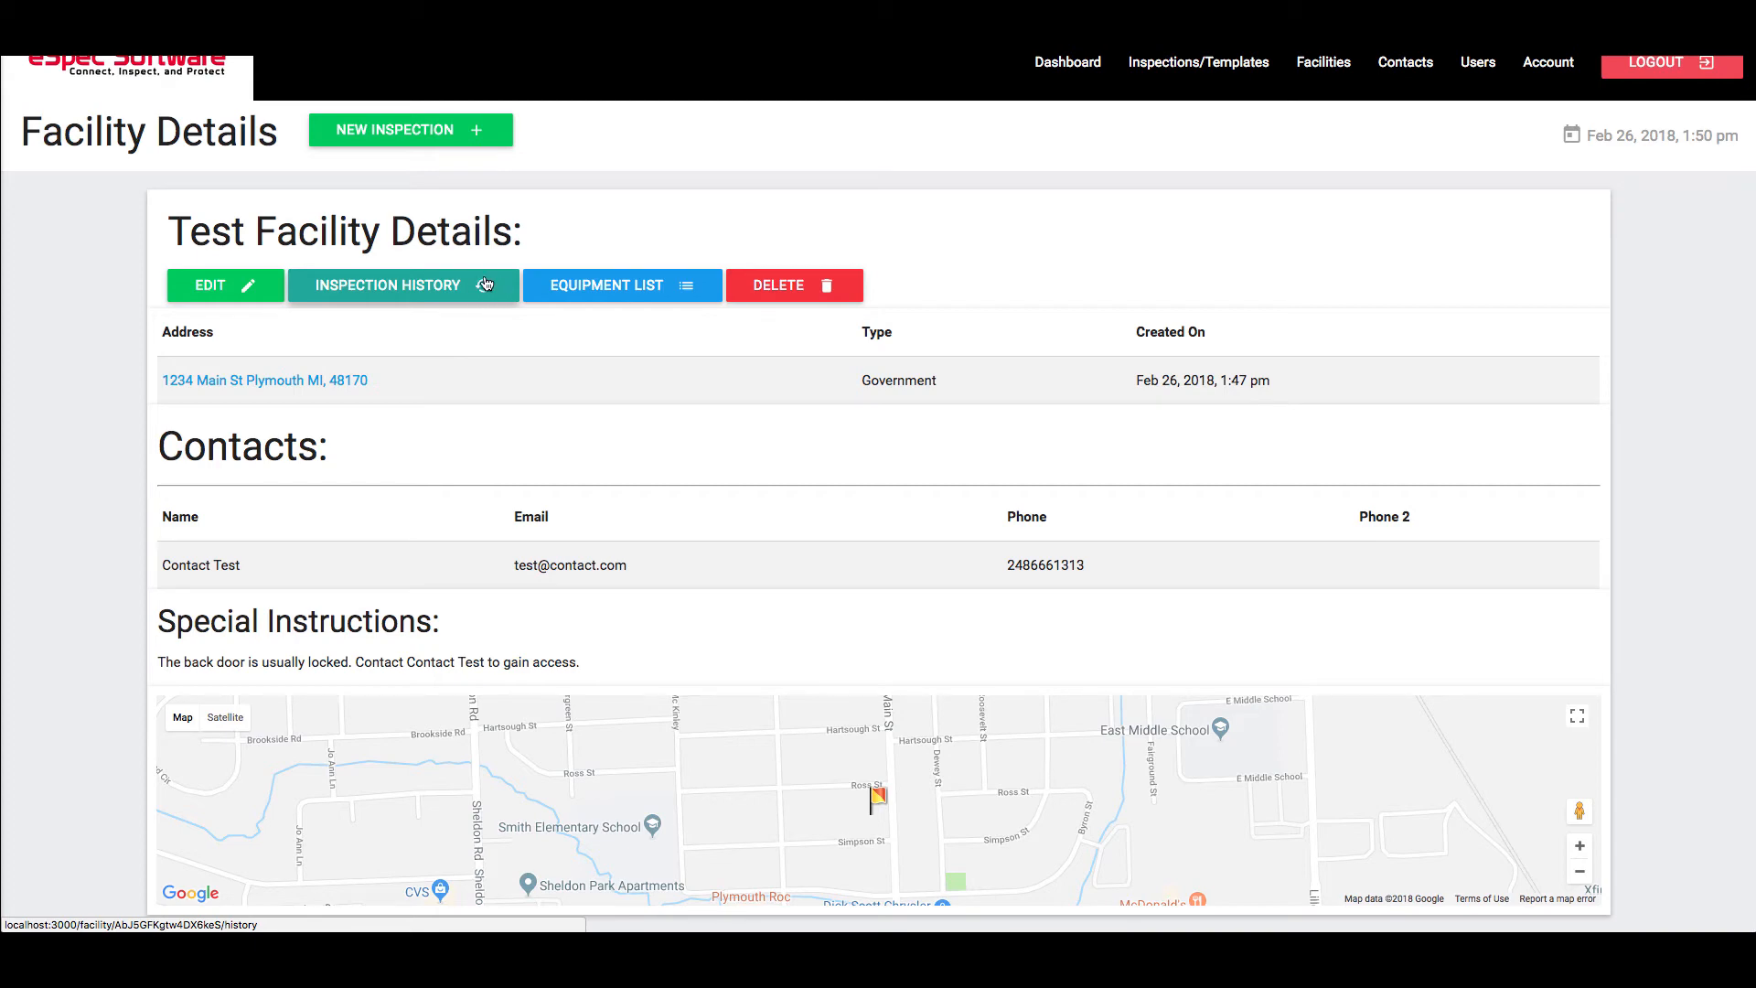
left_click(677, 283)
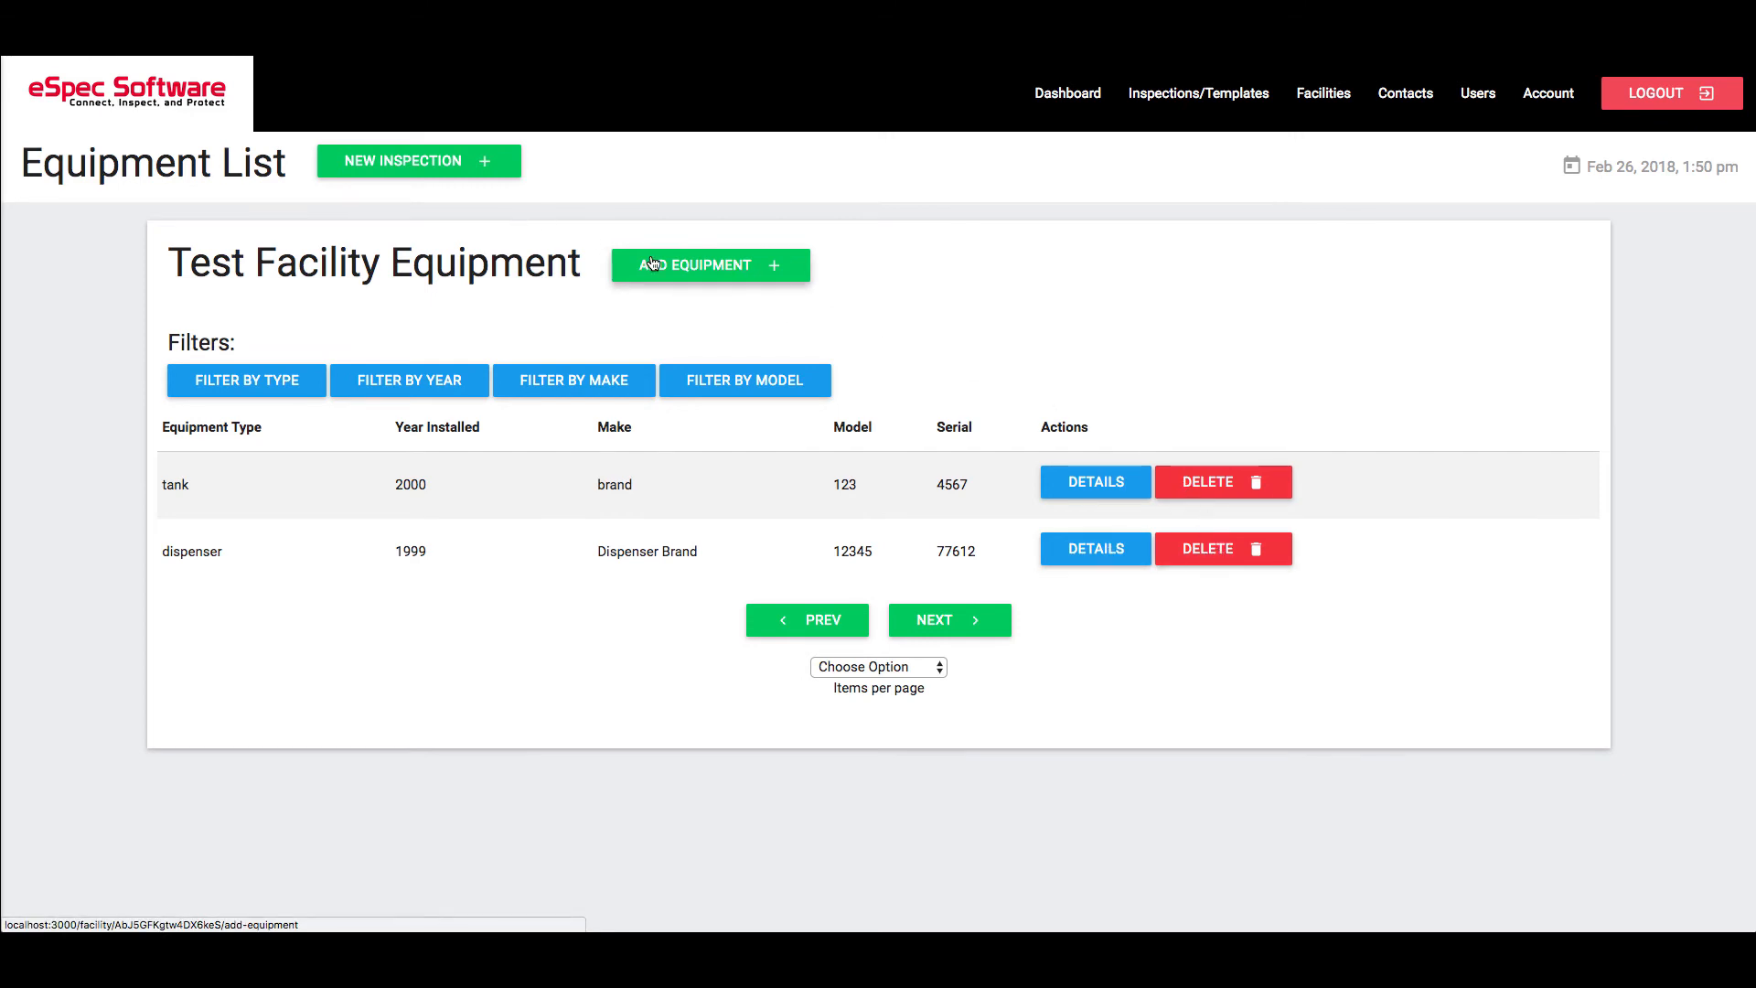
left_click(1316, 108)
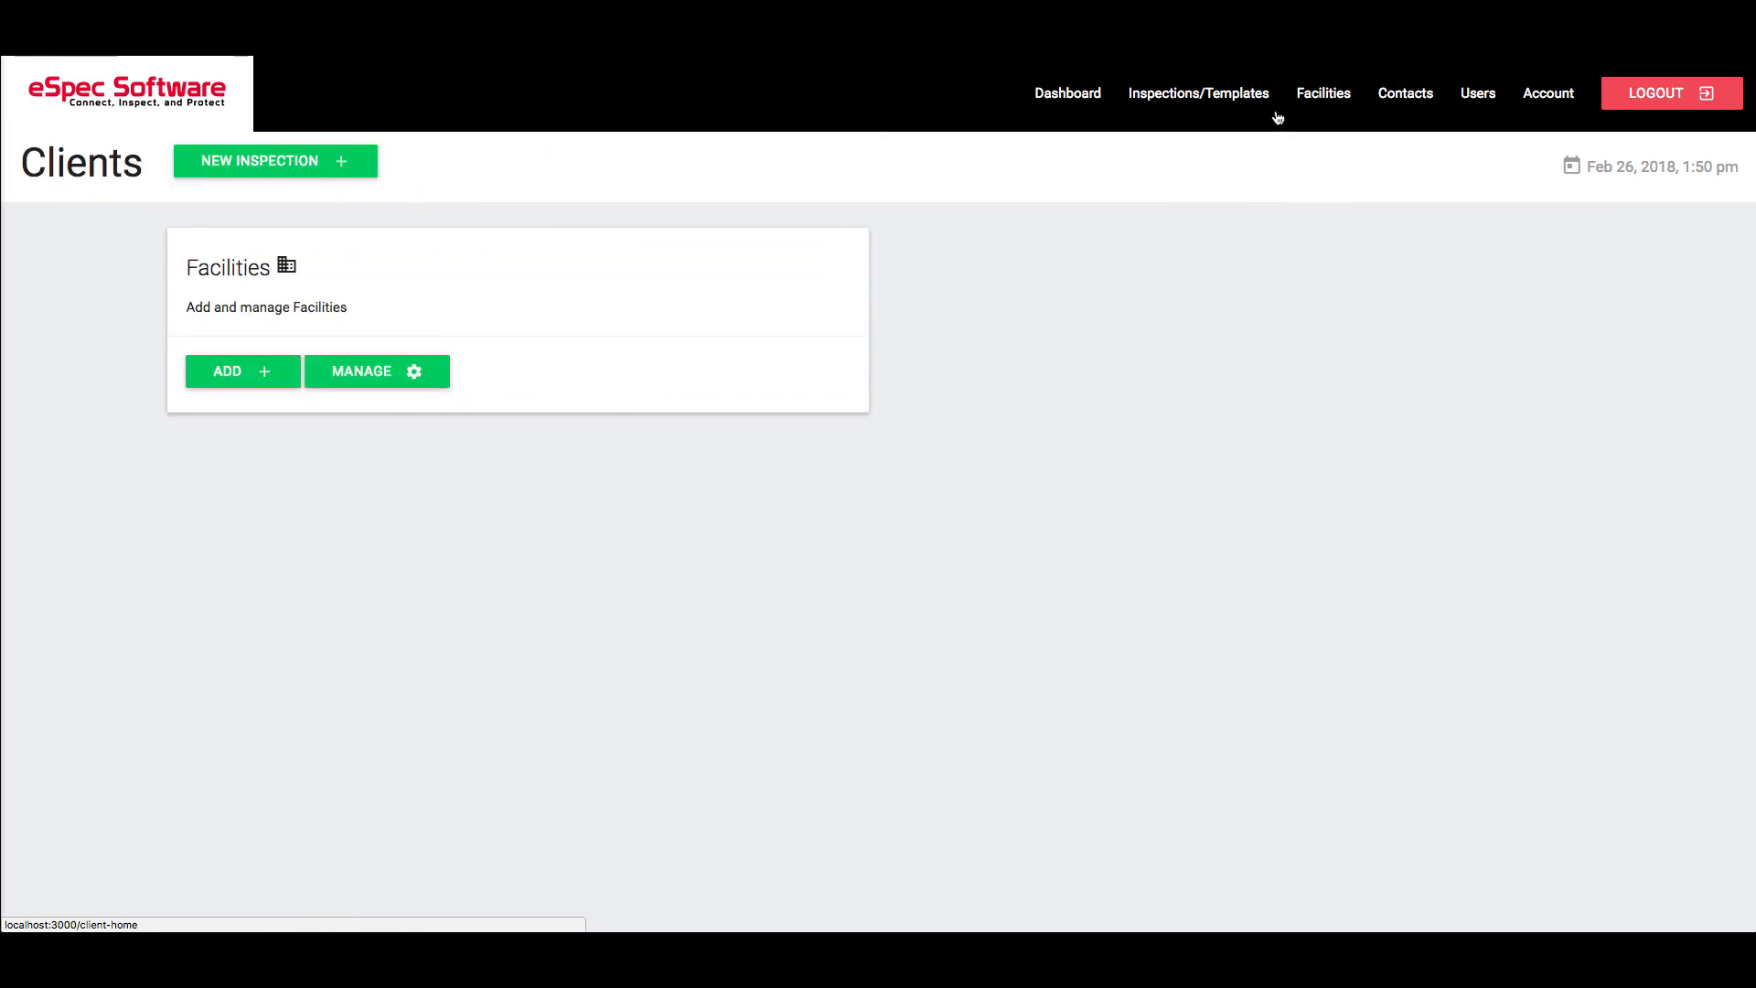
left_click(411, 380)
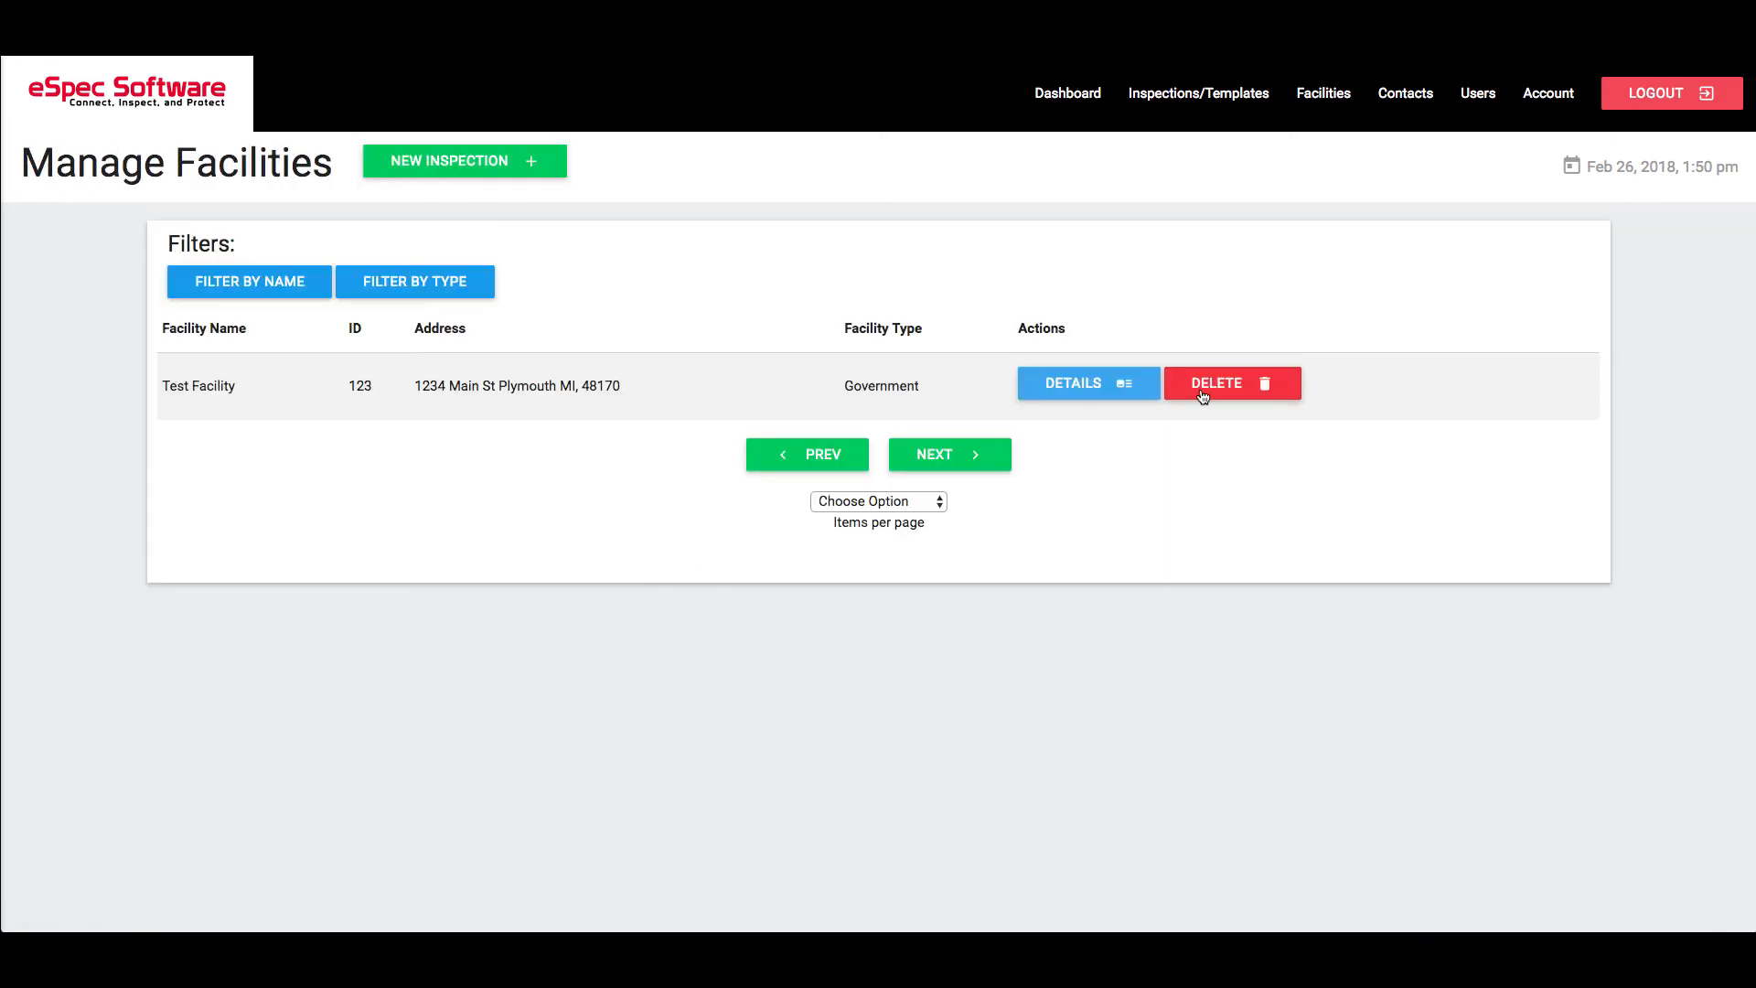
left_click(1140, 374)
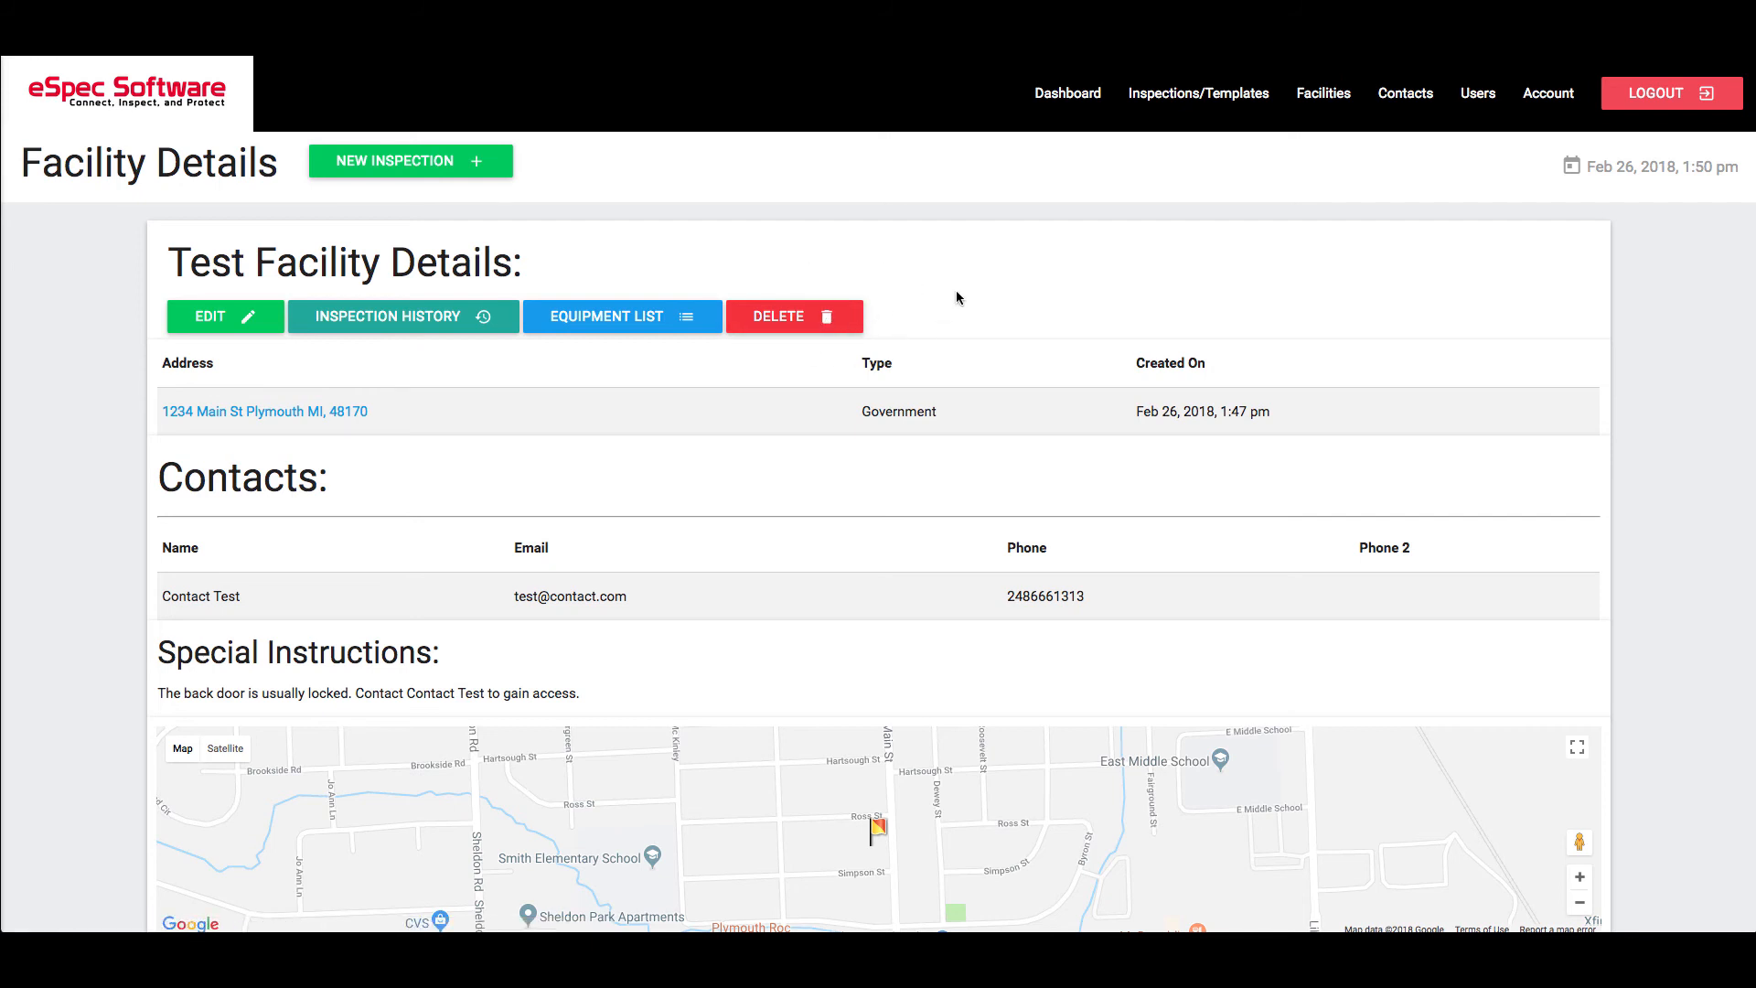
Enter edit mode, save the existing special instructions unchanged, and close the editor
left_click(219, 318)
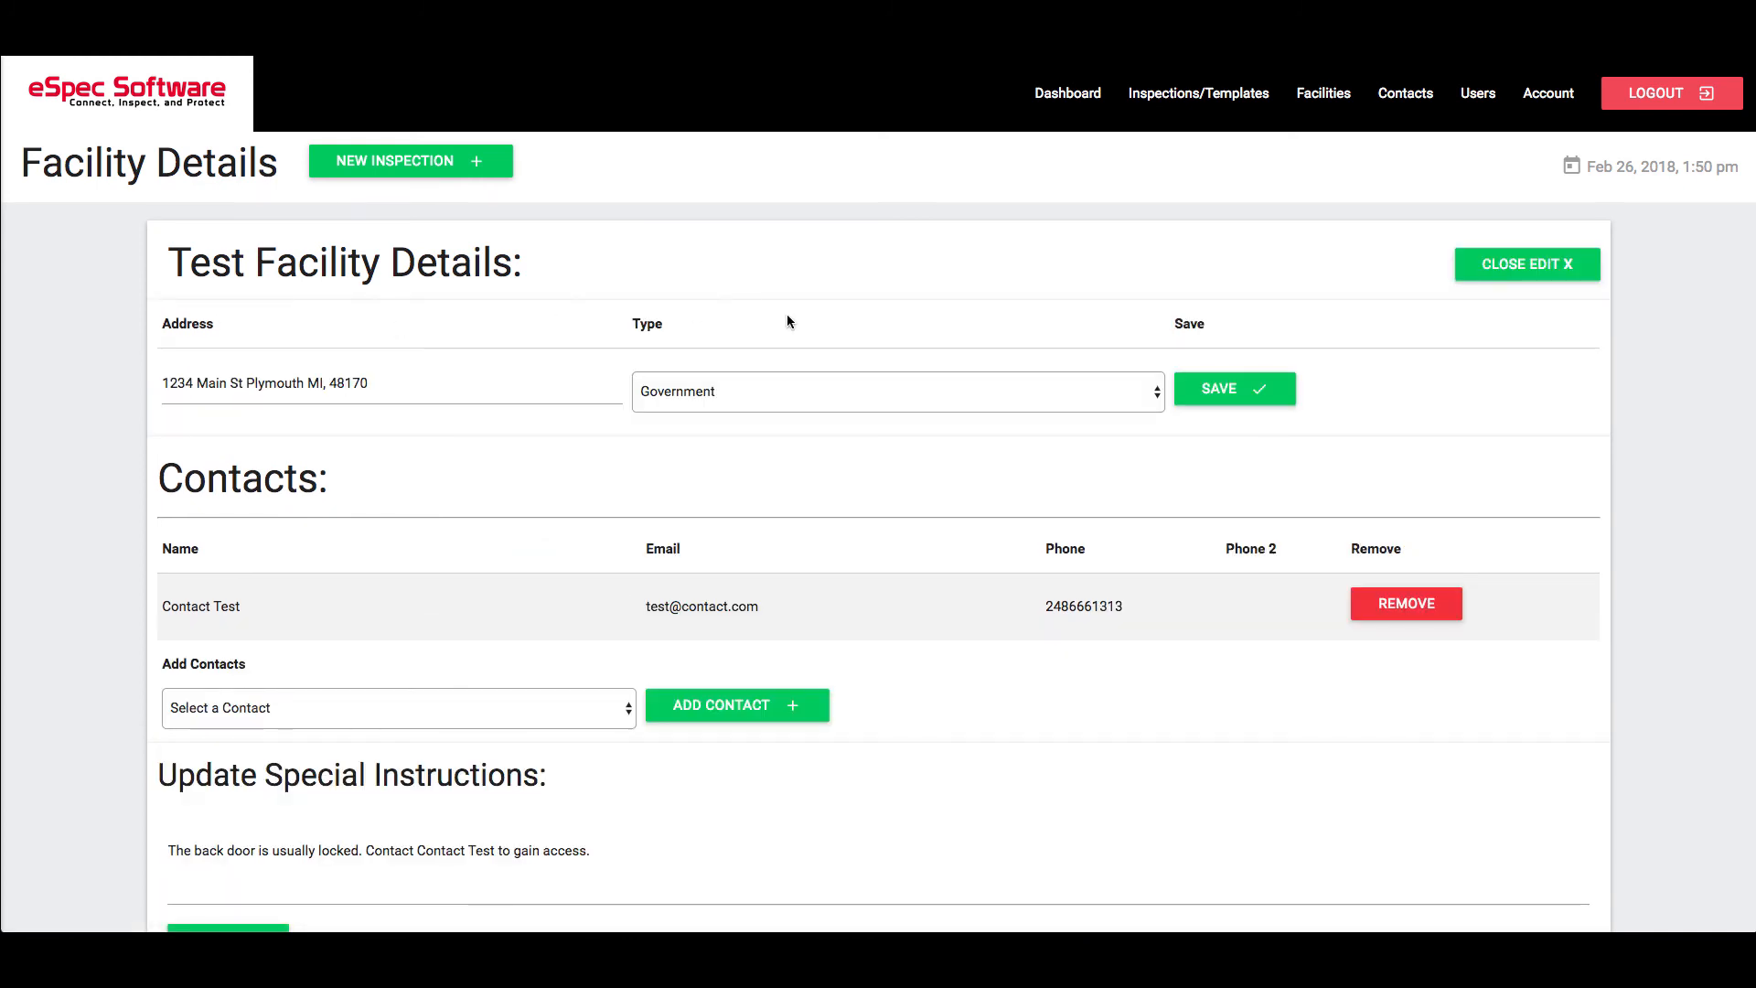
scroll(699, 485, "down", 1)
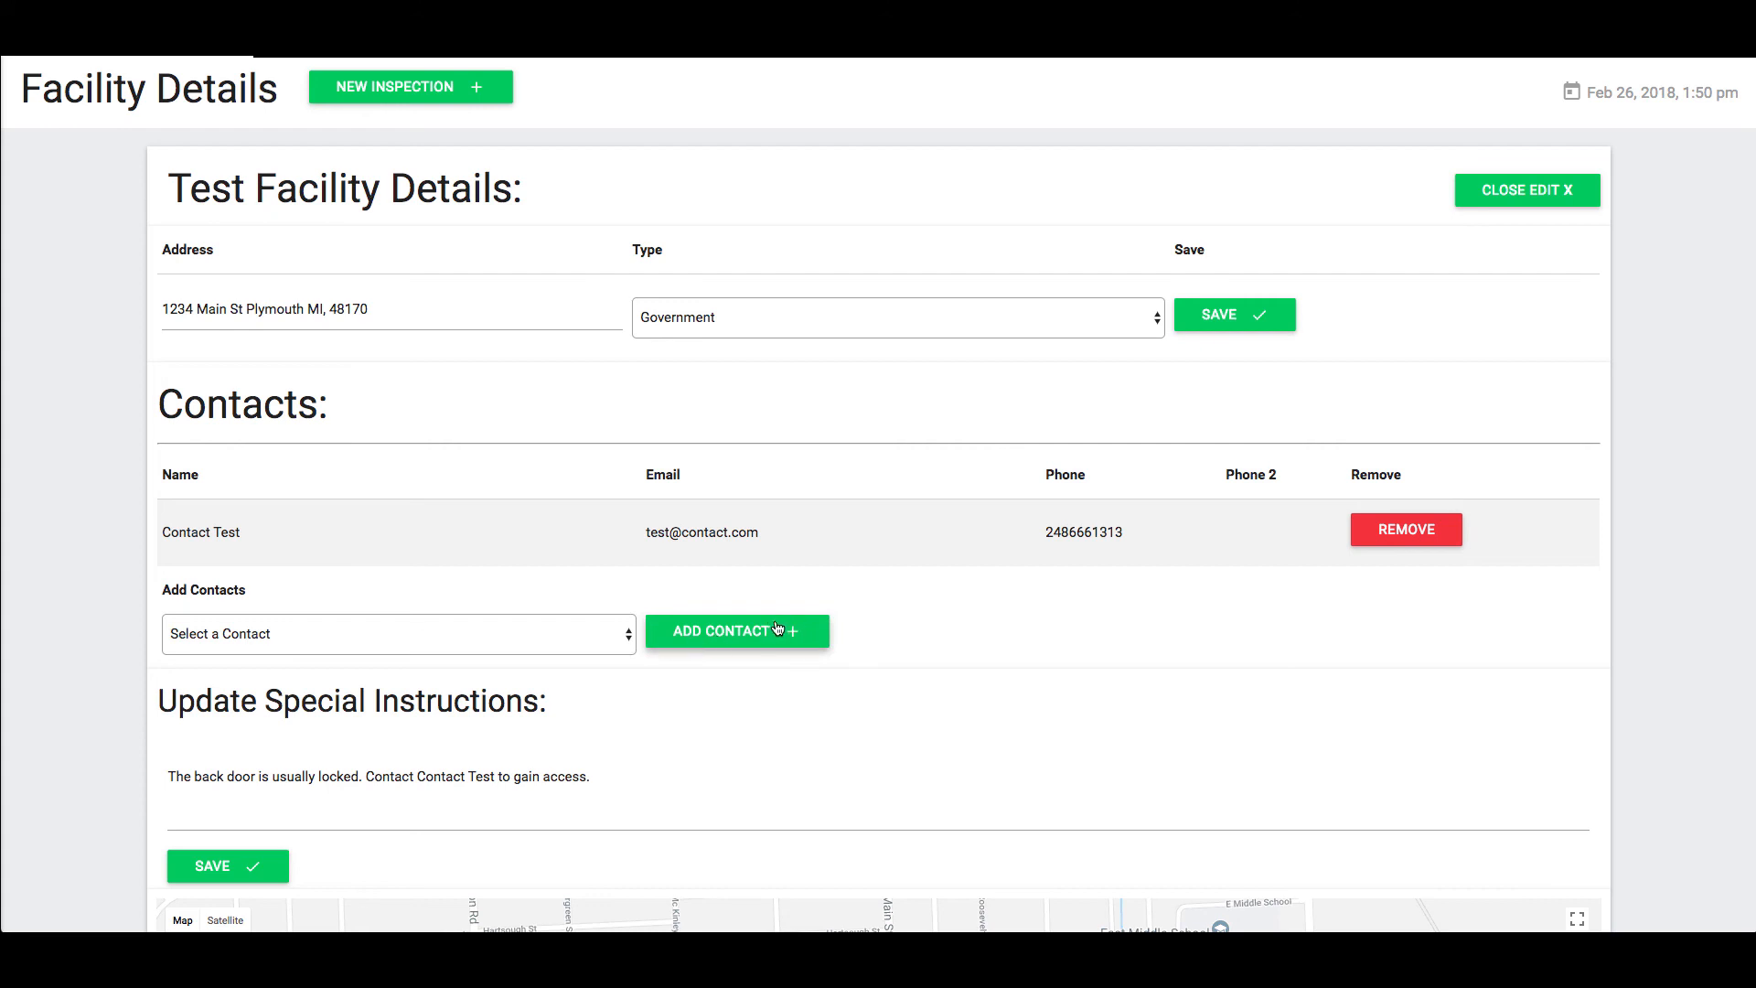
scroll(776, 627, "down", 3)
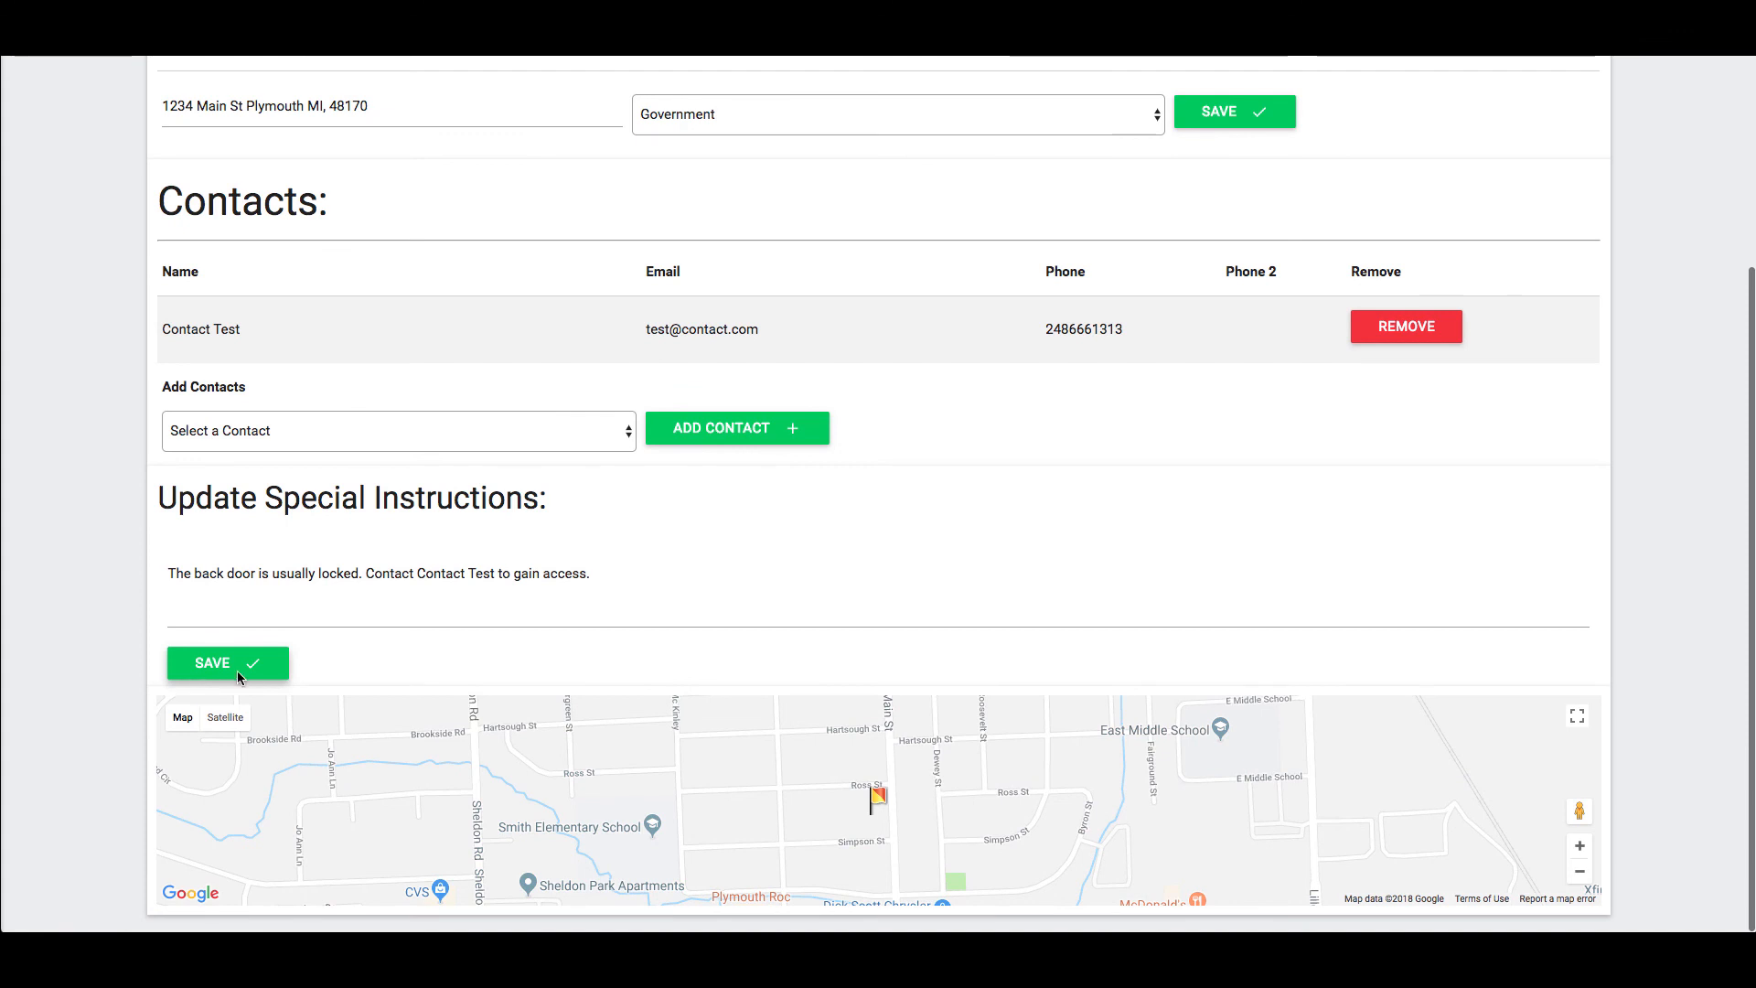
scroll(238, 675, "up", 2)
left_click(252, 863)
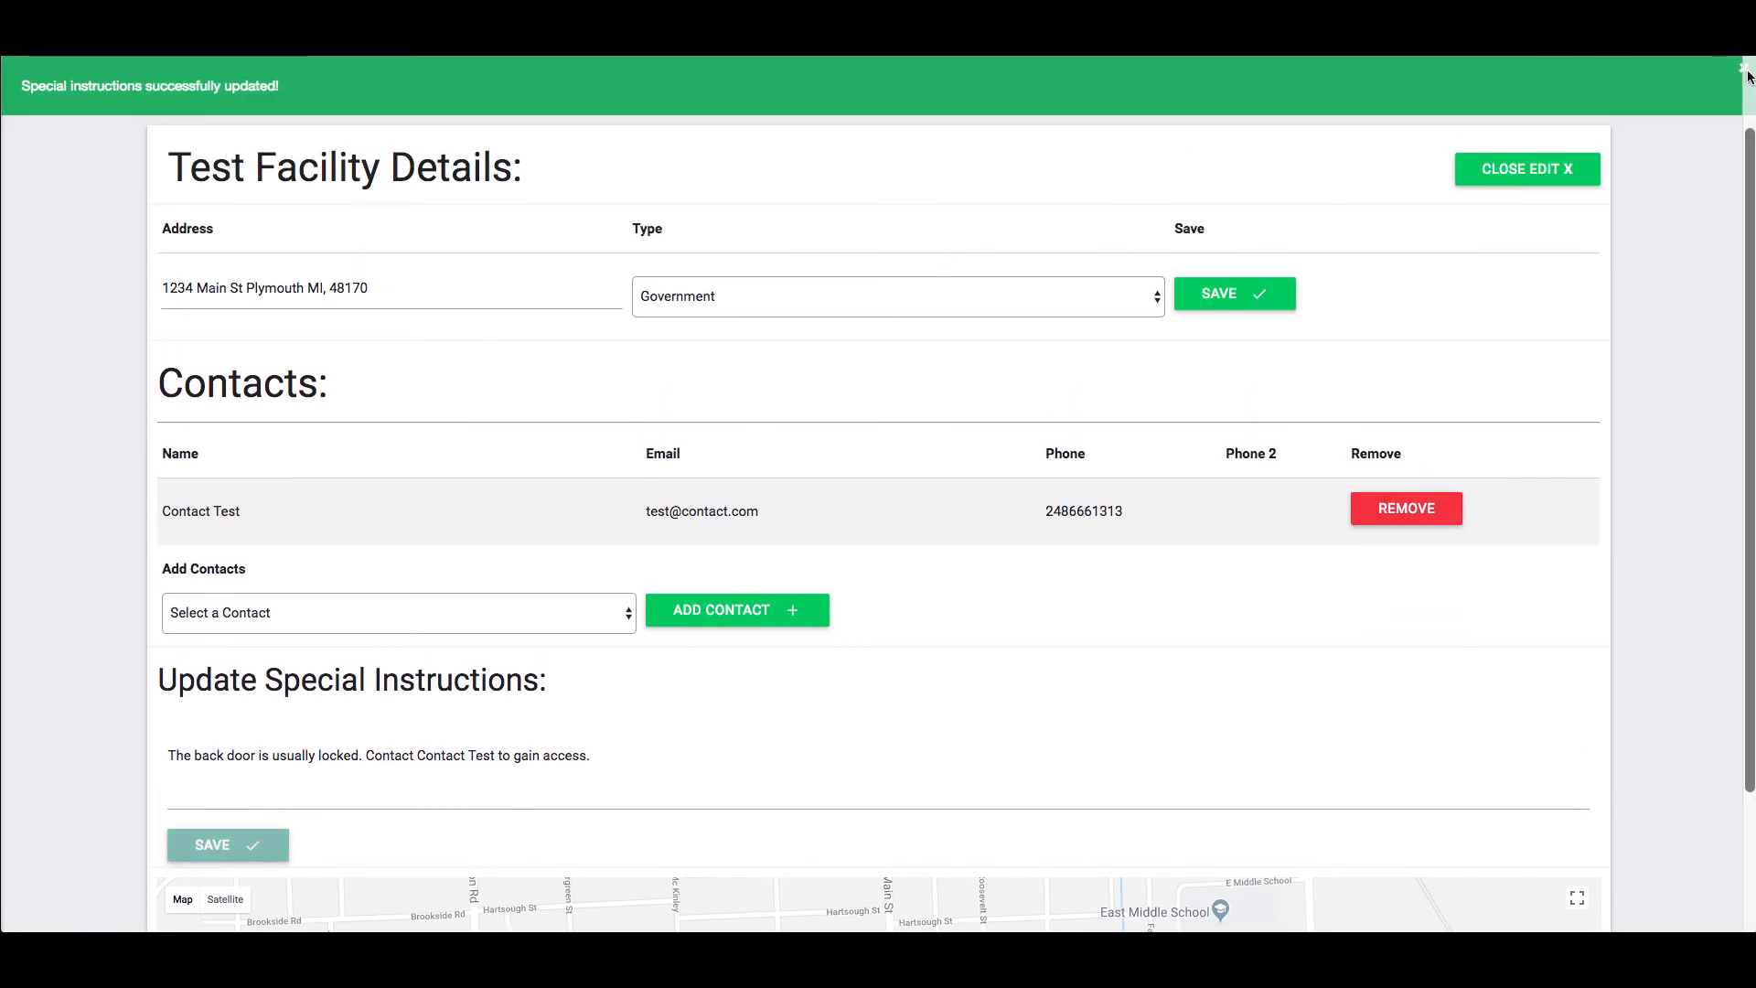
scroll(1609, 183, "up", 1)
left_click(1533, 265)
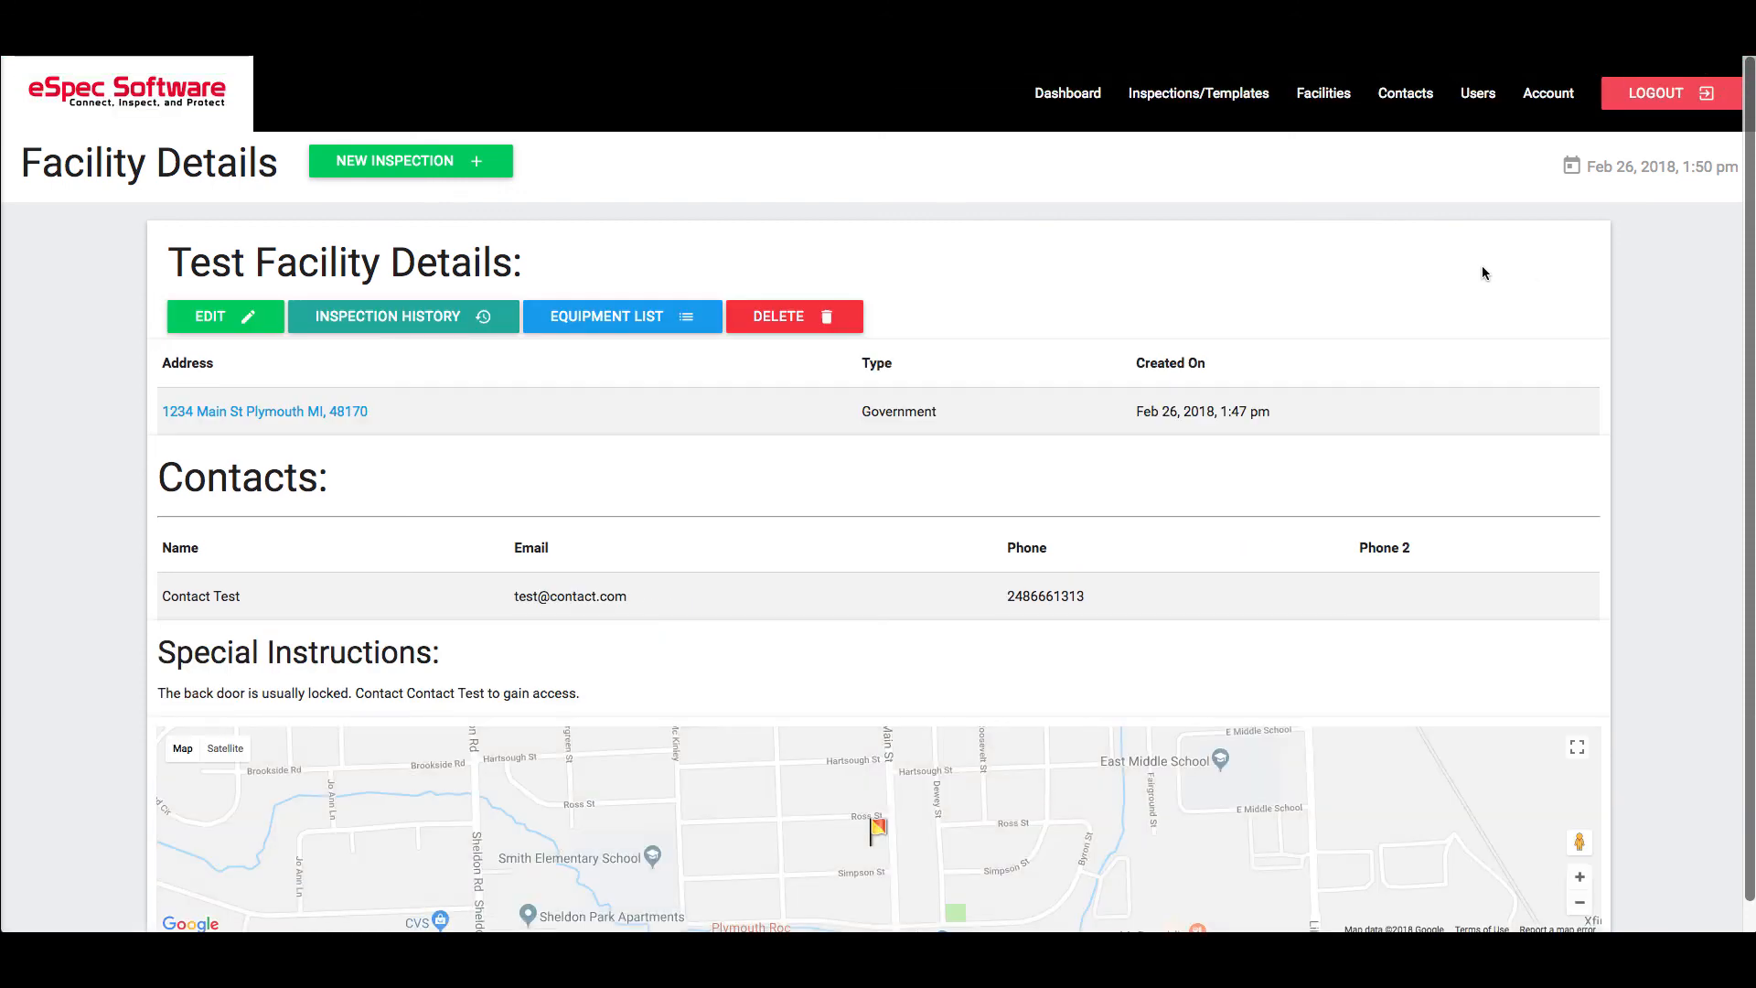